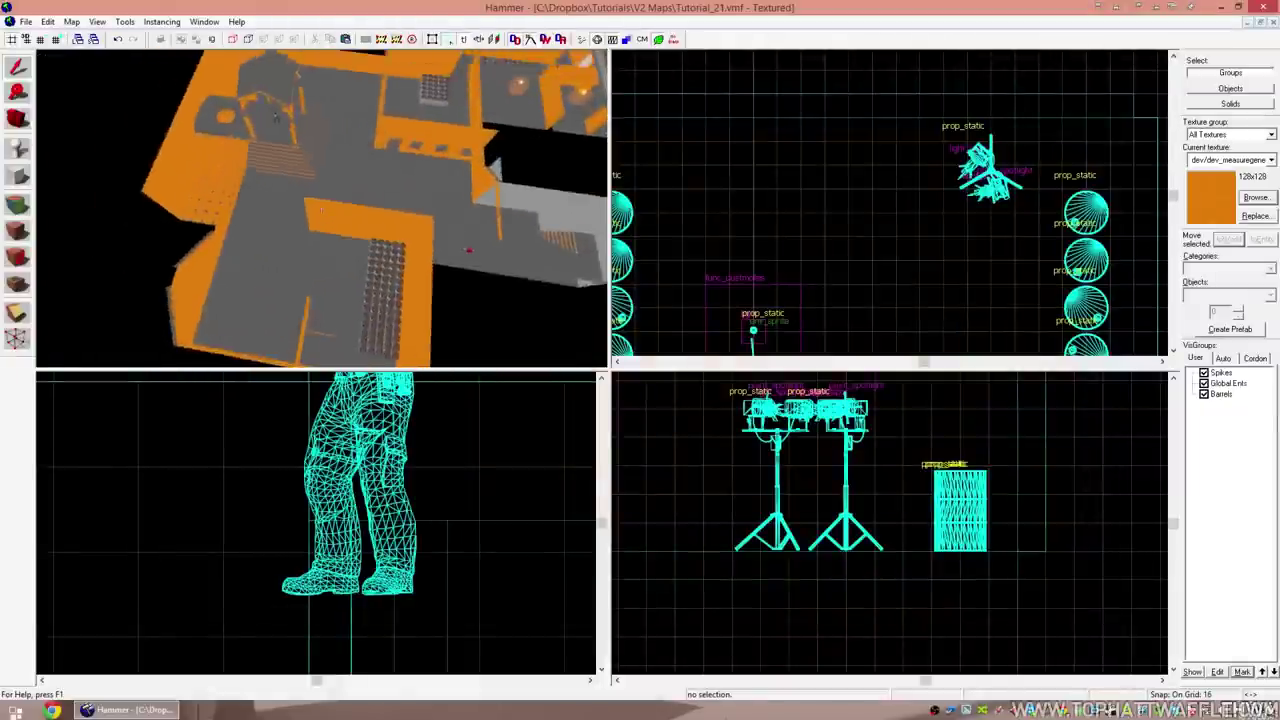
Examine the map's layout in the 3D view, including the spike pit, the stairs and the gazebo.
{"action": "key", "text": "w"}
{"action": "key", "text": "z"}
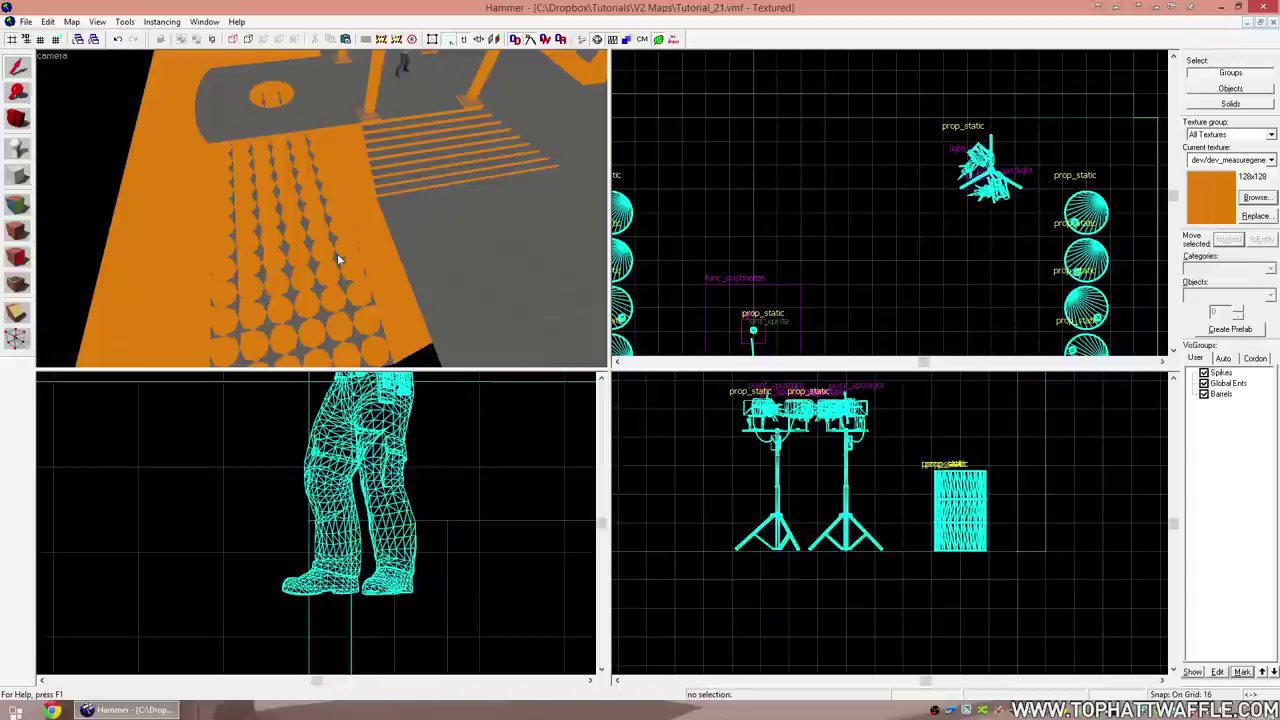
{"action": "key", "text": "z"}
{"action": "key", "text": "w"}
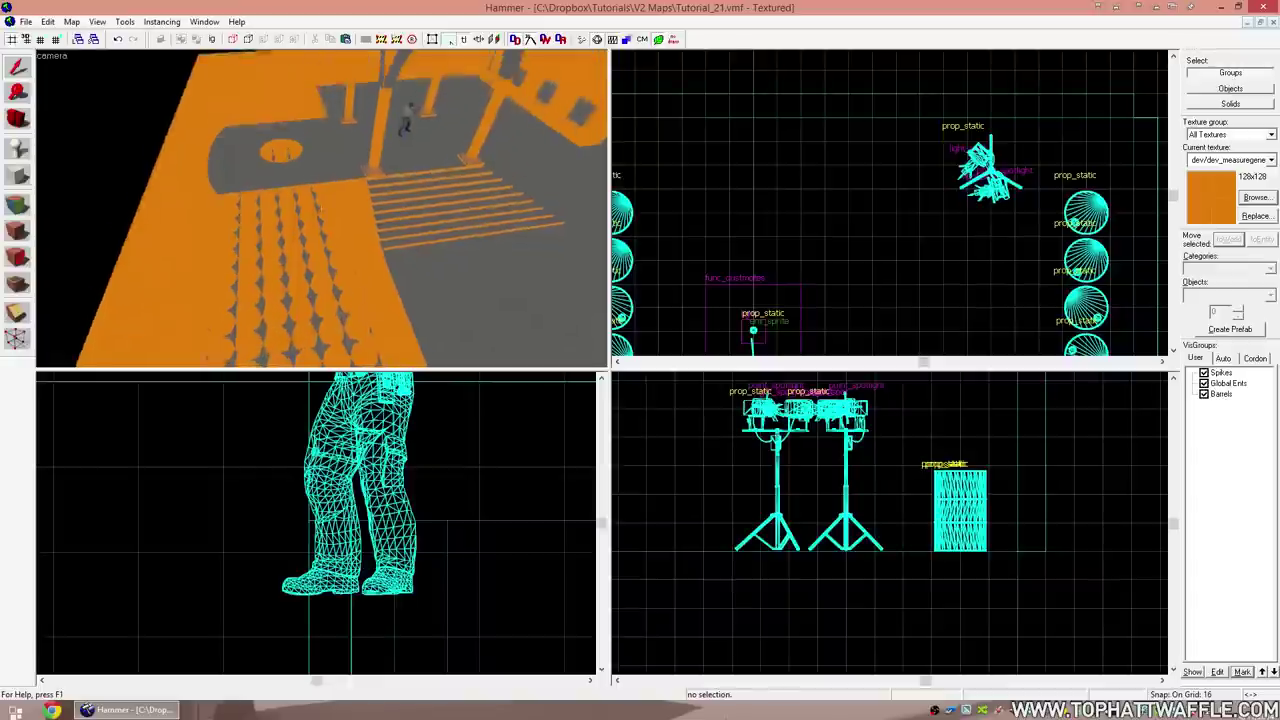
{"action": "key", "text": "z"}
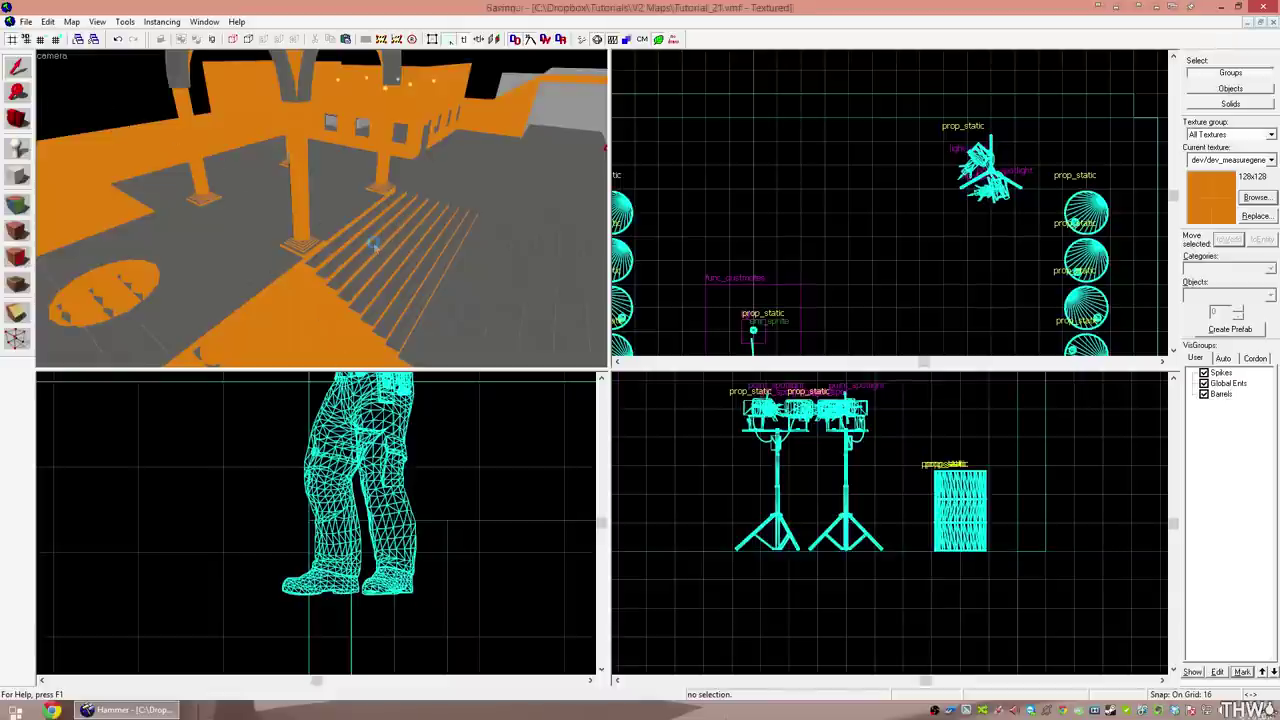
{"action": "key", "text": "z"}
{"action": "key", "text": "s"}
{"action": "key", "text": "z"}
{"action": "key", "text": "s"}
{"action": "key", "text": "a"}
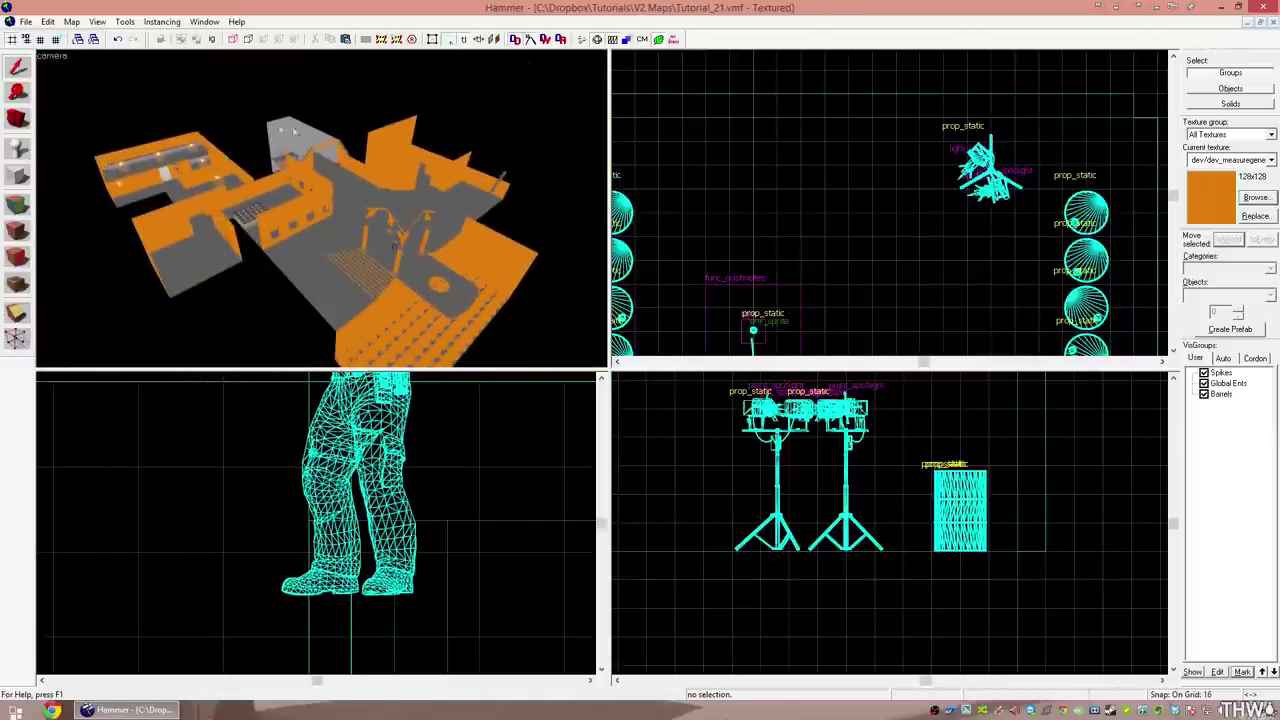
Review the map's entity report, selecting a func_dustmotes entry, and check the automatic VisGroup list.
{"action": "left_click", "coordinate": [71, 21]}
{"action": "left_click", "coordinate": [104, 123]}
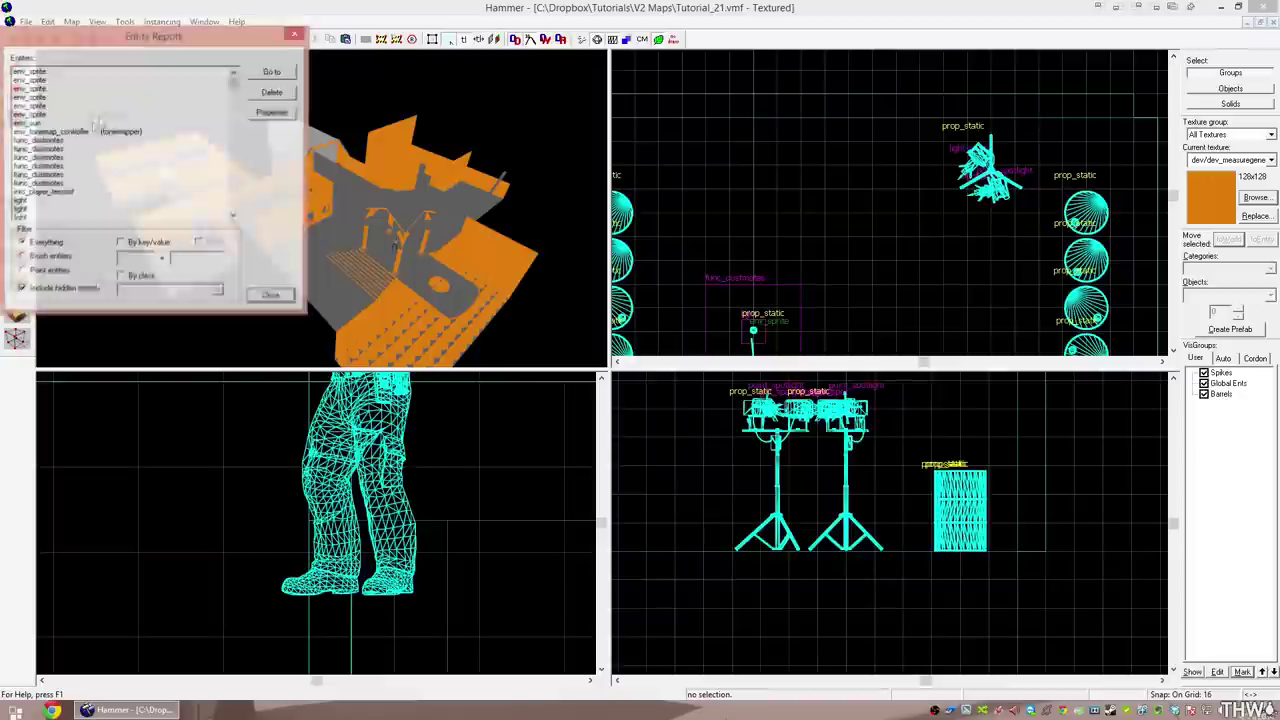
{"action": "left_click", "coordinate": [72, 166]}
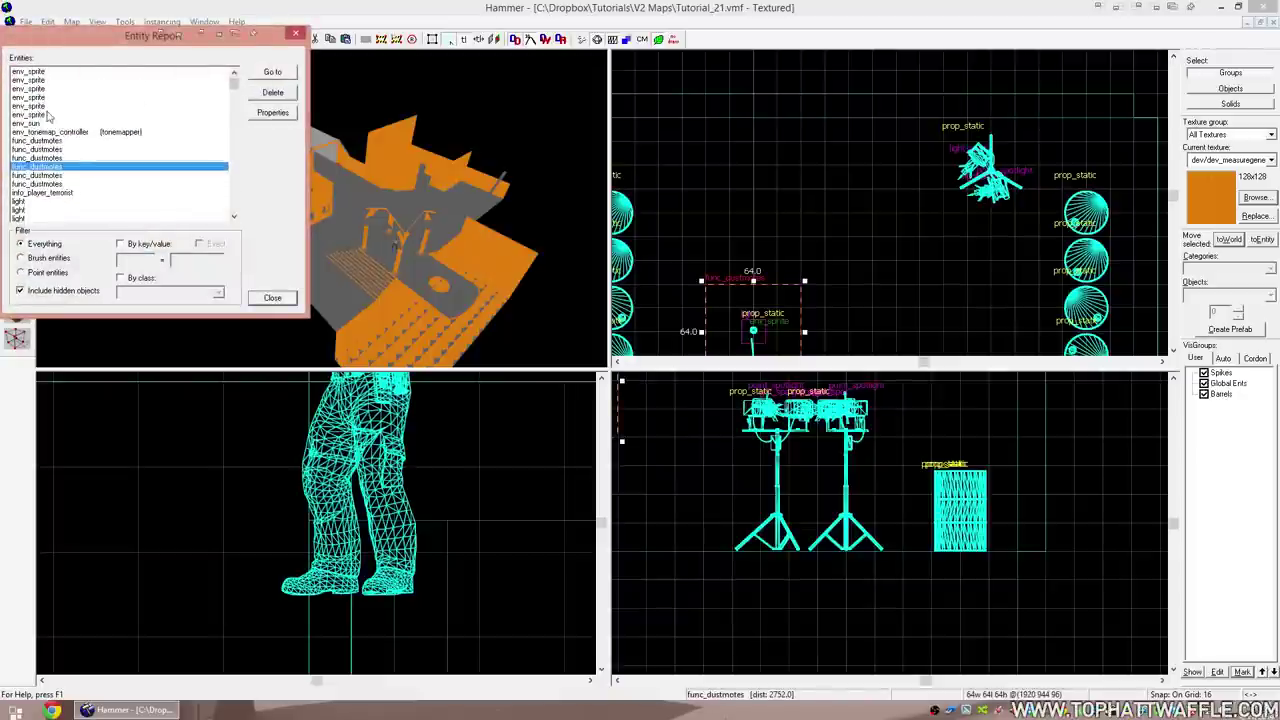
{"action": "left_click", "coordinate": [293, 35]}
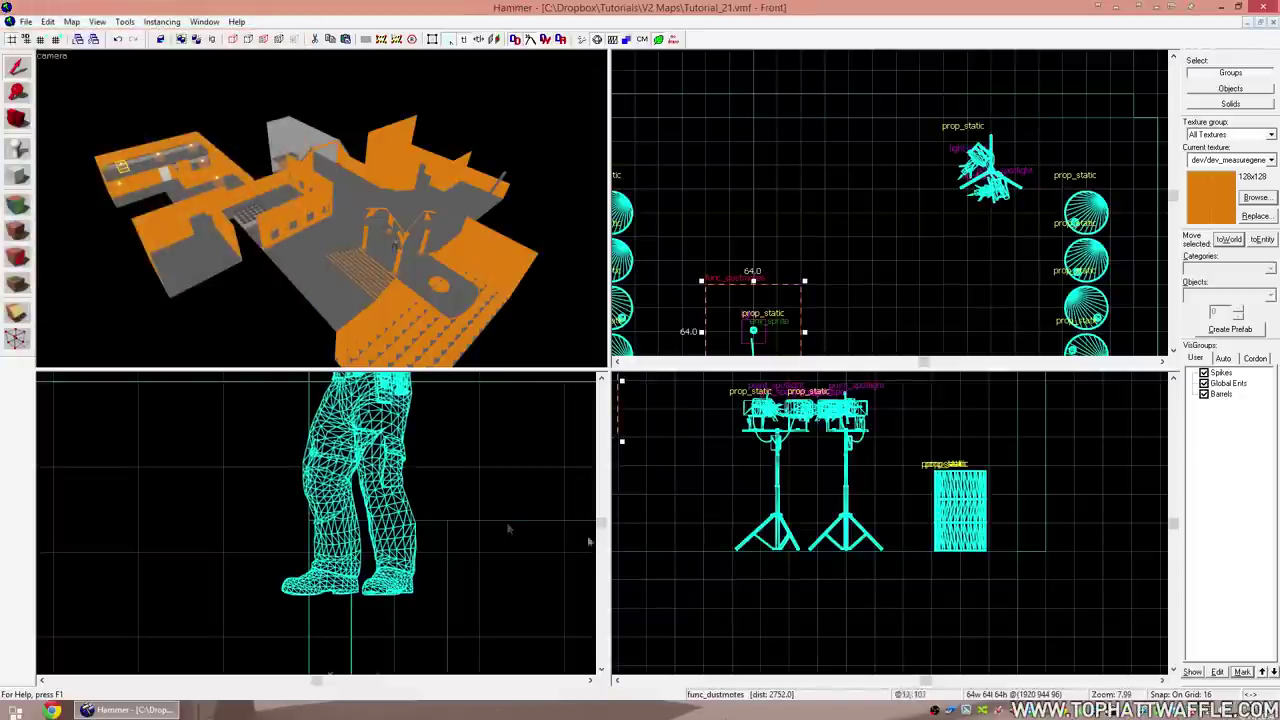
{"action": "left_click", "coordinate": [1224, 358]}
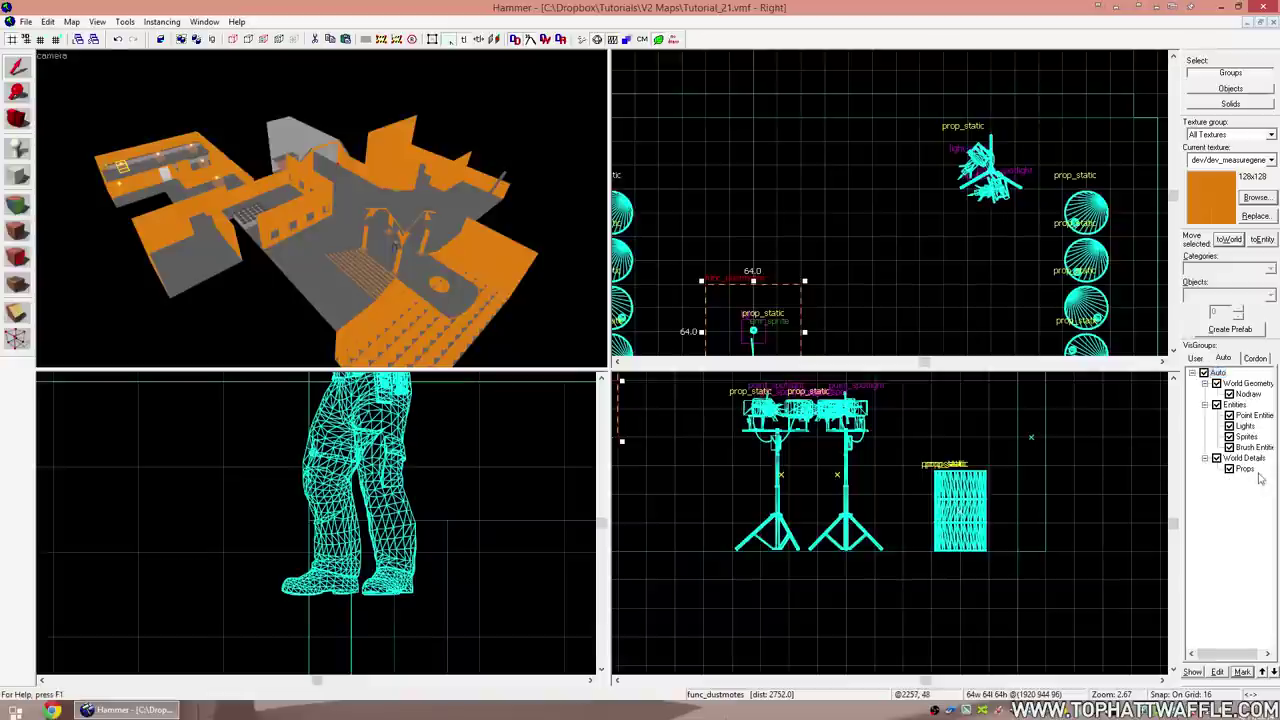
{"action": "left_click", "coordinate": [1250, 671]}
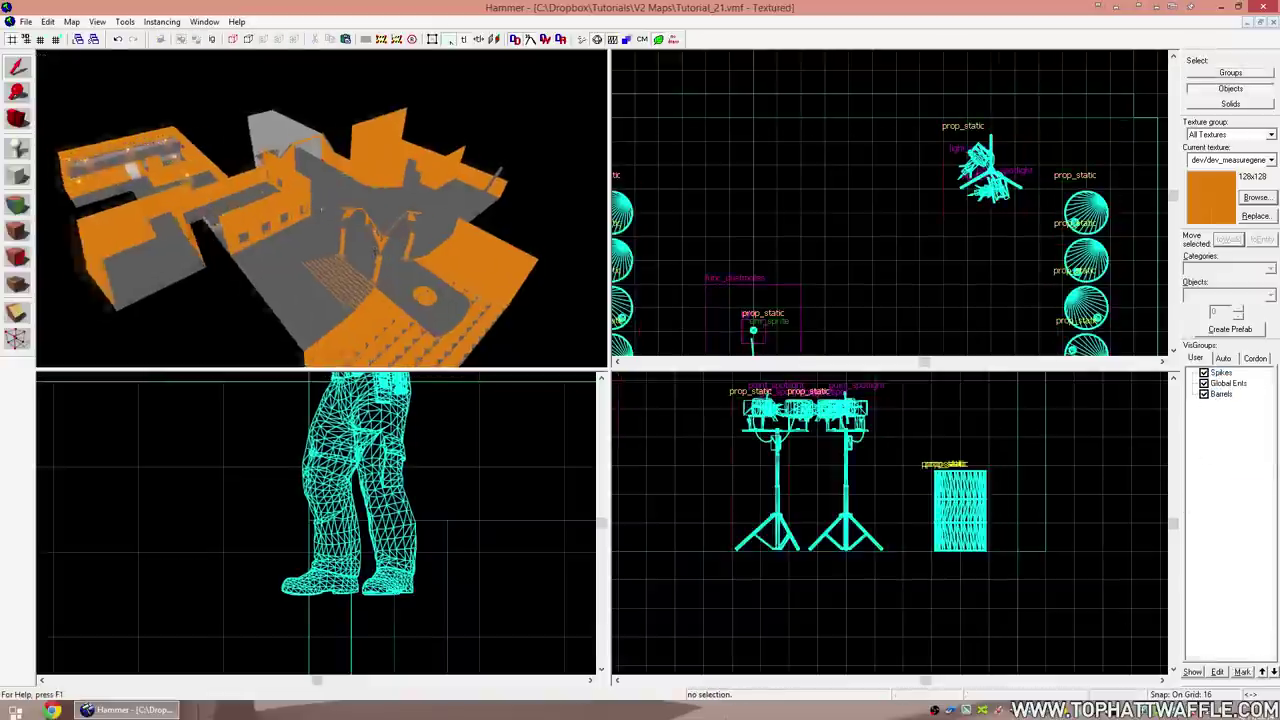
Select a single spike brush in the pit as an individual object and inspect it in the 3D and side views.
{"action": "key", "text": "w"}
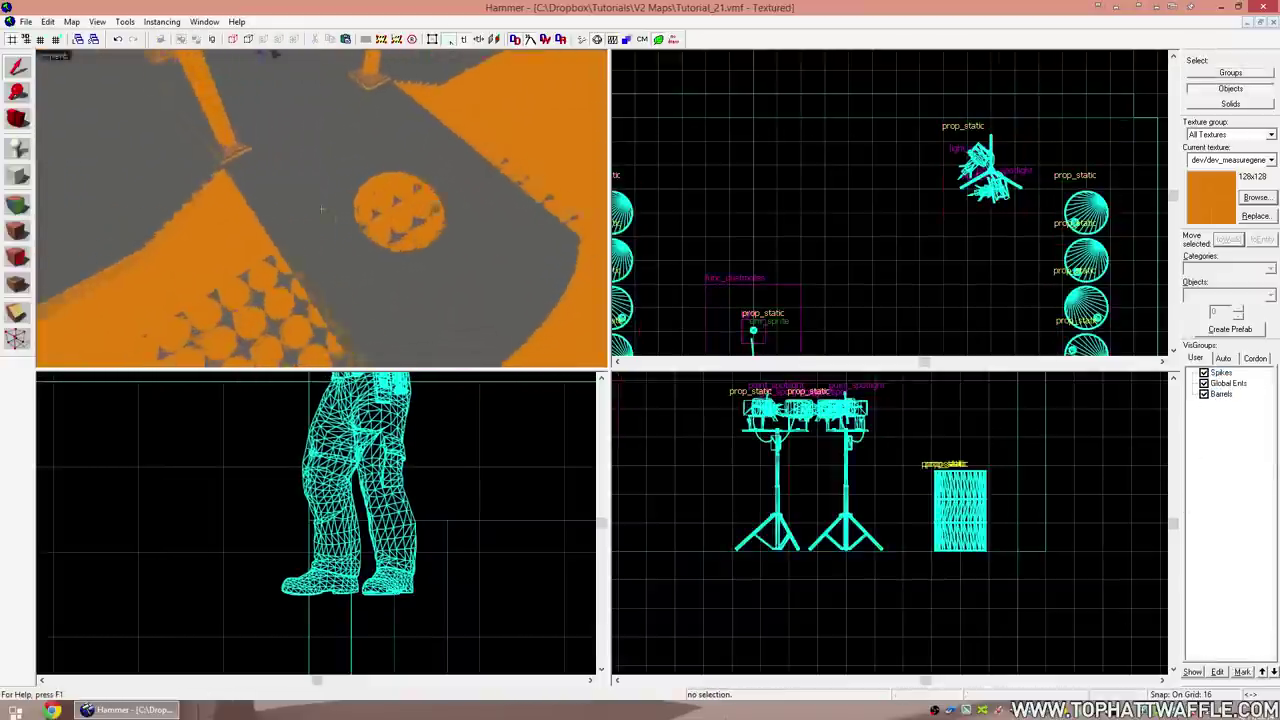
{"action": "key", "text": "z"}
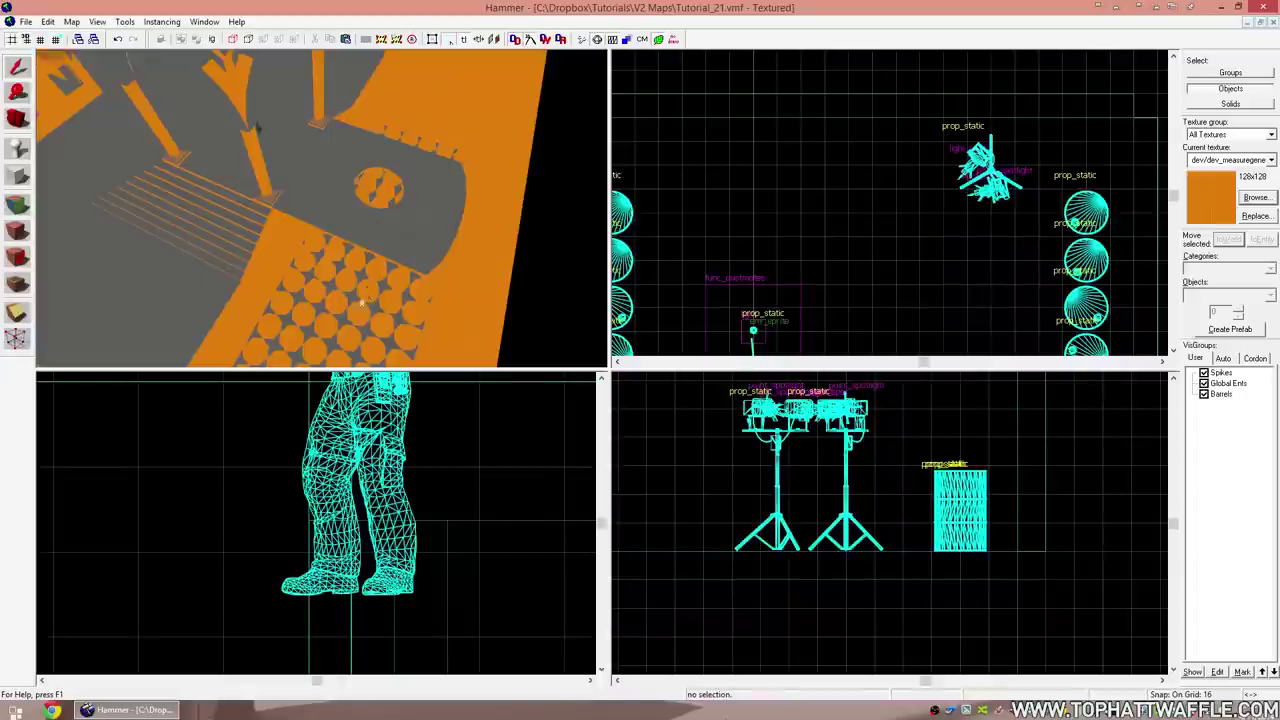
{"action": "left_click", "coordinate": [322, 210]}
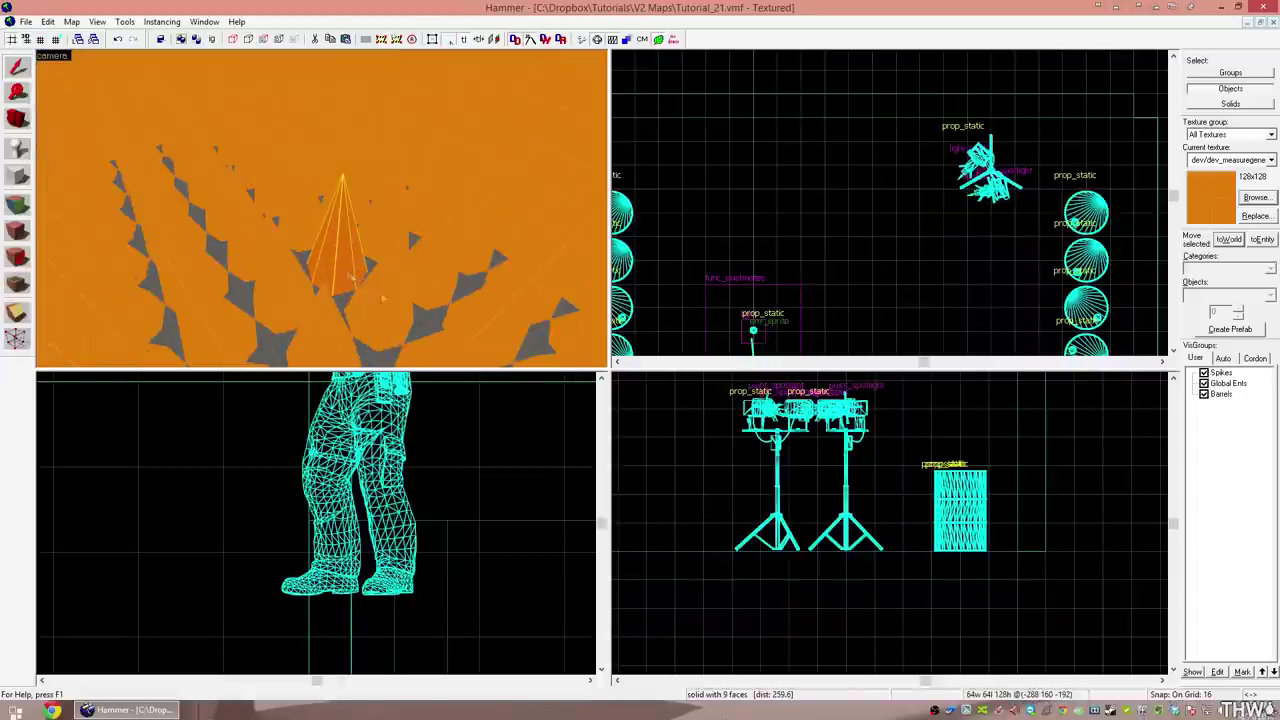
{"action": "scroll", "coordinate": [787, 550], "scroll_direction": "down", "scroll_amount": 6}
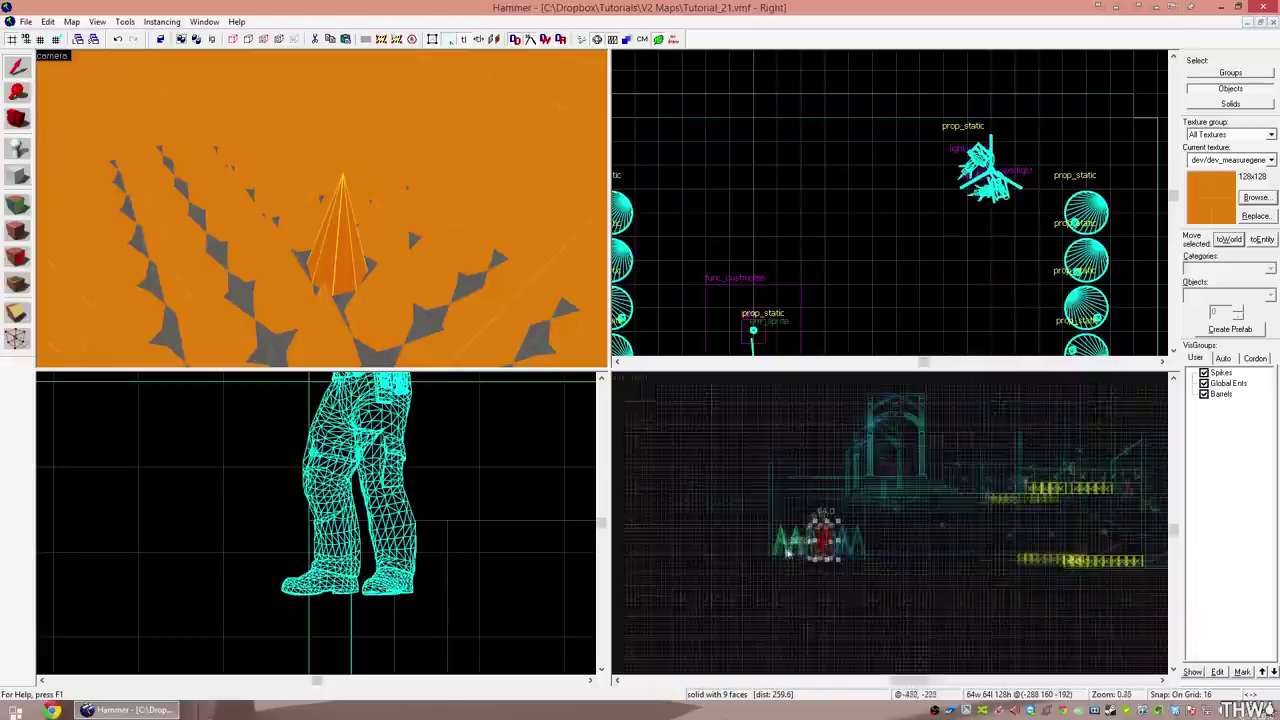
{"action": "scroll", "coordinate": [787, 551], "scroll_direction": "up", "scroll_amount": 7}
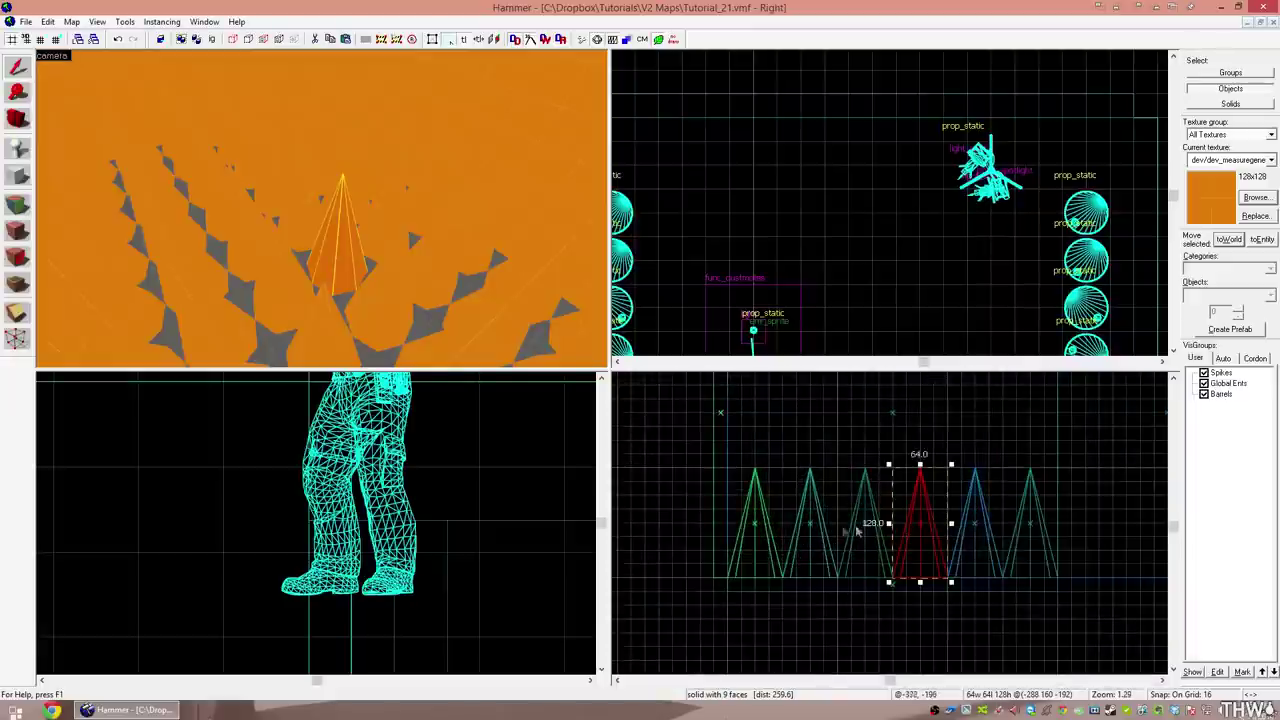
{"action": "key", "text": "z"}
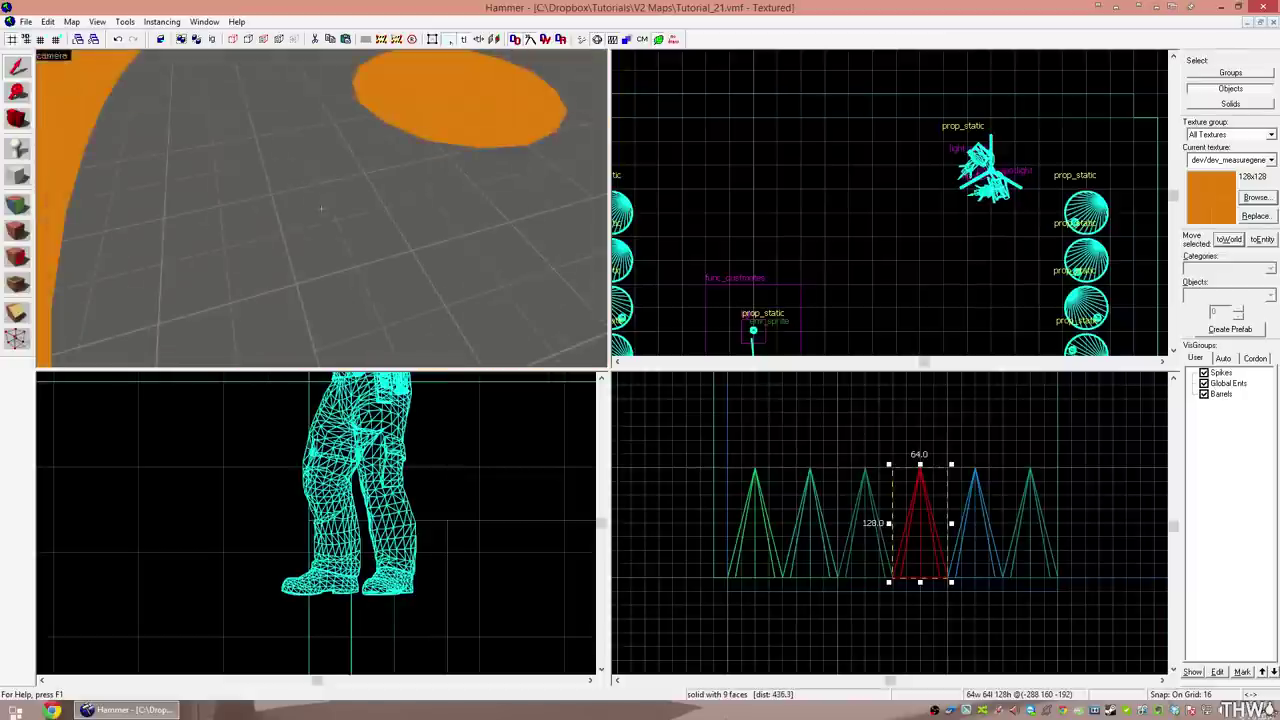
{"action": "key", "text": "z"}
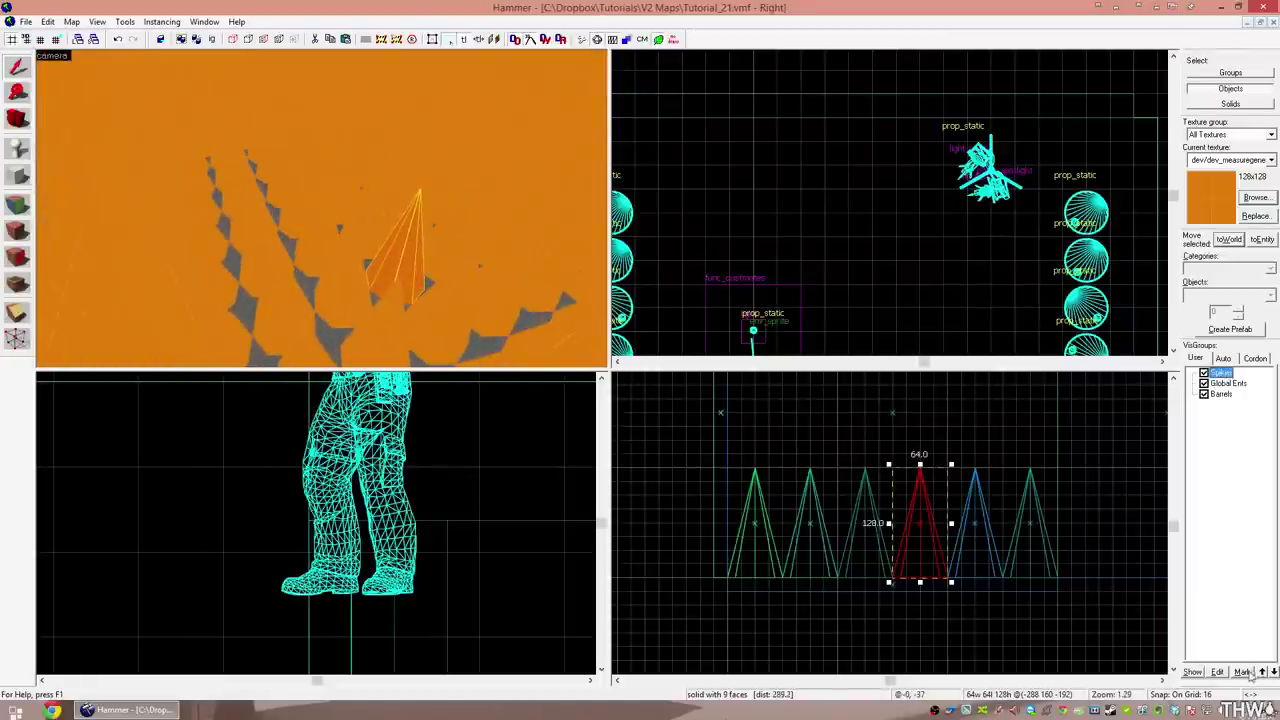
Select every brush in the Spikes VisGroup, tie them to a func_detail entity, and clear the selection.
{"action": "left_click", "coordinate": [1242, 672]}
{"action": "key", "text": "z"}
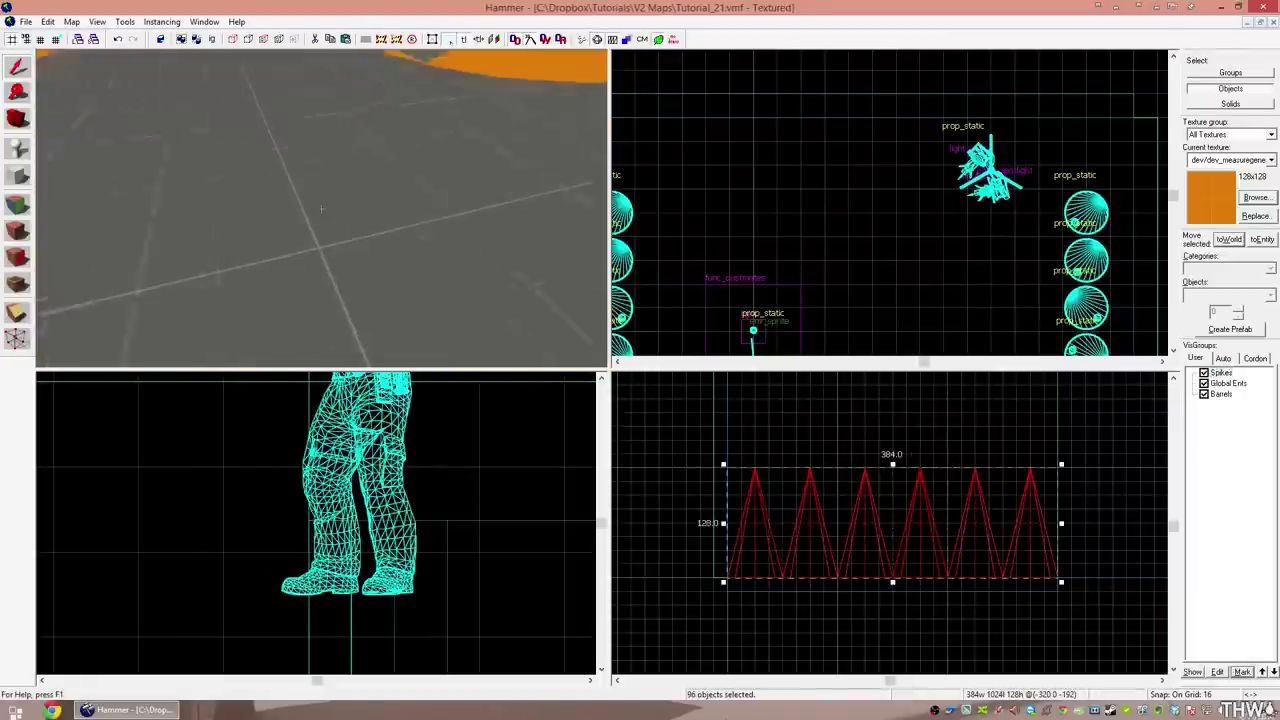
{"action": "key", "text": "z"}
{"action": "key", "text": "ctrl+t"}
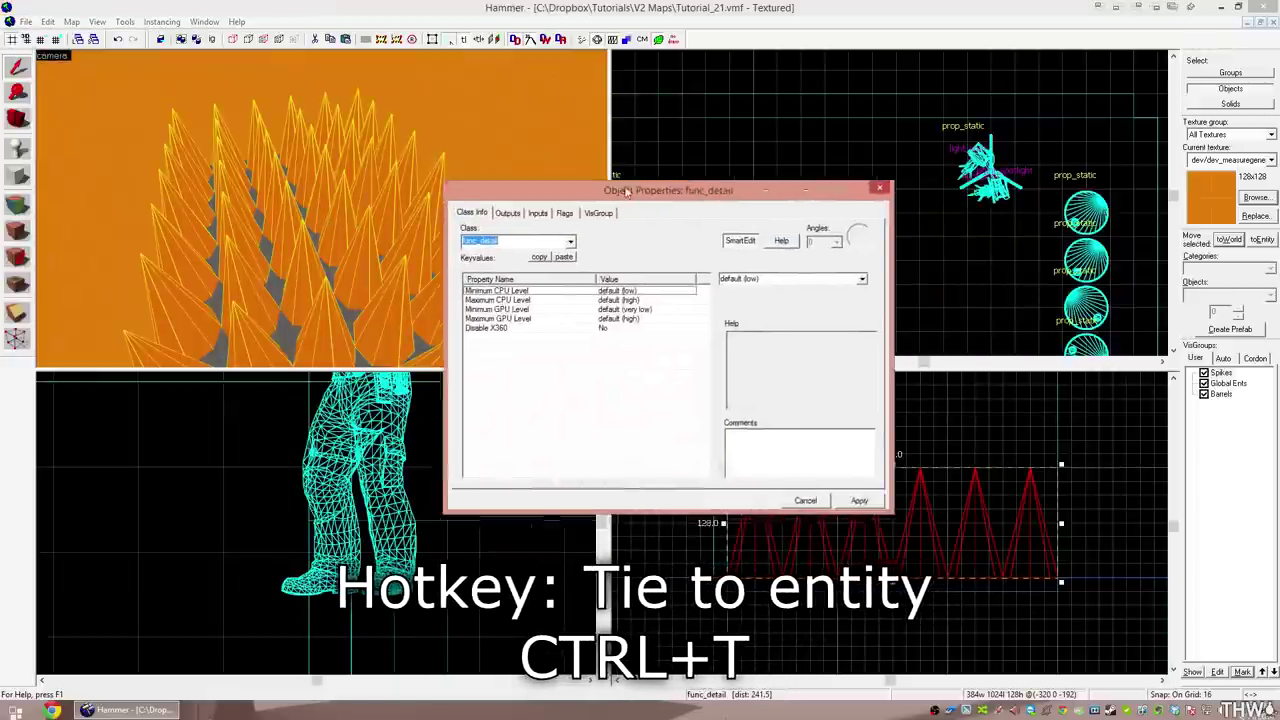
{"action": "double_click", "coordinate": [455, 214]}
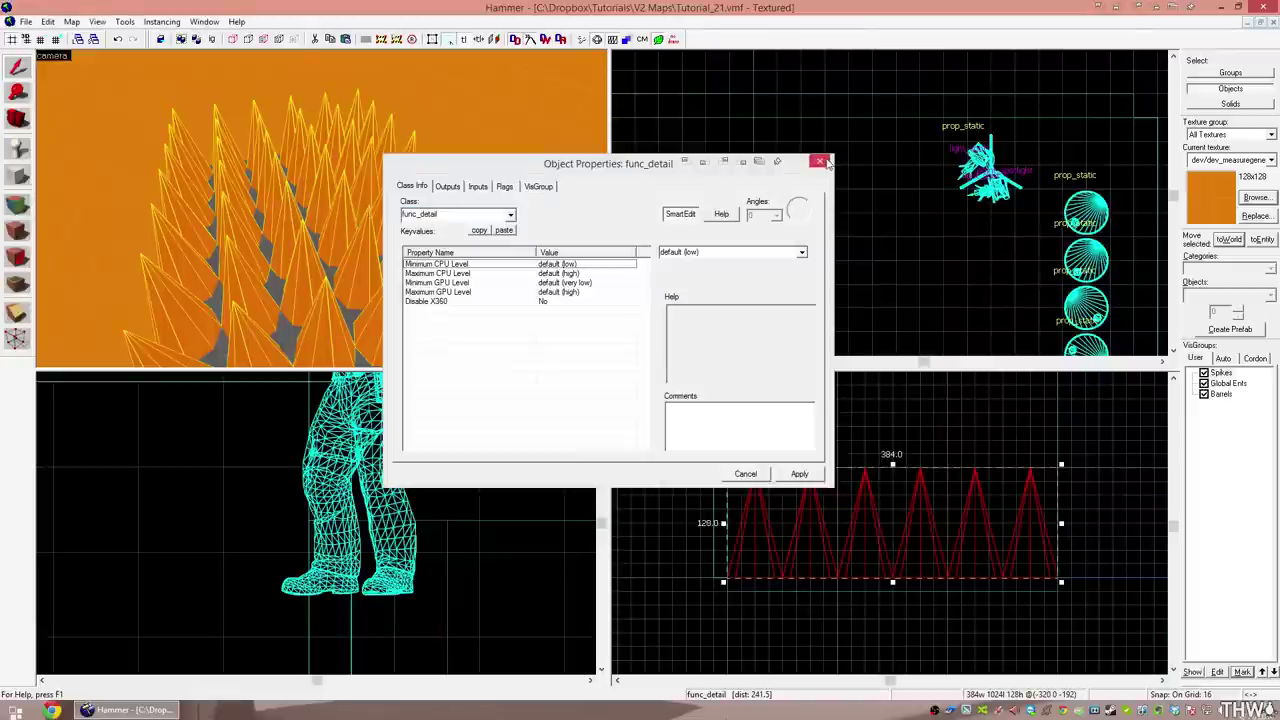
{"action": "left_click", "coordinate": [825, 162]}
{"action": "key", "text": "Escape"}
Inspect the gazebo area, selecting the thin floor slab beside the spikes and a roof brush to examine them.
{"action": "key", "text": "z"}
{"action": "key", "text": "s"}
{"action": "key", "text": "z"}
{"action": "left_click", "coordinate": [337, 232]}
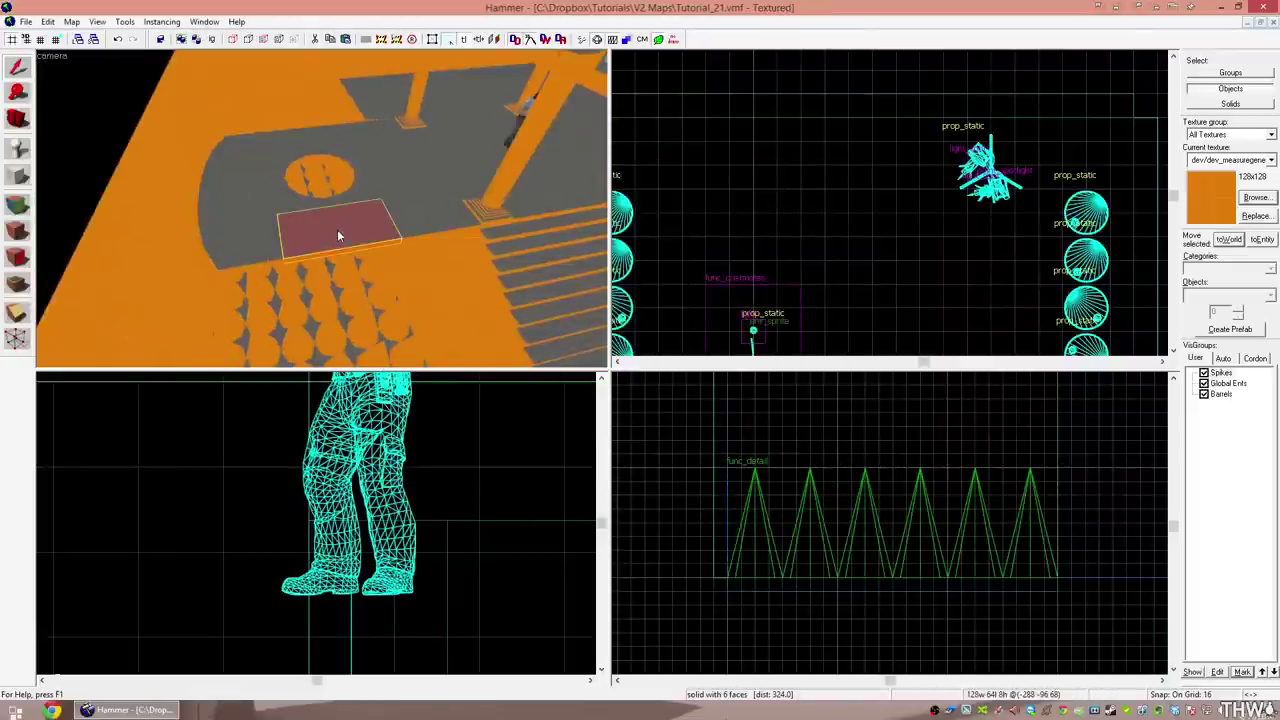
{"action": "key", "text": "z"}
{"action": "key", "text": "a"}
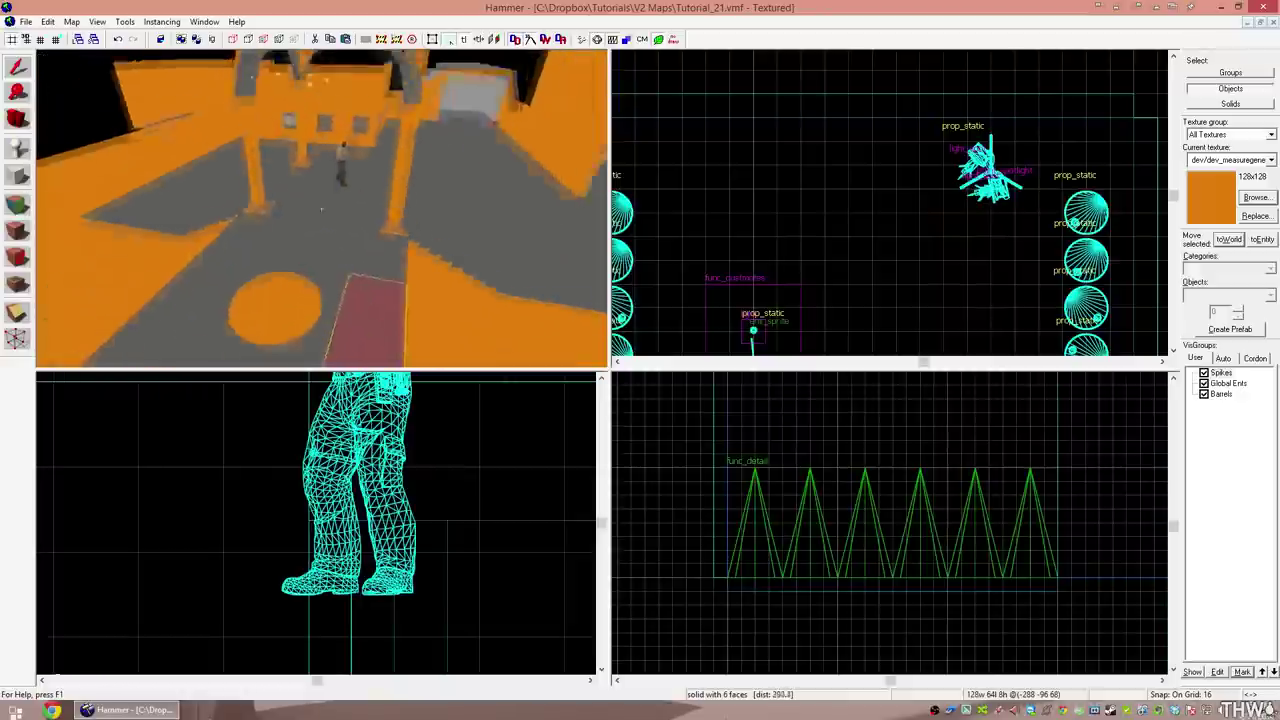
{"action": "key", "text": "s"}
{"action": "key", "text": "z"}
{"action": "left_click", "coordinate": [352, 136]}
{"action": "key", "text": "z"}
{"action": "key", "text": "w"}
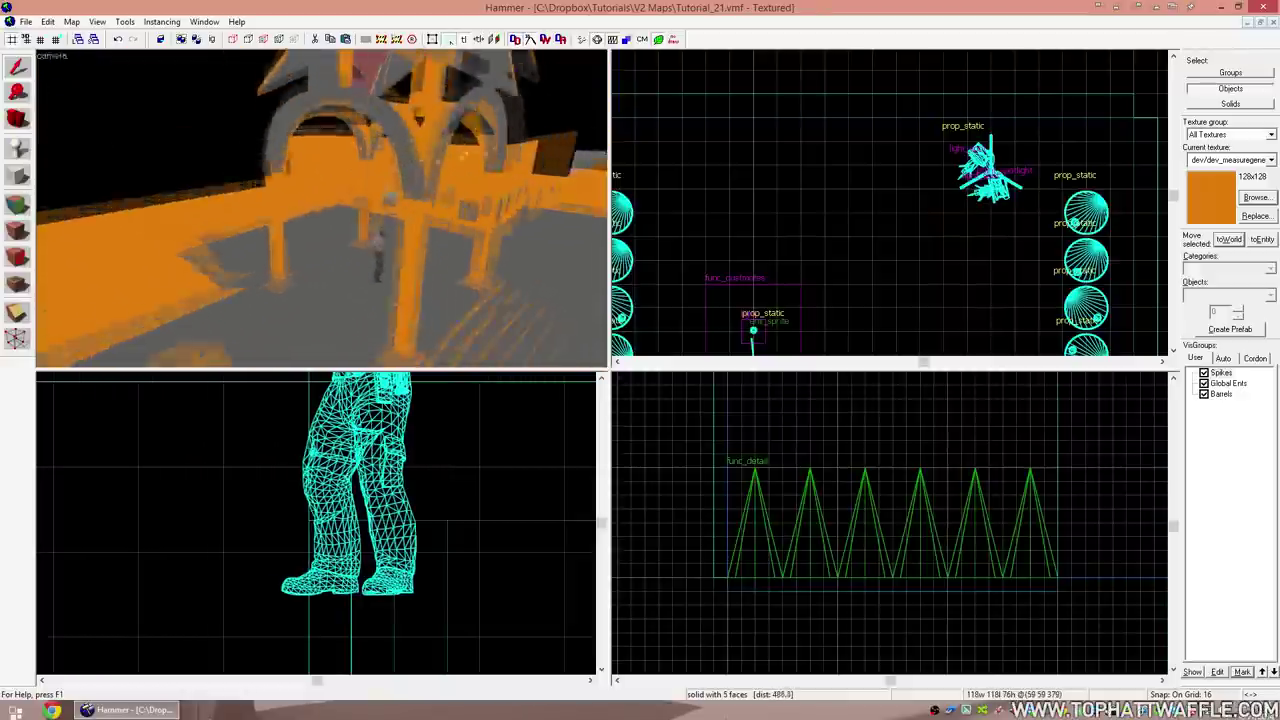
{"action": "key", "text": "z"}
Select all the stair brushes leading up to the gazebo together with its floor platform.
{"action": "key", "text": "z"}
{"action": "key", "text": "s"}
{"action": "key", "text": "w"}
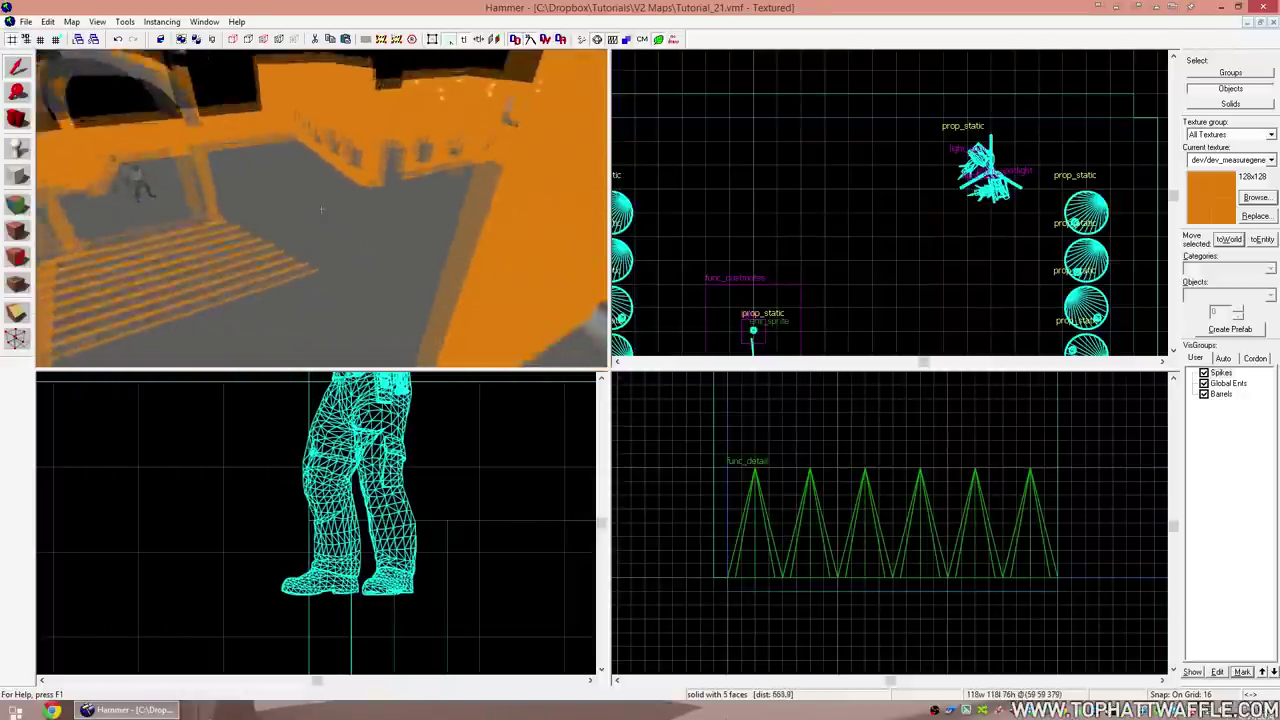
{"action": "key", "text": "d"}
{"action": "key", "text": "z"}
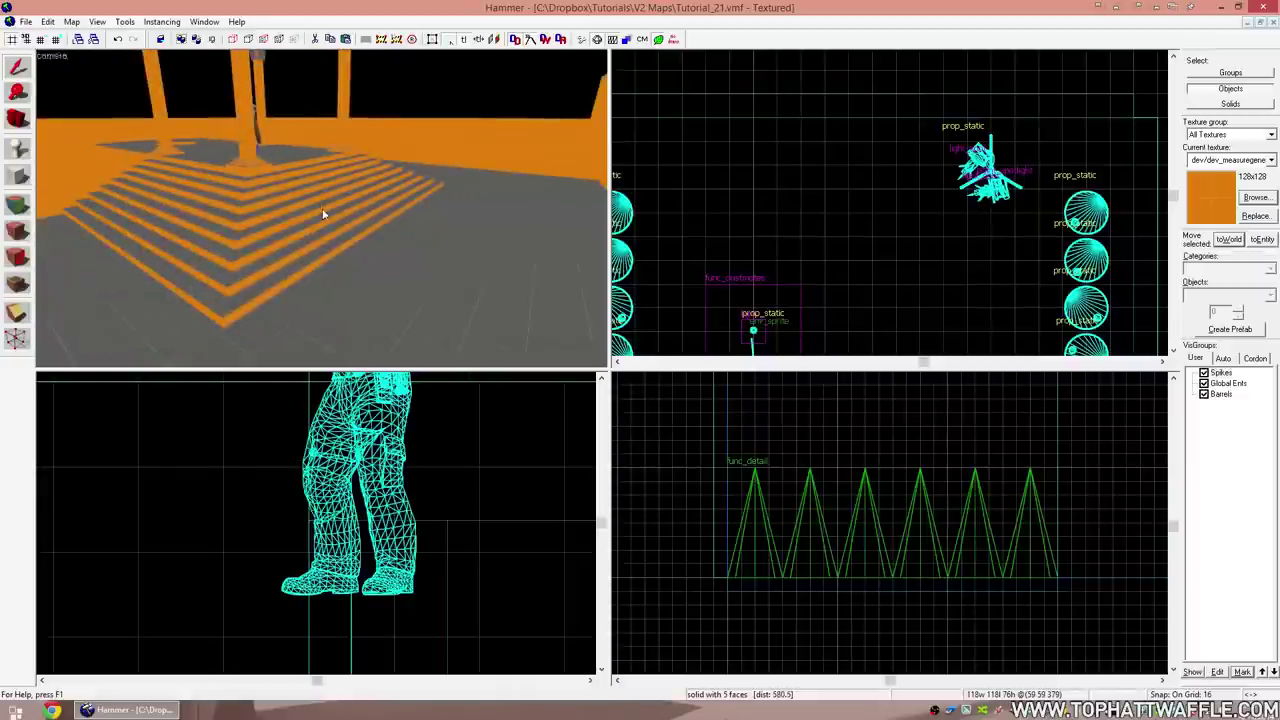
{"action": "left_click", "coordinate": [246, 223]}
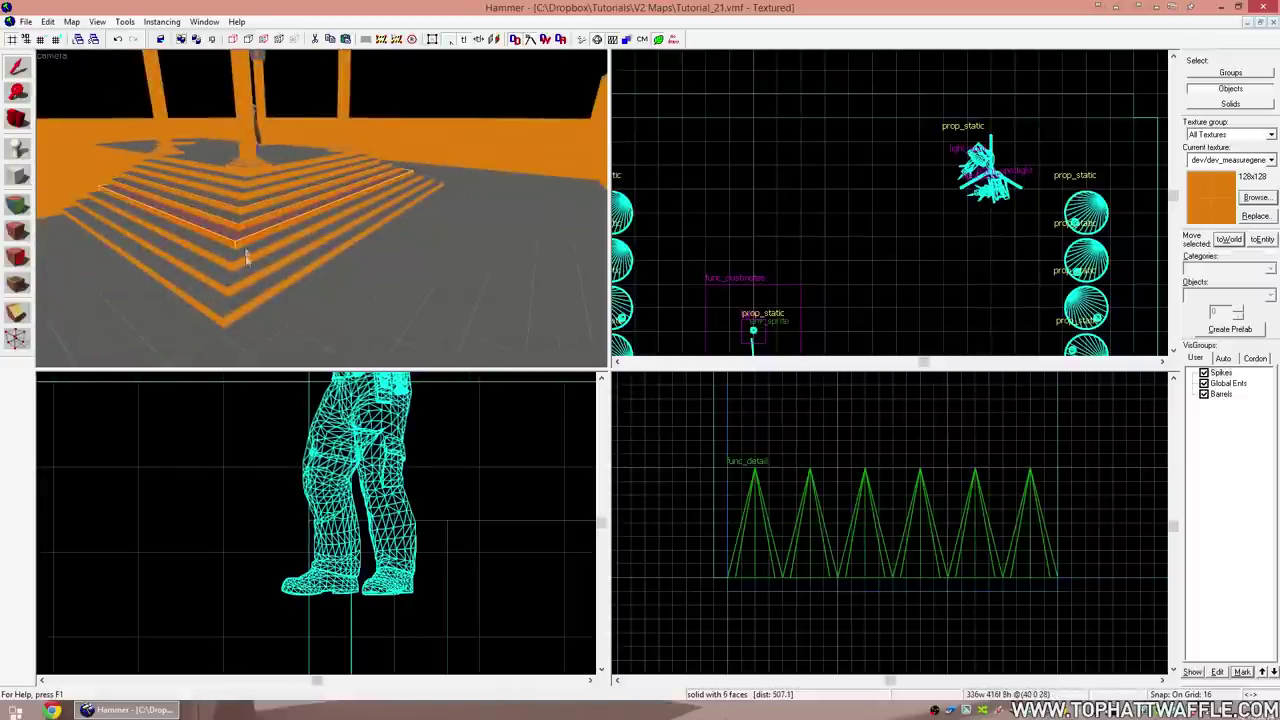
{"action": "left_click", "coordinate": [240, 283], "text": "ctrl"}
{"action": "left_click", "coordinate": [236, 306], "text": "ctrl"}
{"action": "left_click", "coordinate": [239, 246], "text": "ctrl"}
{"action": "left_click", "coordinate": [242, 223], "text": "ctrl"}
{"action": "left_click", "coordinate": [244, 204], "text": "ctrl"}
{"action": "left_click", "coordinate": [246, 194], "text": "ctrl"}
{"action": "left_click", "coordinate": [247, 185], "text": "ctrl"}
{"action": "left_click", "coordinate": [246, 173], "text": "ctrl"}
{"action": "left_click", "coordinate": [245, 166], "text": "ctrl"}
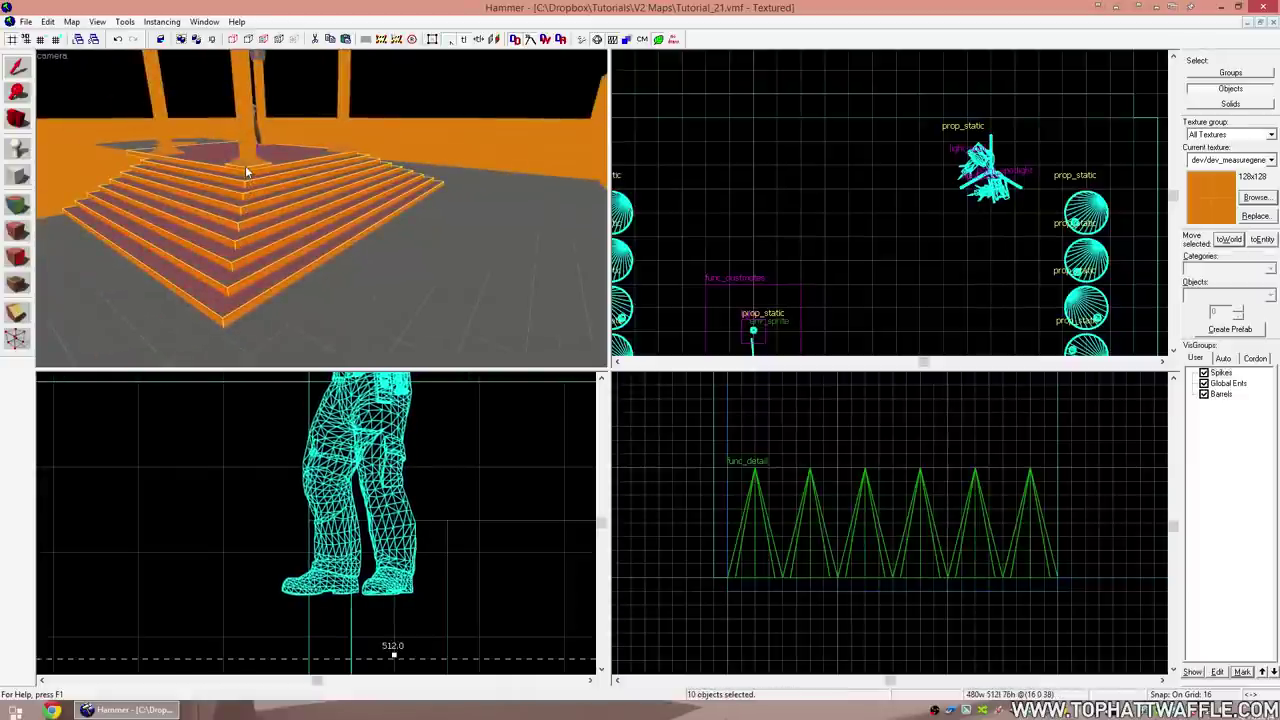
Add the stepped column bases, columns, arches and roof of the gazebo to the selection and tie everything to a func_detail entity.
{"action": "key", "text": "z"}
{"action": "key", "text": "w"}
{"action": "key", "text": "z"}
{"action": "left_click", "coordinate": [231, 306], "text": "ctrl"}
{"action": "left_click", "coordinate": [231, 296], "text": "ctrl"}
{"action": "left_click", "coordinate": [231, 285], "text": "ctrl"}
{"action": "left_click", "coordinate": [232, 278], "text": "ctrl"}
{"action": "left_click", "coordinate": [232, 267], "text": "ctrl"}
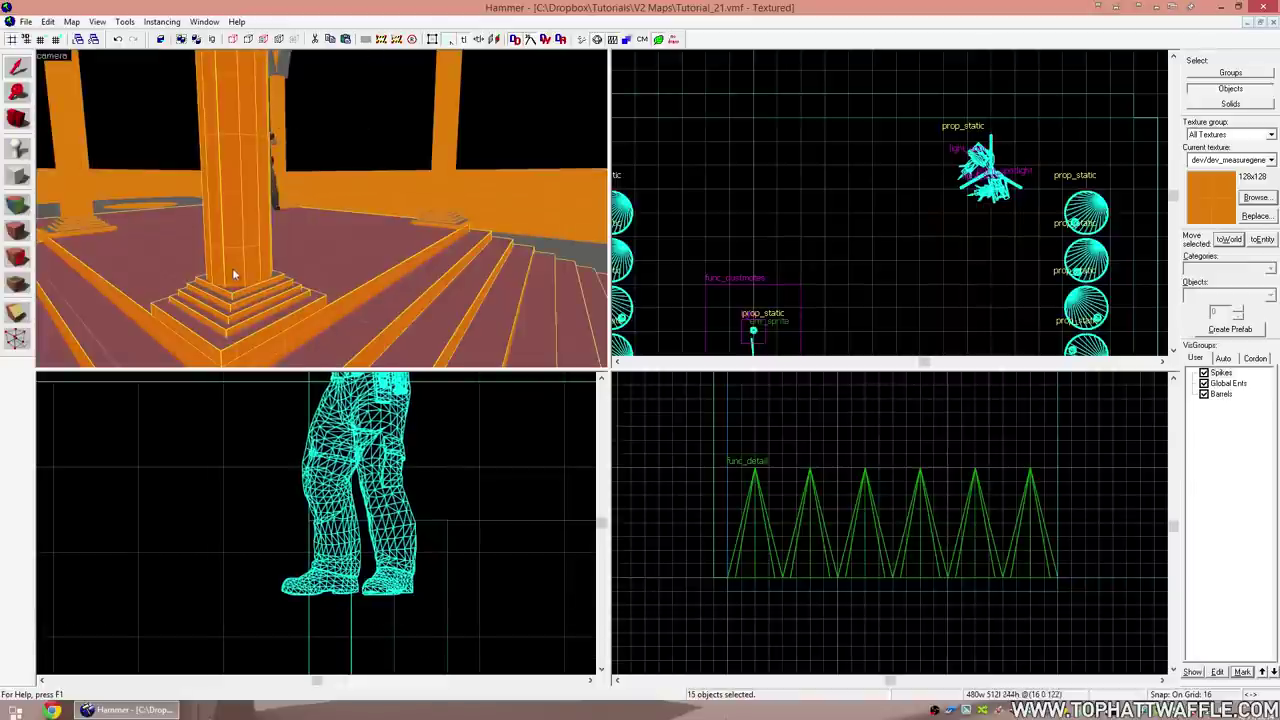
{"action": "key", "text": "z"}
{"action": "key", "text": "s"}
{"action": "key", "text": "z"}
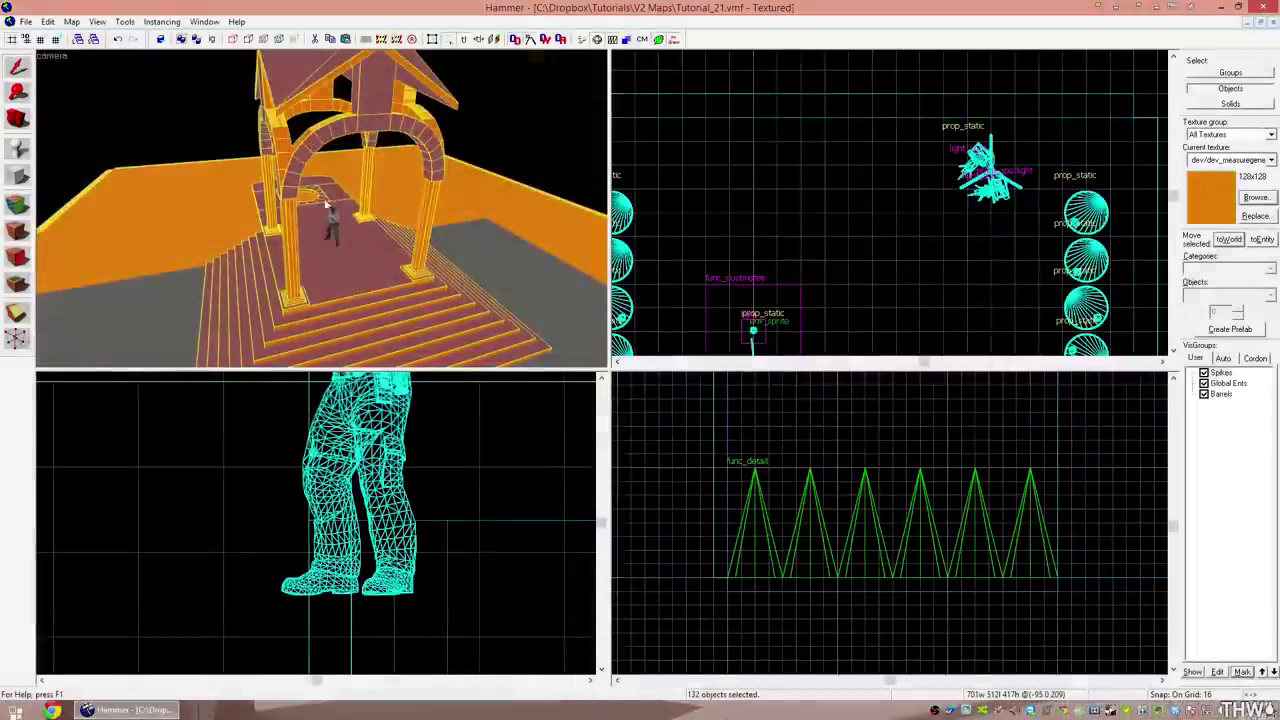
{"action": "key", "text": "ctrl+t"}
{"action": "left_click", "coordinate": [799, 475]}
{"action": "left_click", "coordinate": [746, 475]}
{"action": "key", "text": "Escape"}
Select the gazebo's func_detail entity through its stairs and open its object properties.
{"action": "key", "text": "z"}
{"action": "key", "text": "a"}
{"action": "key", "text": "z"}
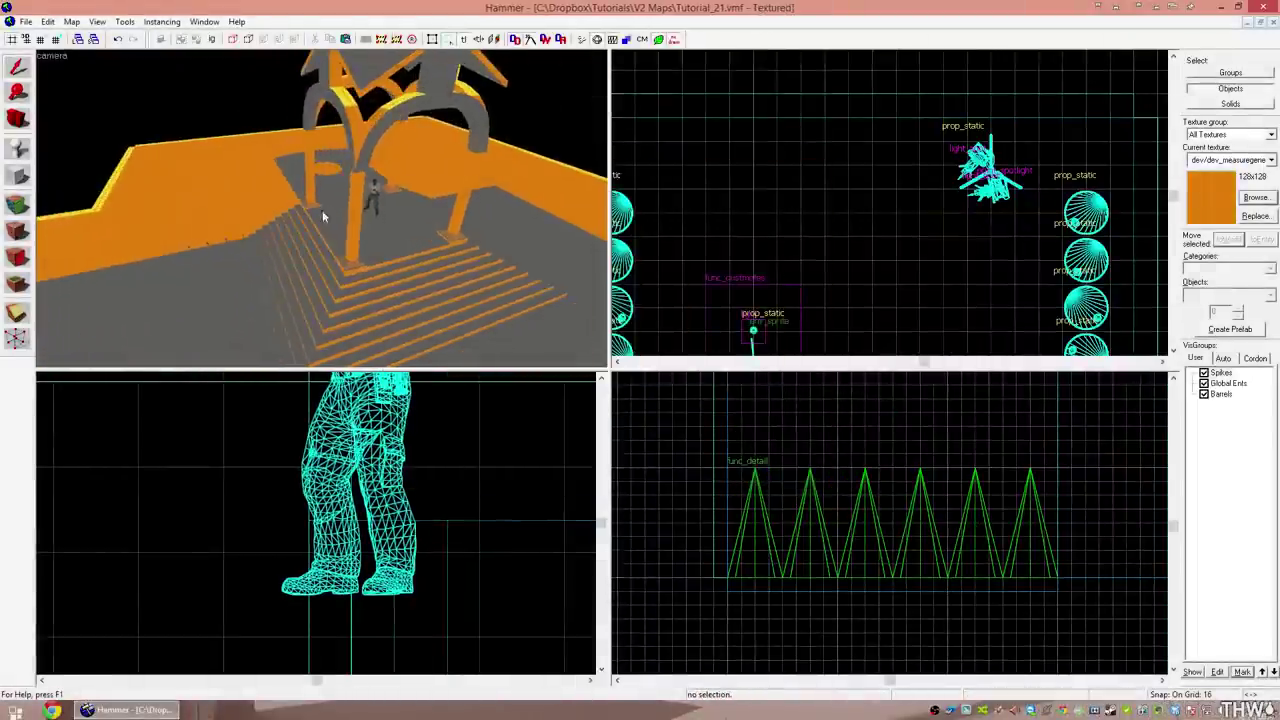
{"action": "left_click", "coordinate": [395, 293]}
{"action": "key", "text": "z"}
{"action": "key", "text": "s"}
{"action": "key", "text": "w"}
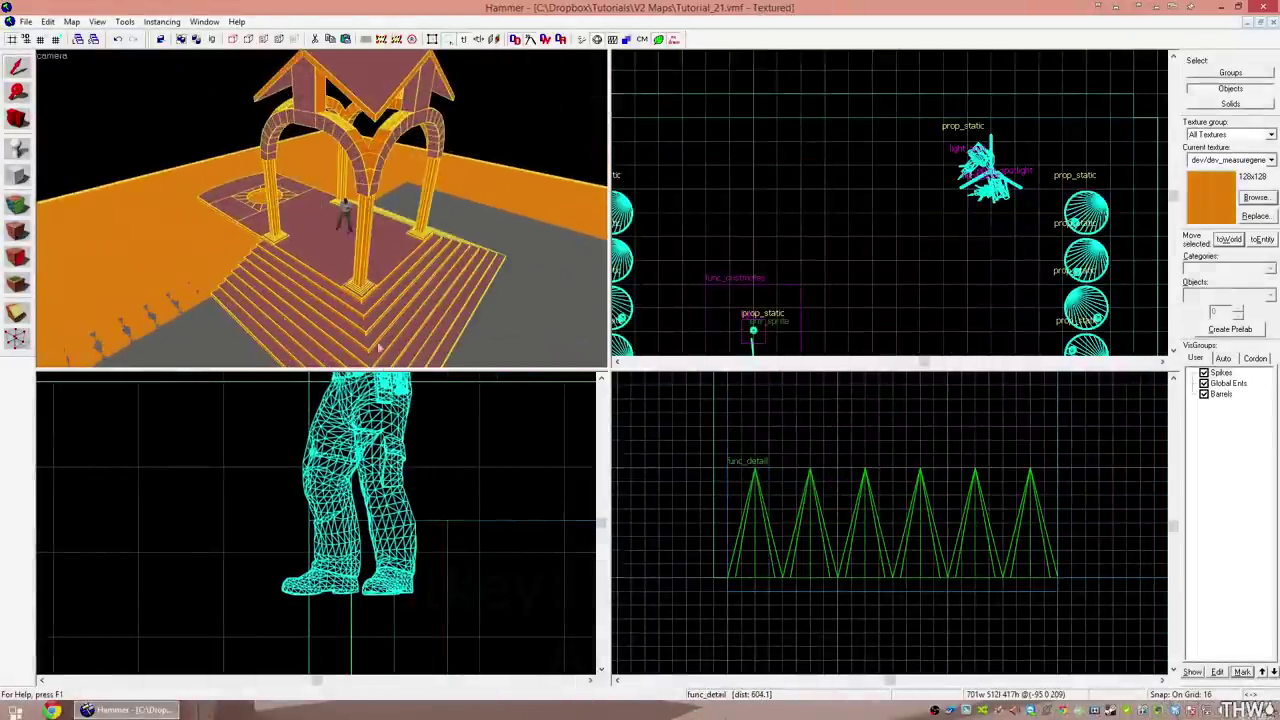
{"action": "key", "text": "alt+Return"}
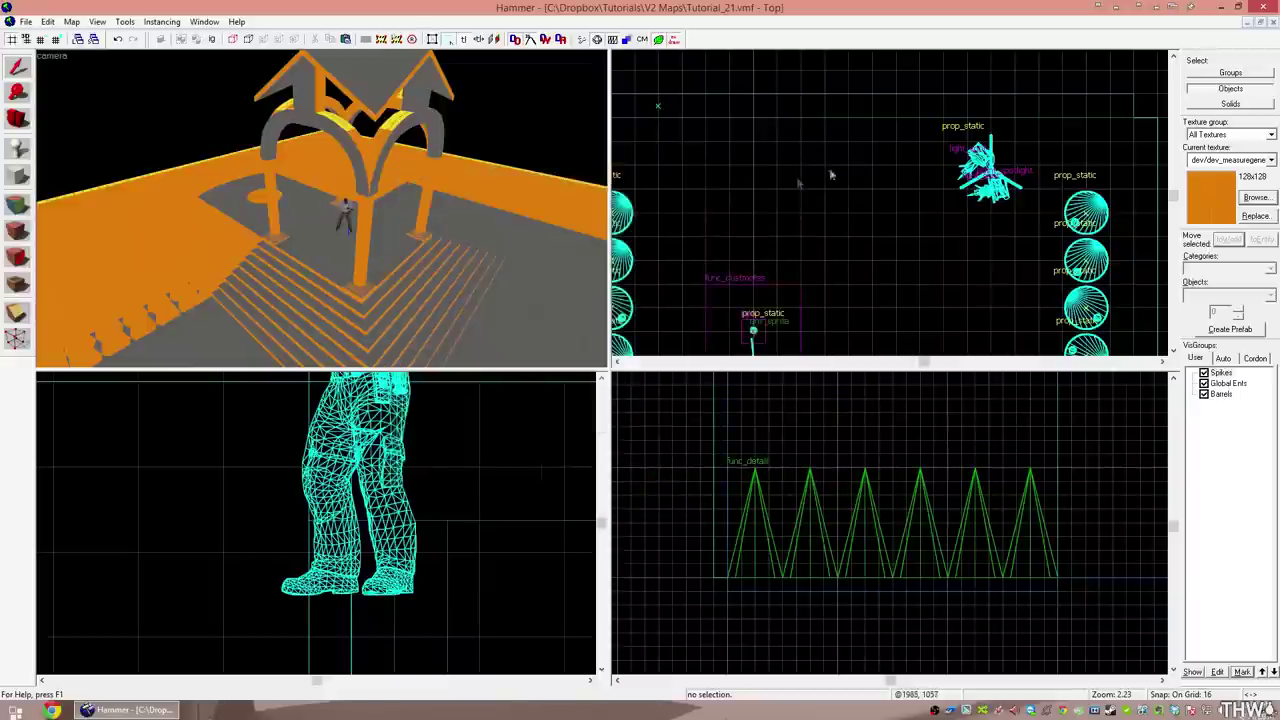
Survey the map from above the gazebo and display the automatic VisGroup list.
{"action": "key", "text": "z"}
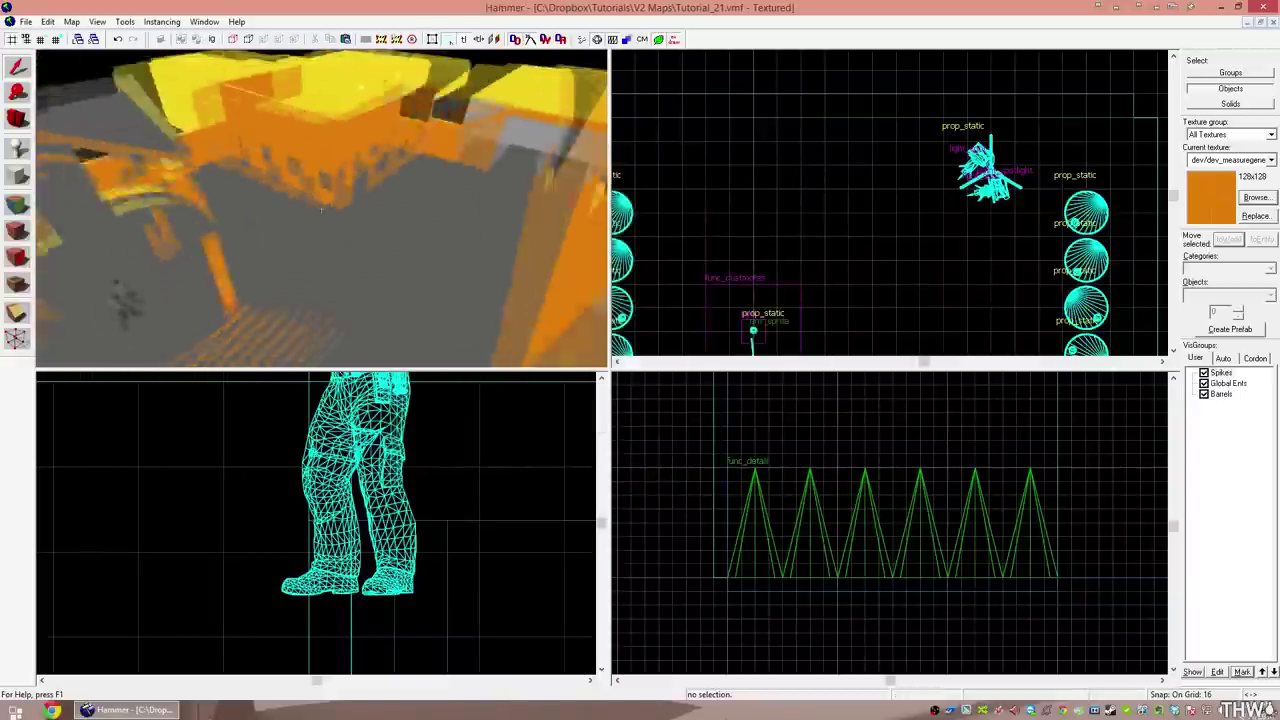
{"action": "key", "text": "w"}
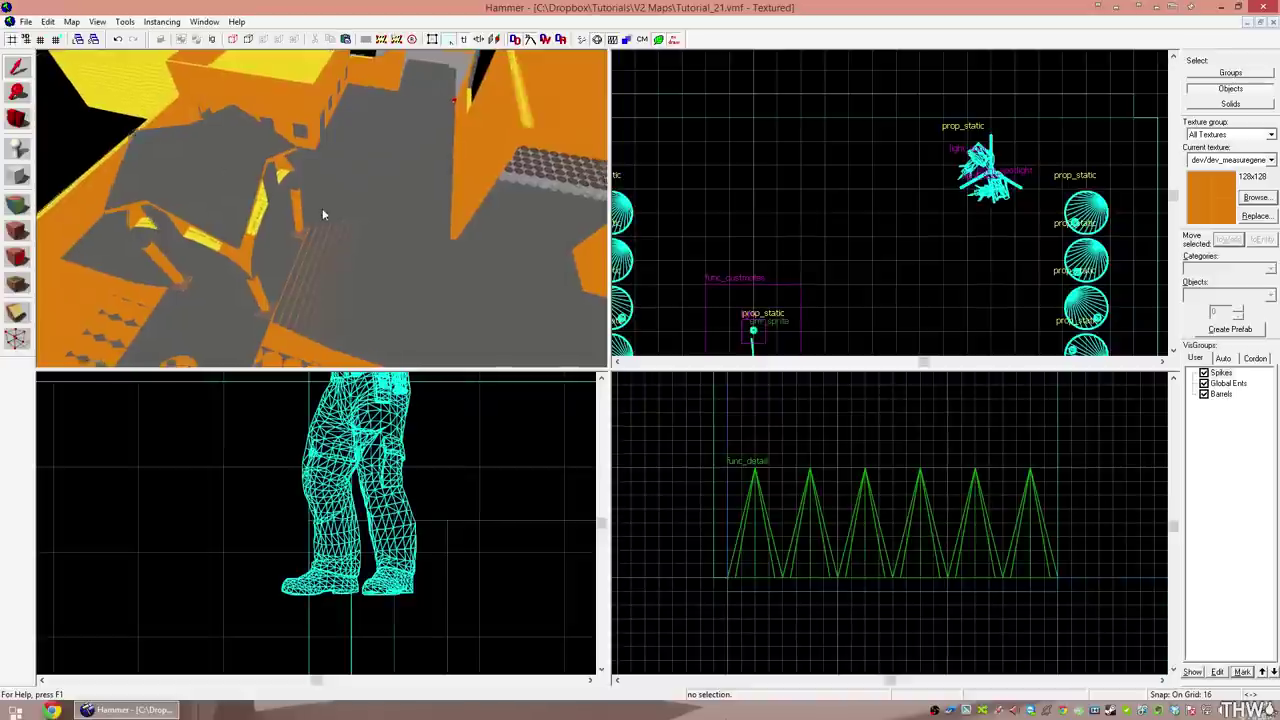
{"action": "key", "text": "w"}
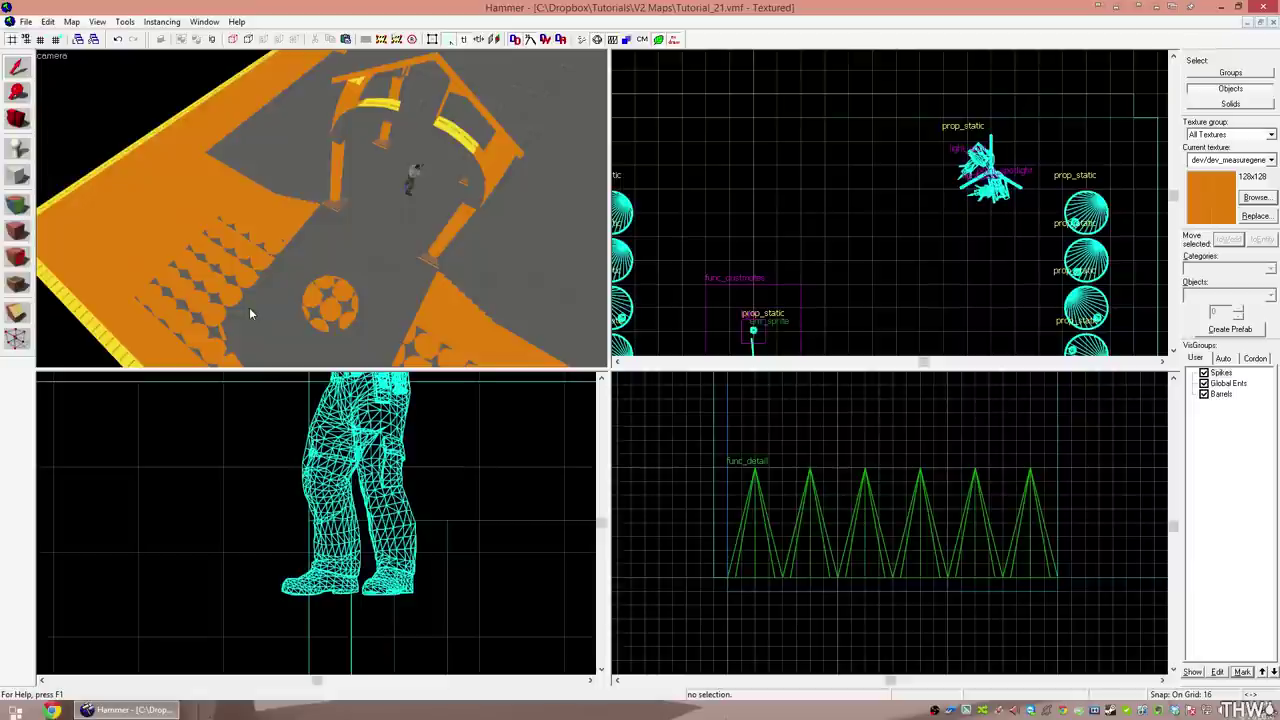
{"action": "left_click", "coordinate": [1222, 358]}
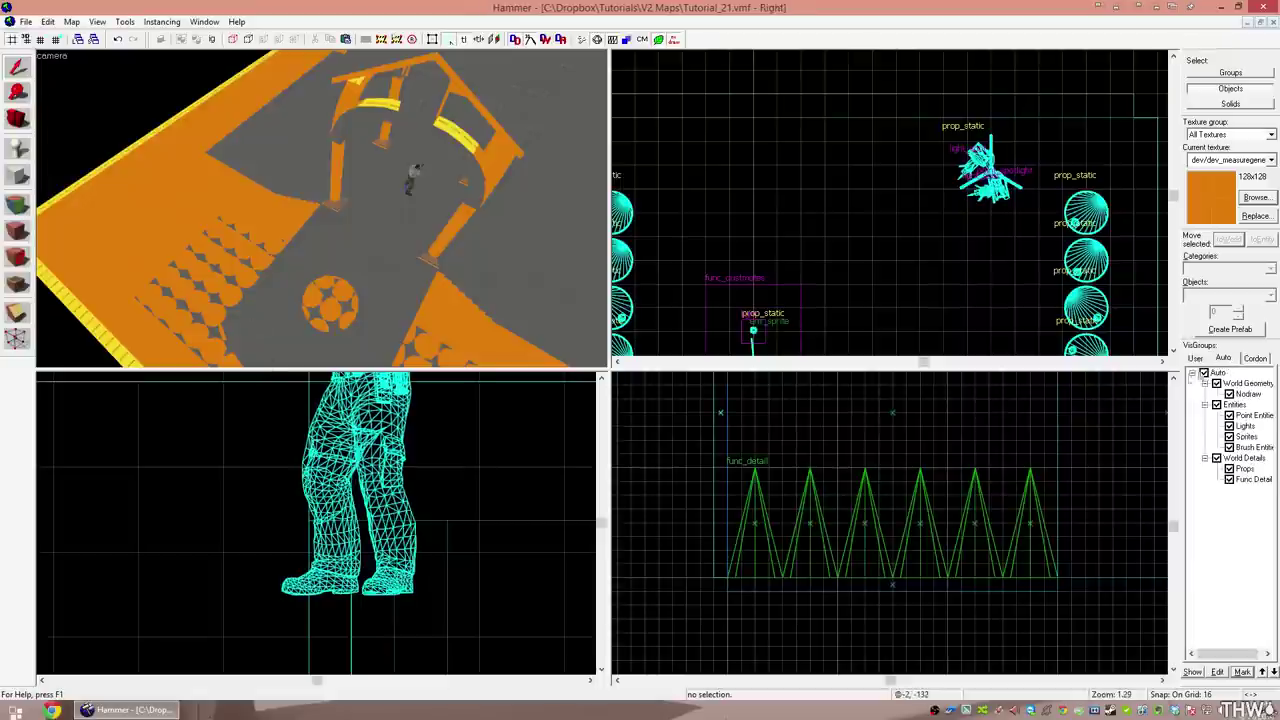
Hide the Func Detail and Props VisGroups and go to the long staircase below the main floor.
{"action": "left_click", "coordinate": [1229, 480]}
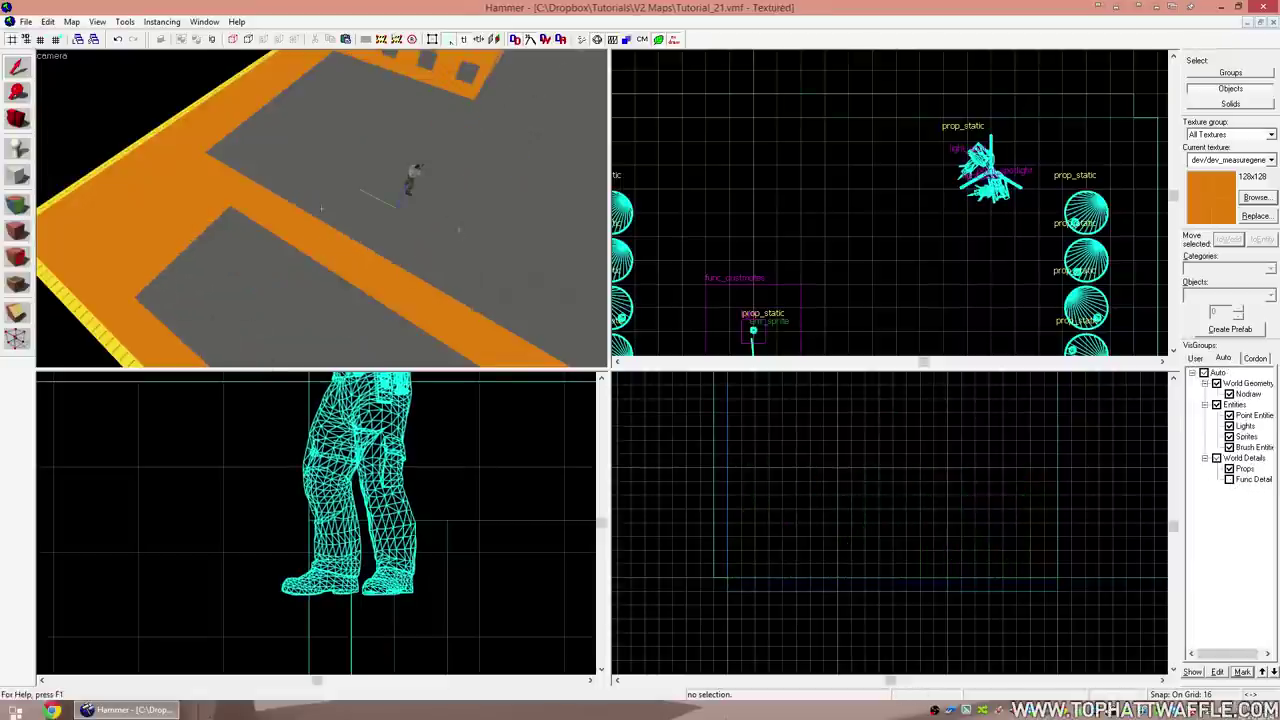
{"action": "key", "text": "z"}
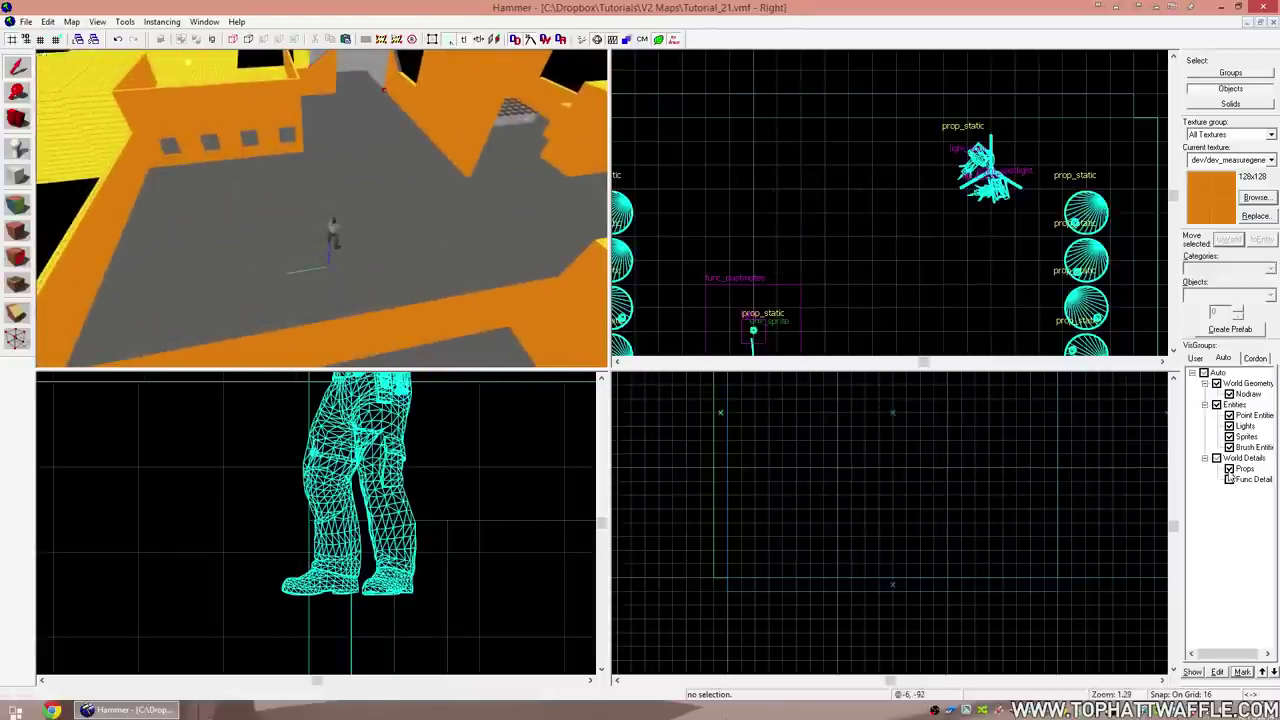
{"action": "left_click", "coordinate": [1229, 469]}
{"action": "key", "text": "z"}
{"action": "key", "text": "w"}
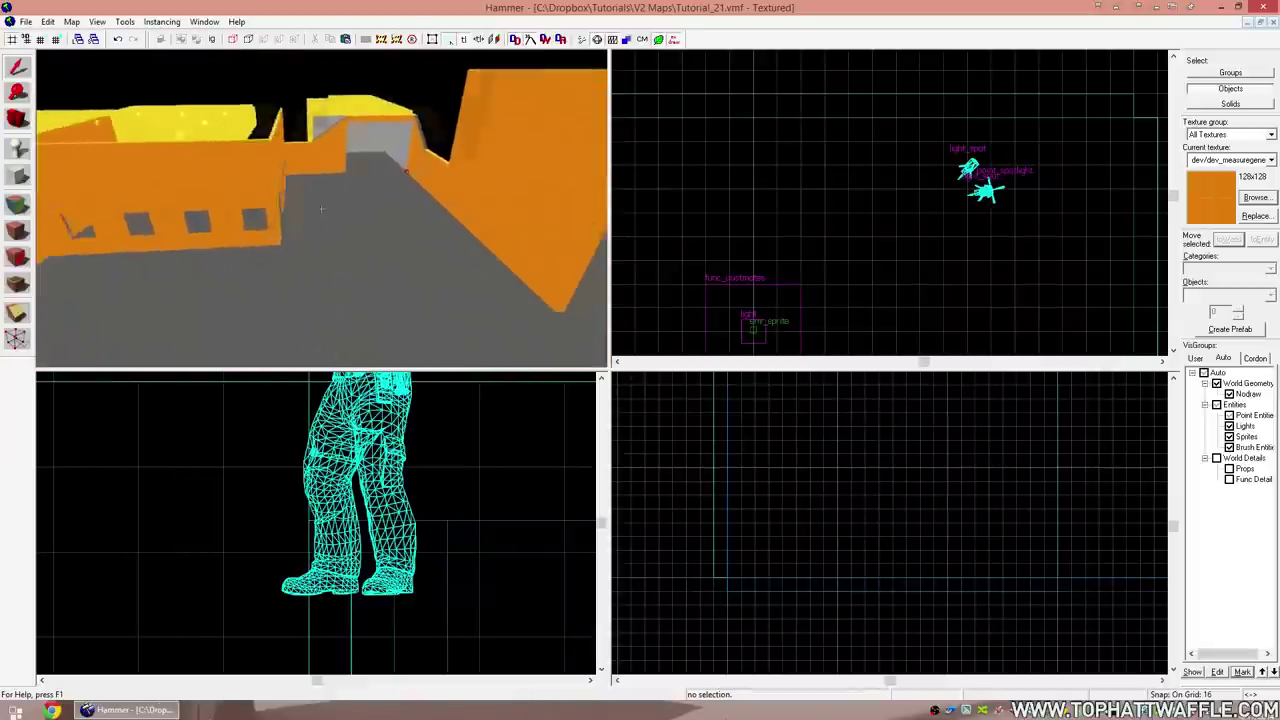
{"action": "key", "text": "w"}
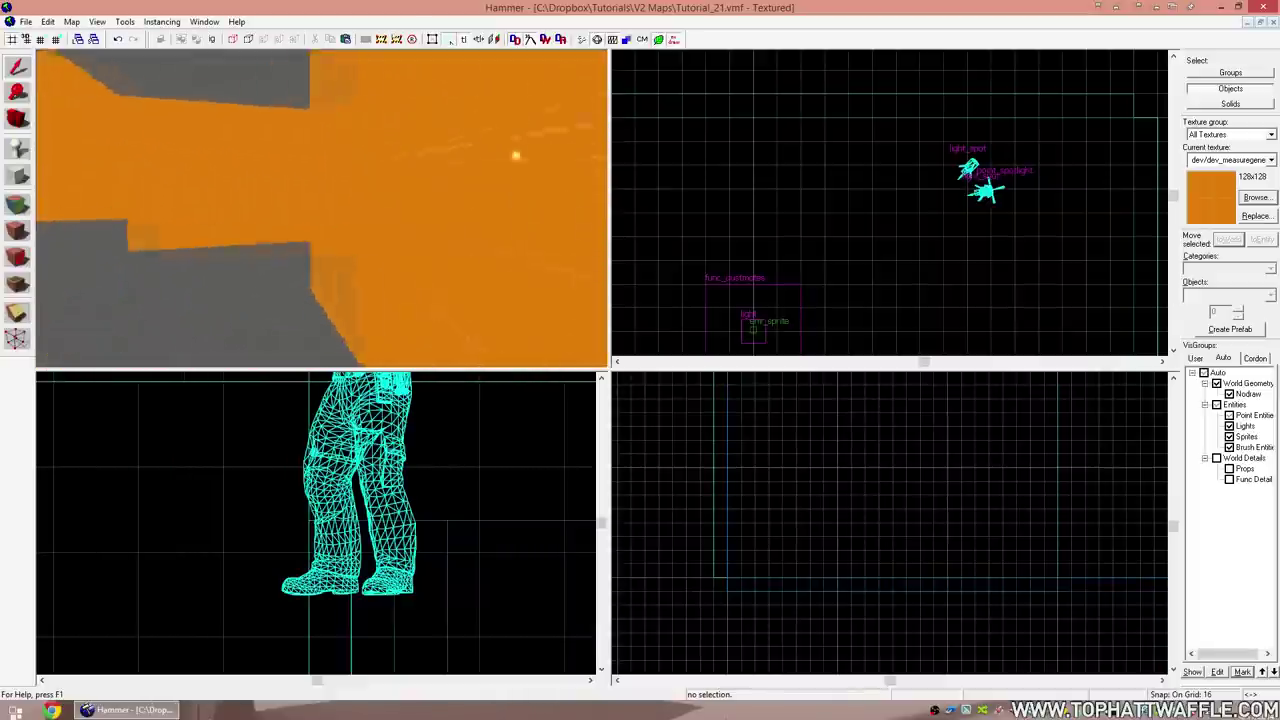
{"action": "key", "text": "w"}
{"action": "key", "text": "w"}
{"action": "key", "text": "z"}
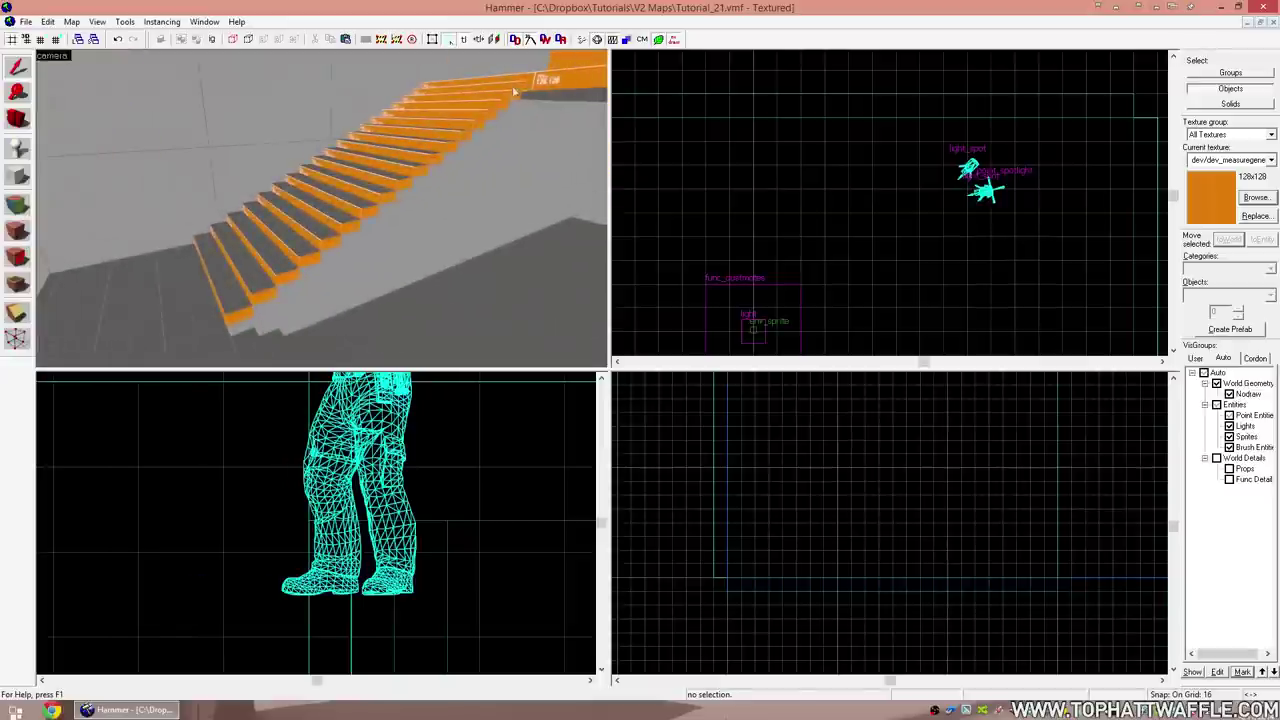
Select a single step brush of the upper stair flight, inspect the flight, and switch the selection mode to Groups.
{"action": "left_click", "coordinate": [499, 93]}
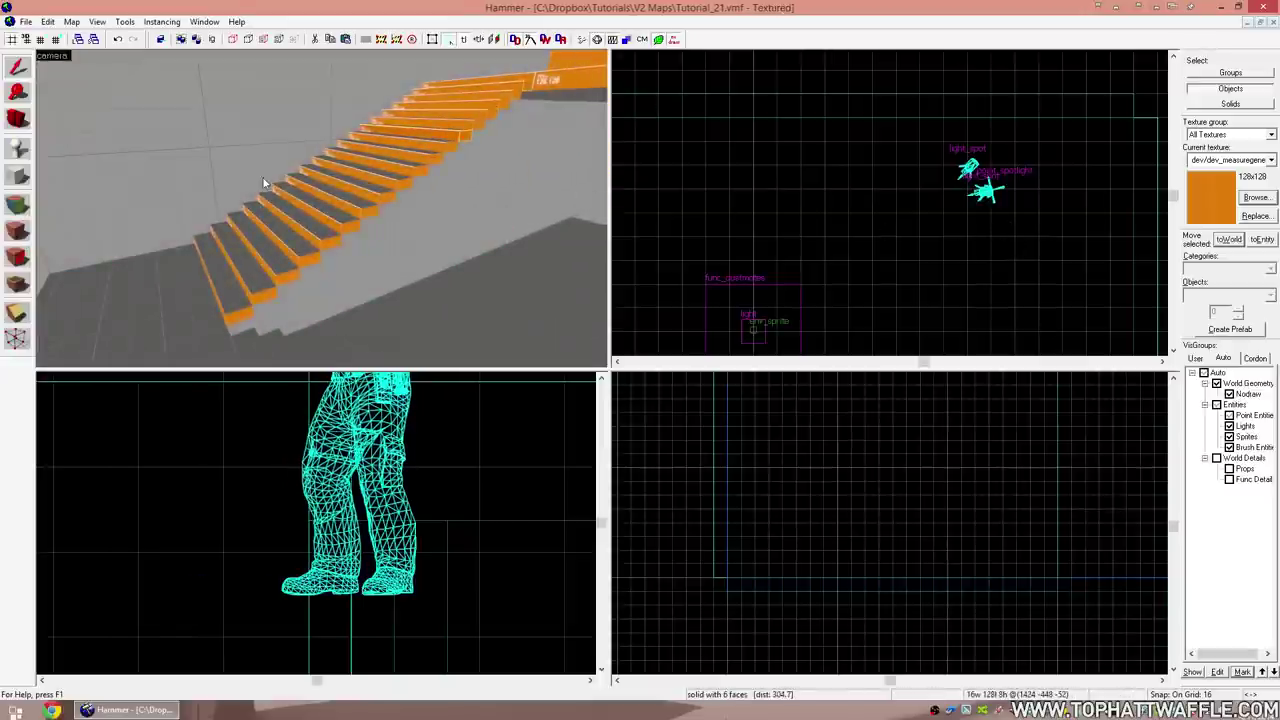
{"action": "key", "text": "z"}
{"action": "key", "text": "w"}
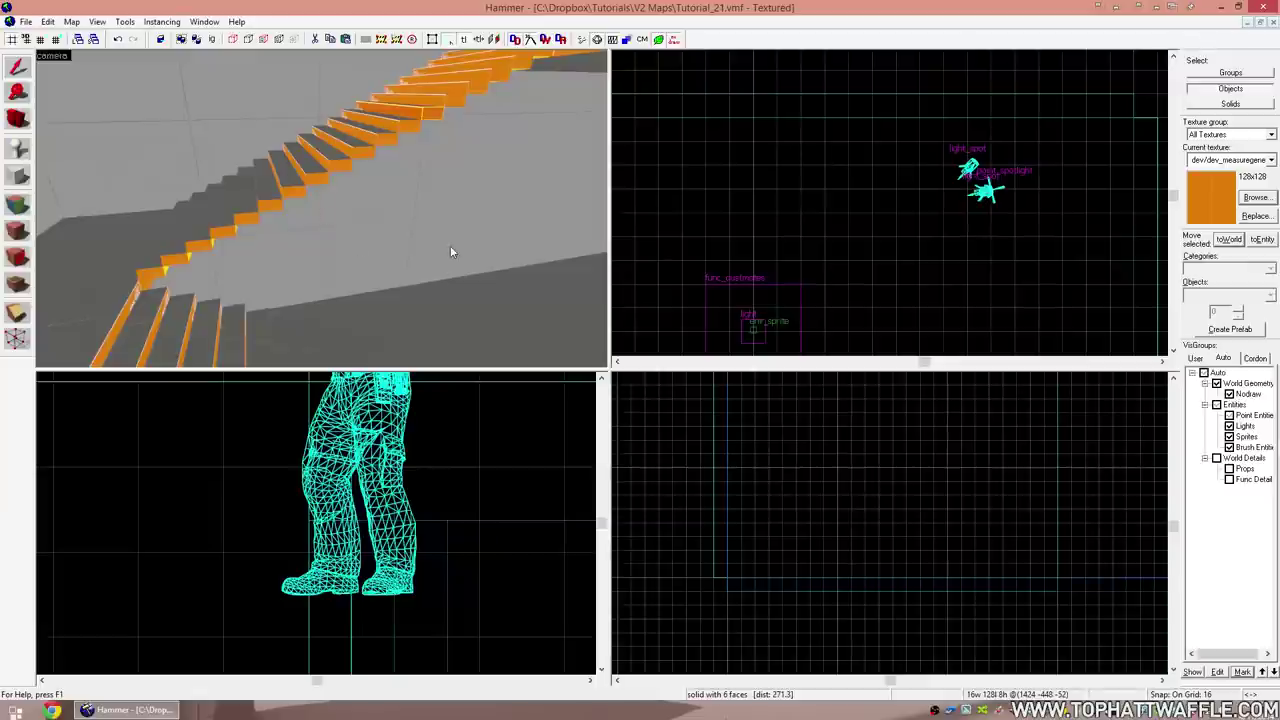
{"action": "left_click", "coordinate": [1201, 73]}
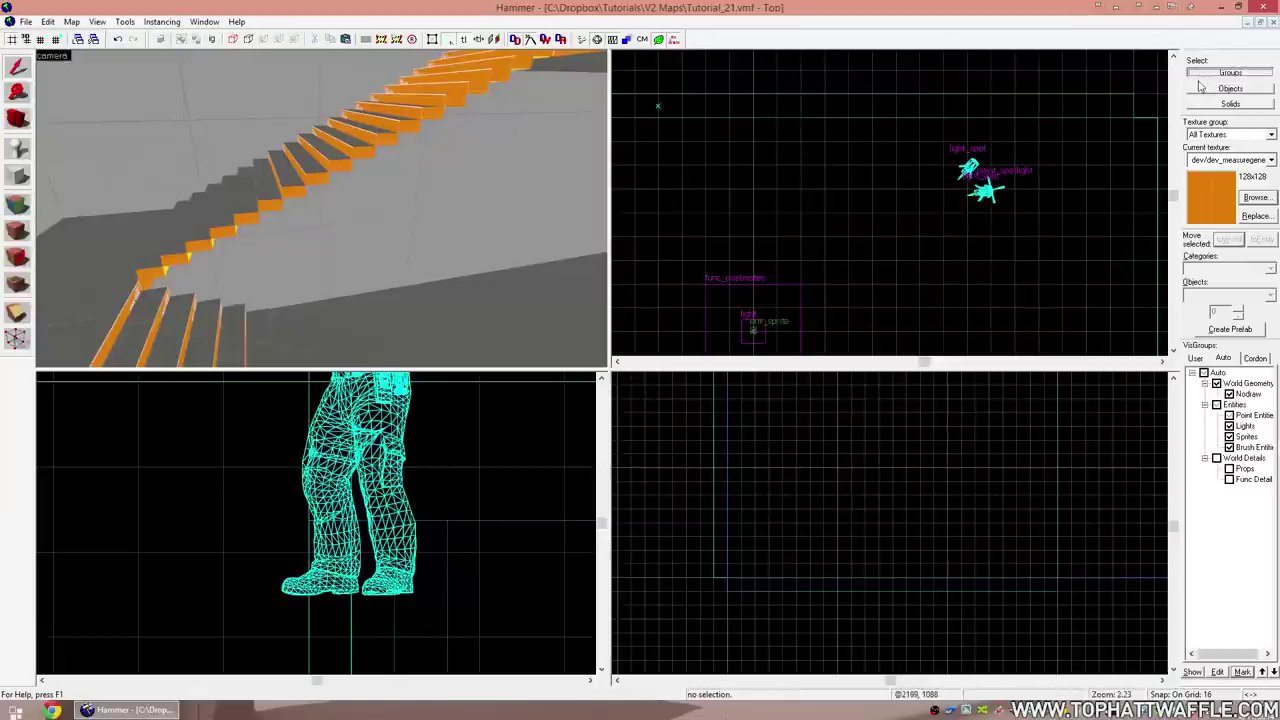
Pick up the tools/toolsnodraw texture from an existing nodraw face of the map and return to the staircase.
{"action": "scroll", "coordinate": [811, 526], "scroll_direction": "down", "scroll_amount": 7}
{"action": "scroll", "coordinate": [1034, 509], "scroll_direction": "up", "scroll_amount": 5}
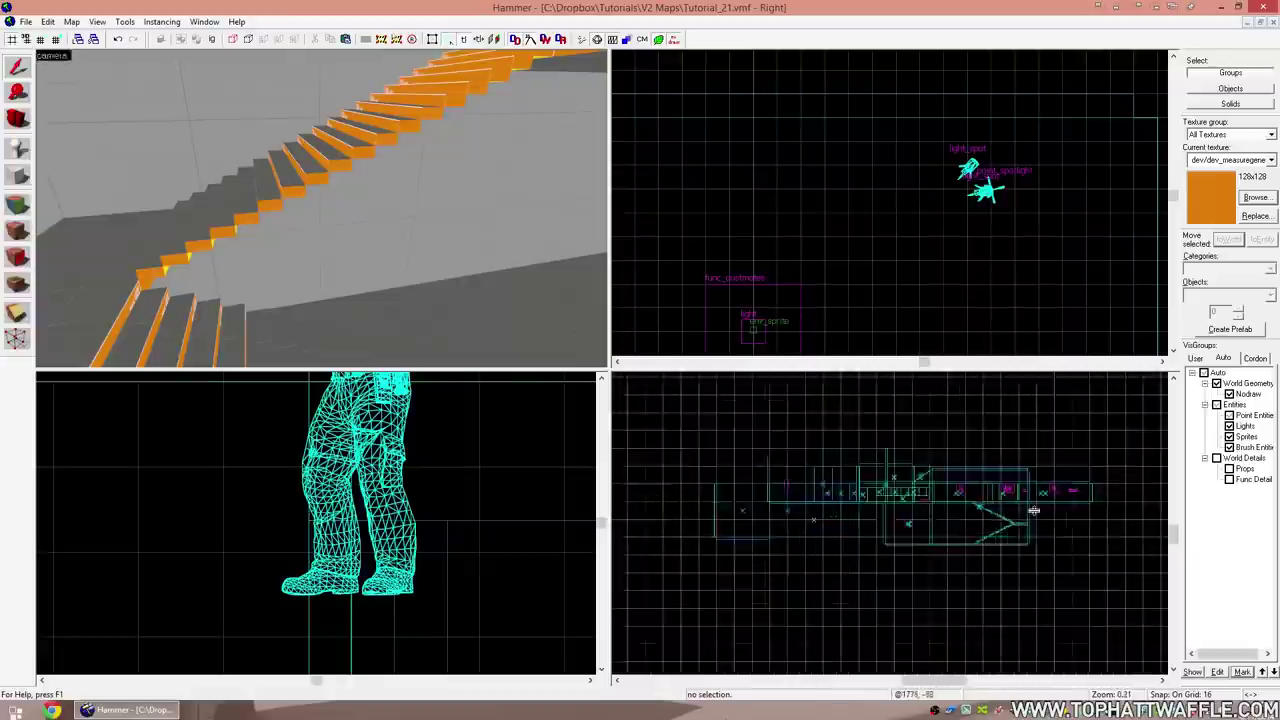
{"action": "key", "text": "z"}
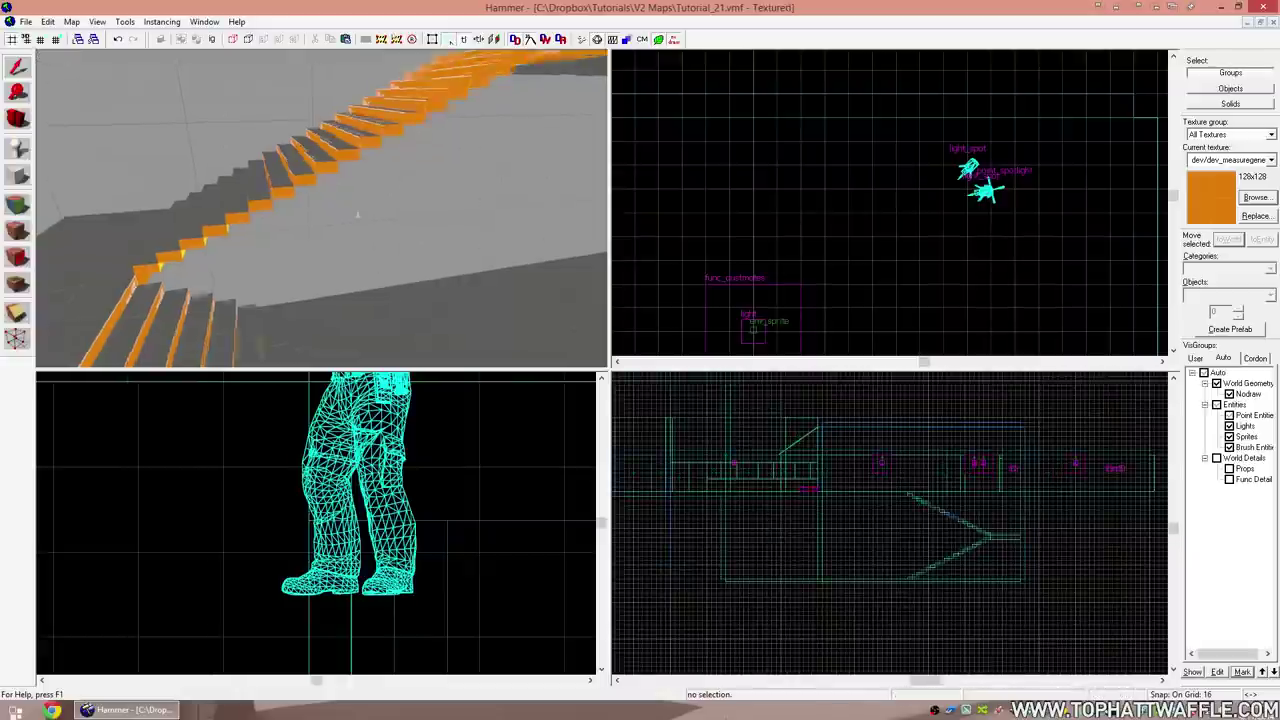
{"action": "key", "text": "w"}
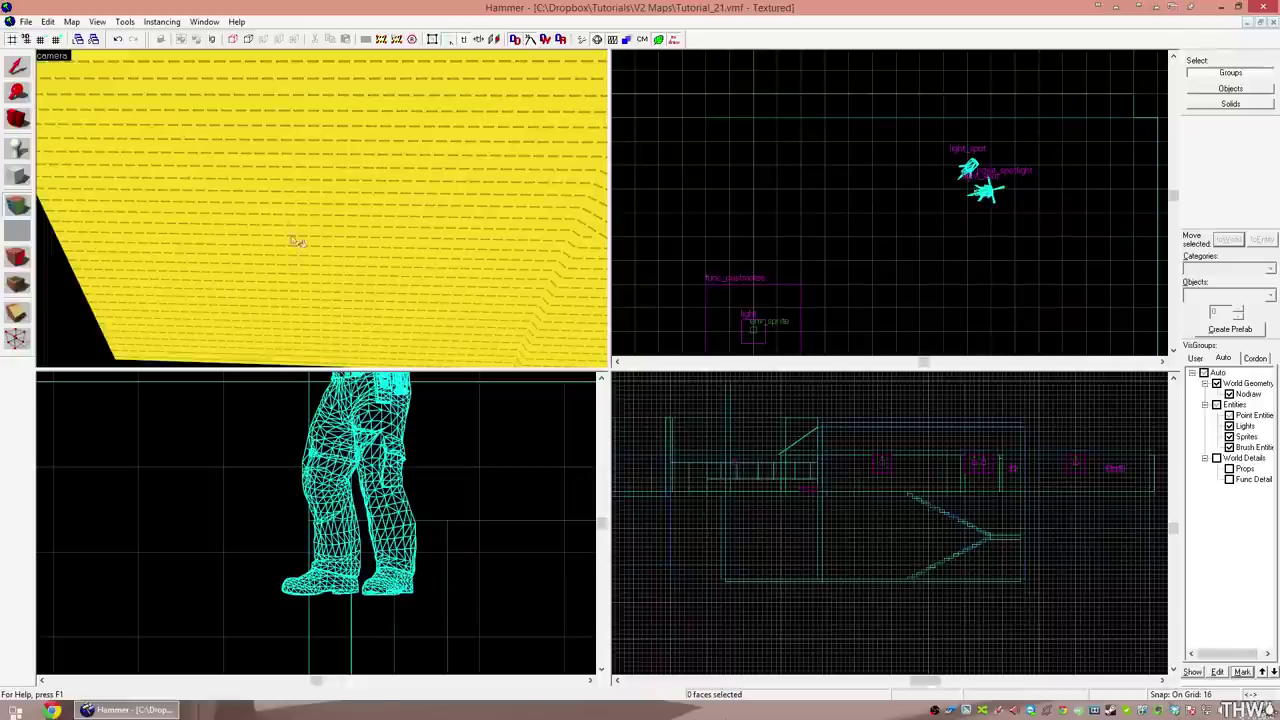
{"action": "left_click", "coordinate": [386, 199]}
{"action": "key", "text": "w"}
{"action": "key", "text": "z"}
{"action": "key", "text": "s"}
{"action": "key", "text": "z"}
{"action": "key", "text": "shift+s"}
{"action": "key", "text": "z"}
{"action": "key", "text": "s"}
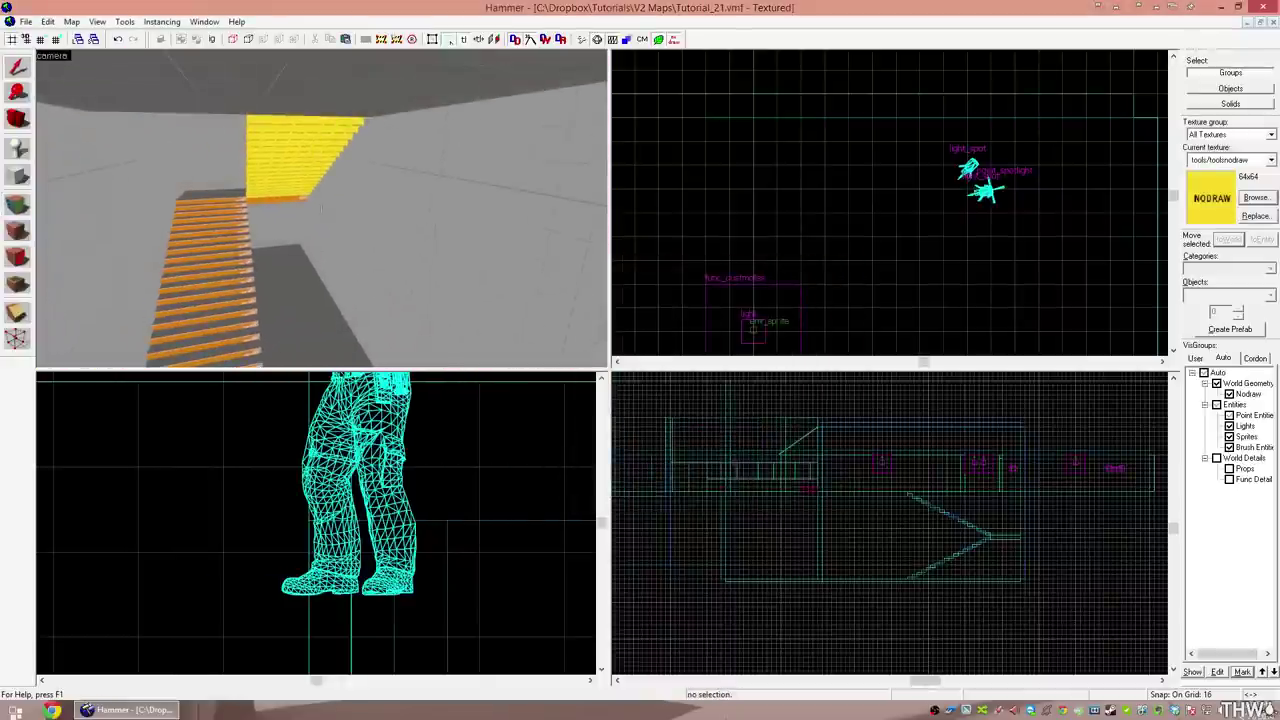
Create a 288 x 128 x 288 nodraw block beneath the upper stair flight, using a grid size of 8.
{"action": "scroll", "coordinate": [1013, 567], "scroll_direction": "up", "scroll_amount": 12}
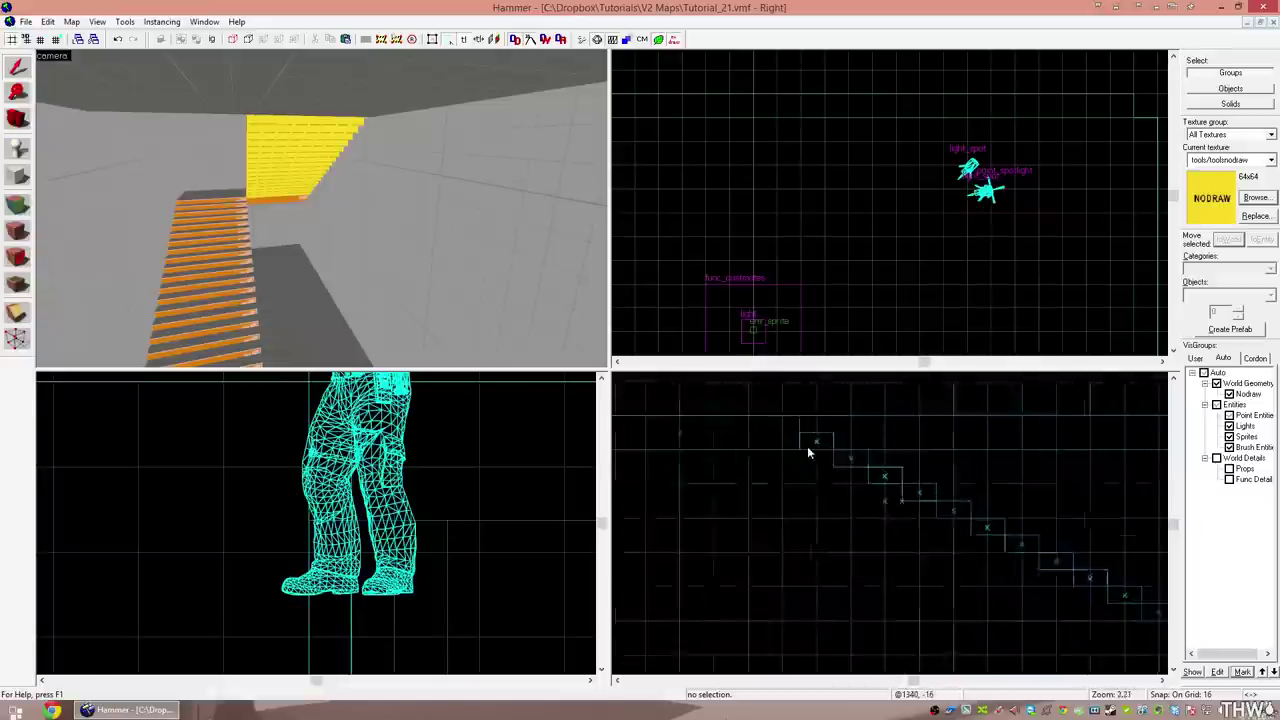
{"action": "left_click_drag", "start_coordinate": [760, 449], "coordinate": [828, 500]}
{"action": "key", "text": "bracketleft"}
{"action": "left_click_drag", "start_coordinate": [856, 515], "coordinate": [968, 590]}
{"action": "scroll", "coordinate": [880, 530], "scroll_direction": "down", "scroll_amount": 6}
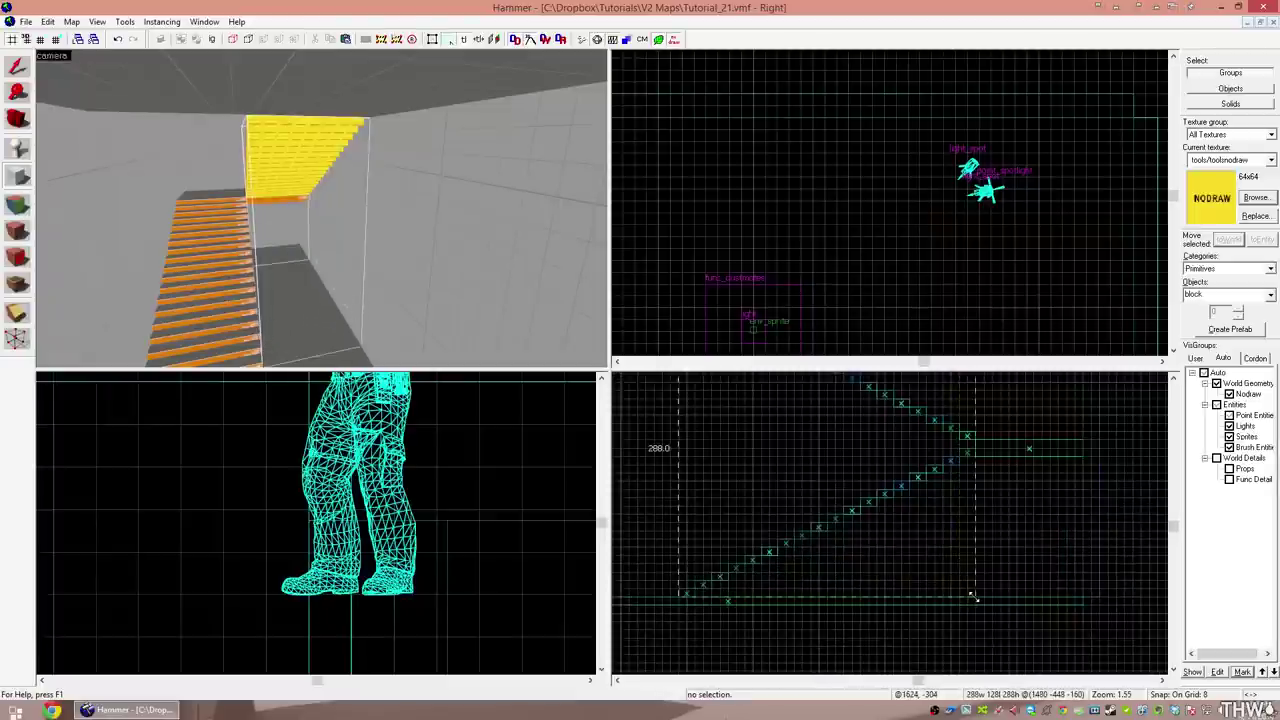
{"action": "key", "text": "Return"}
{"action": "key", "text": "a"}
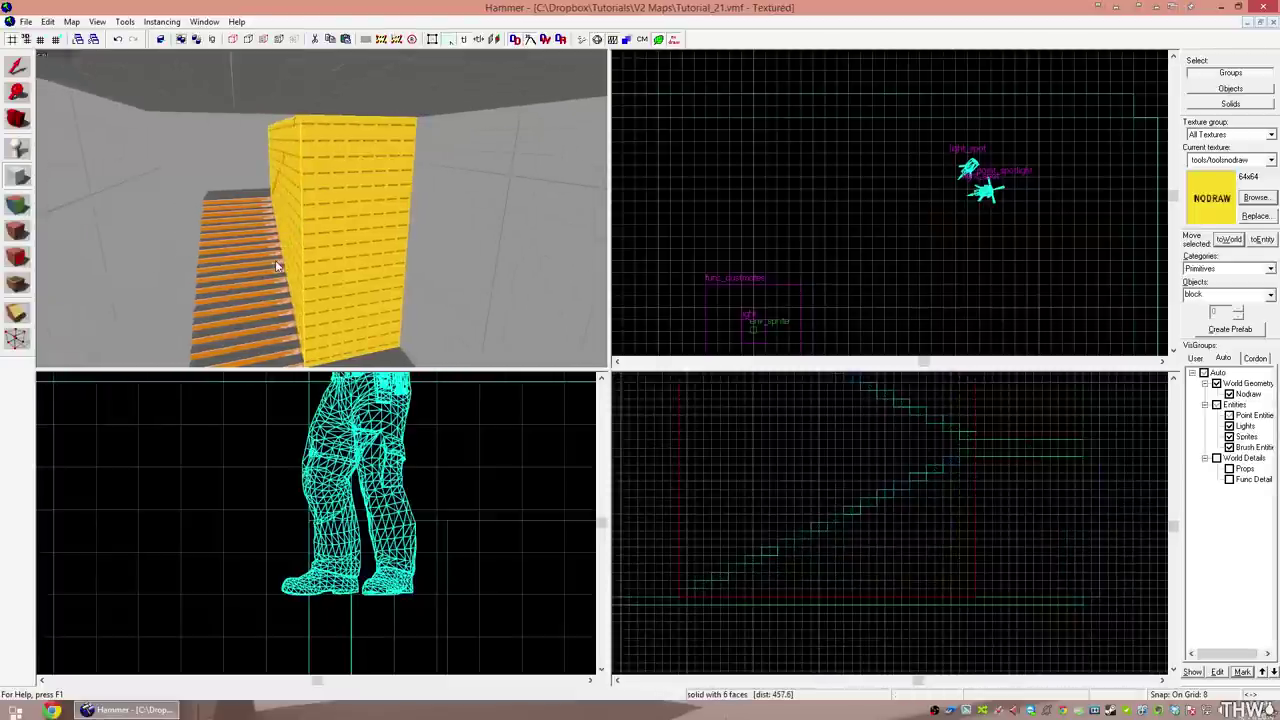
{"action": "key", "text": "shift+s"}
{"action": "key", "text": "z"}
{"action": "key", "text": "w"}
{"action": "key", "text": "z"}
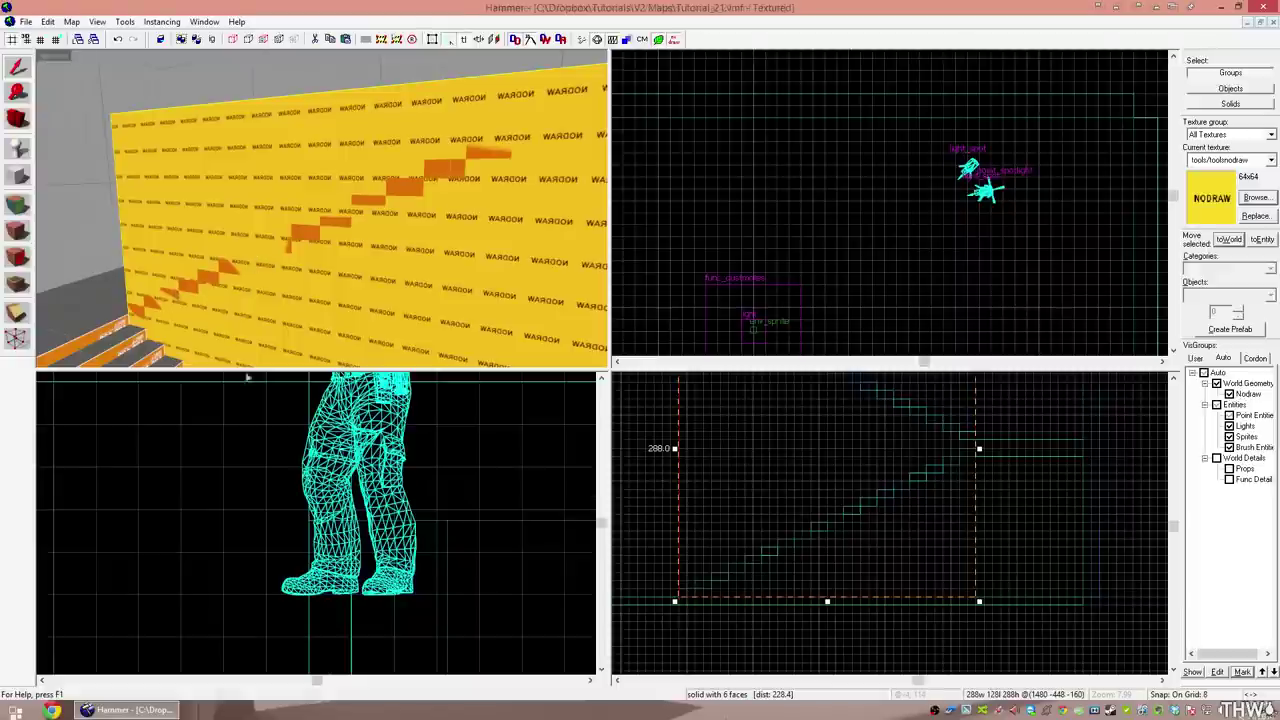
Clip the nodraw block along the slope of the upper flight through the step corners, keeping the part beneath the stairs.
{"action": "scroll", "coordinate": [831, 553], "scroll_direction": "down", "scroll_amount": 4}
{"action": "scroll", "coordinate": [785, 419], "scroll_direction": "up", "scroll_amount": 6}
{"action": "scroll", "coordinate": [735, 450], "scroll_direction": "down", "scroll_amount": 3}
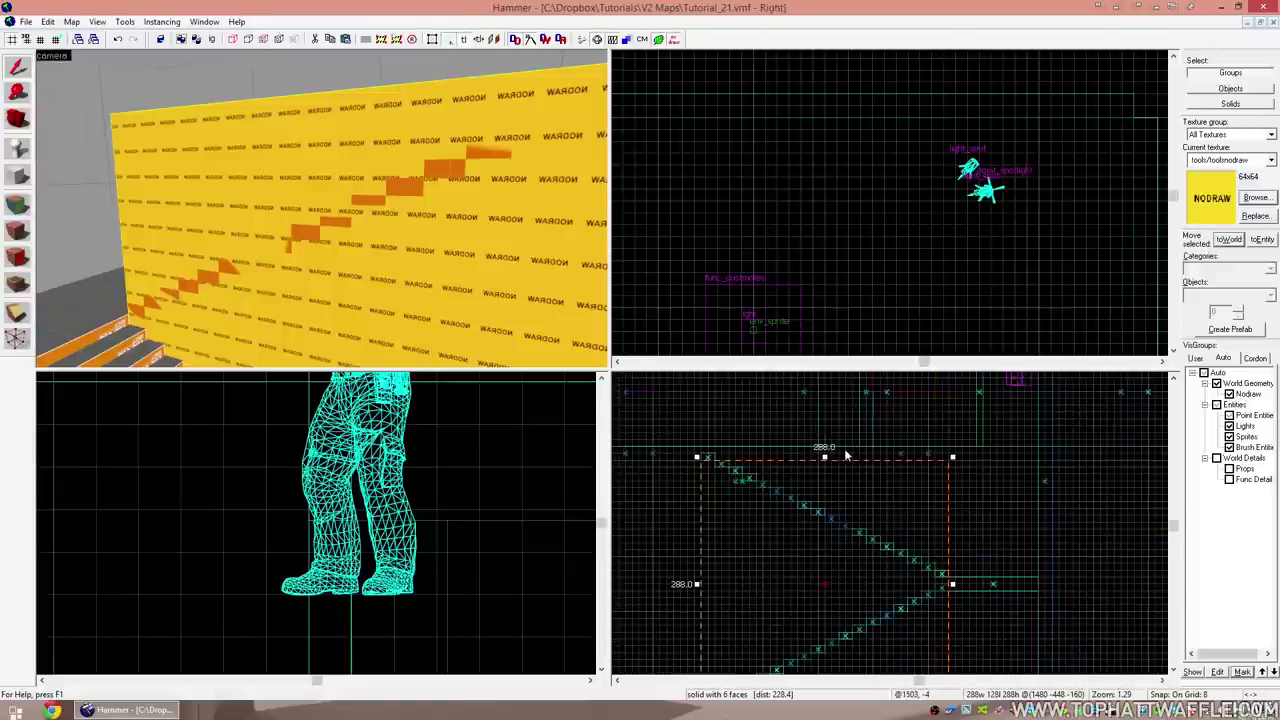
{"action": "scroll", "coordinate": [807, 452], "scroll_direction": "up", "scroll_amount": 6}
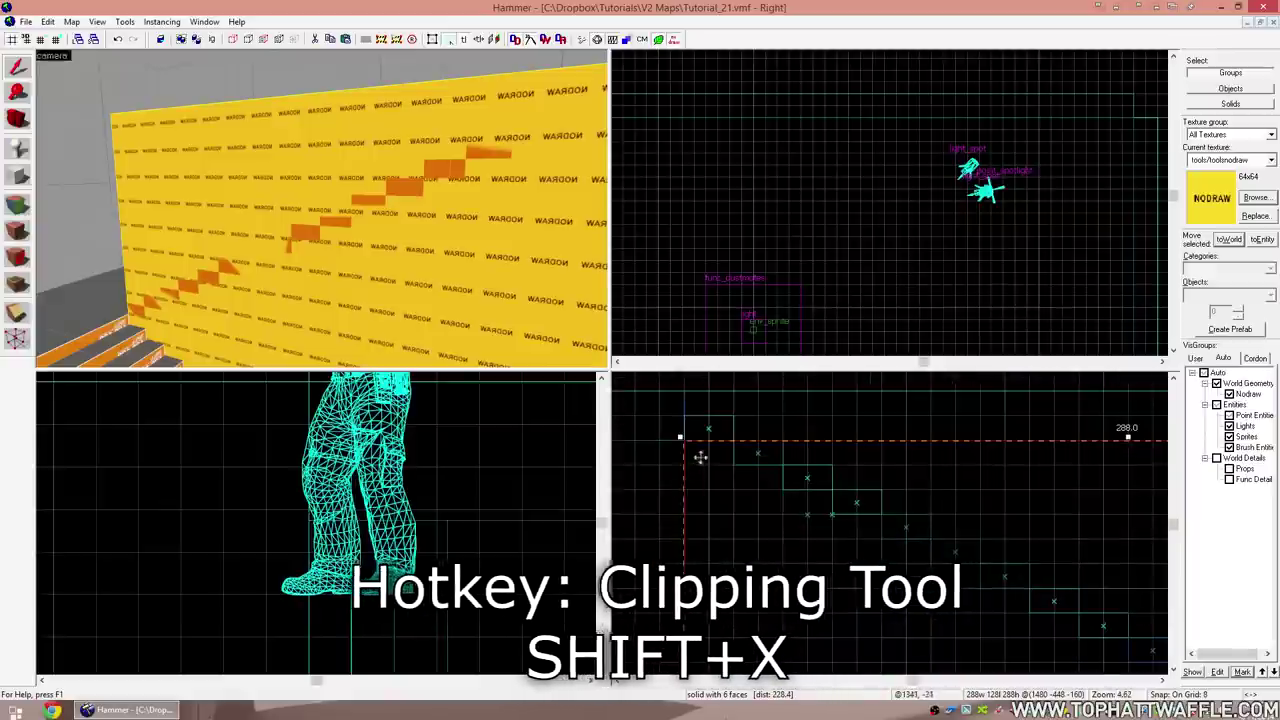
{"action": "key", "text": "shift+x"}
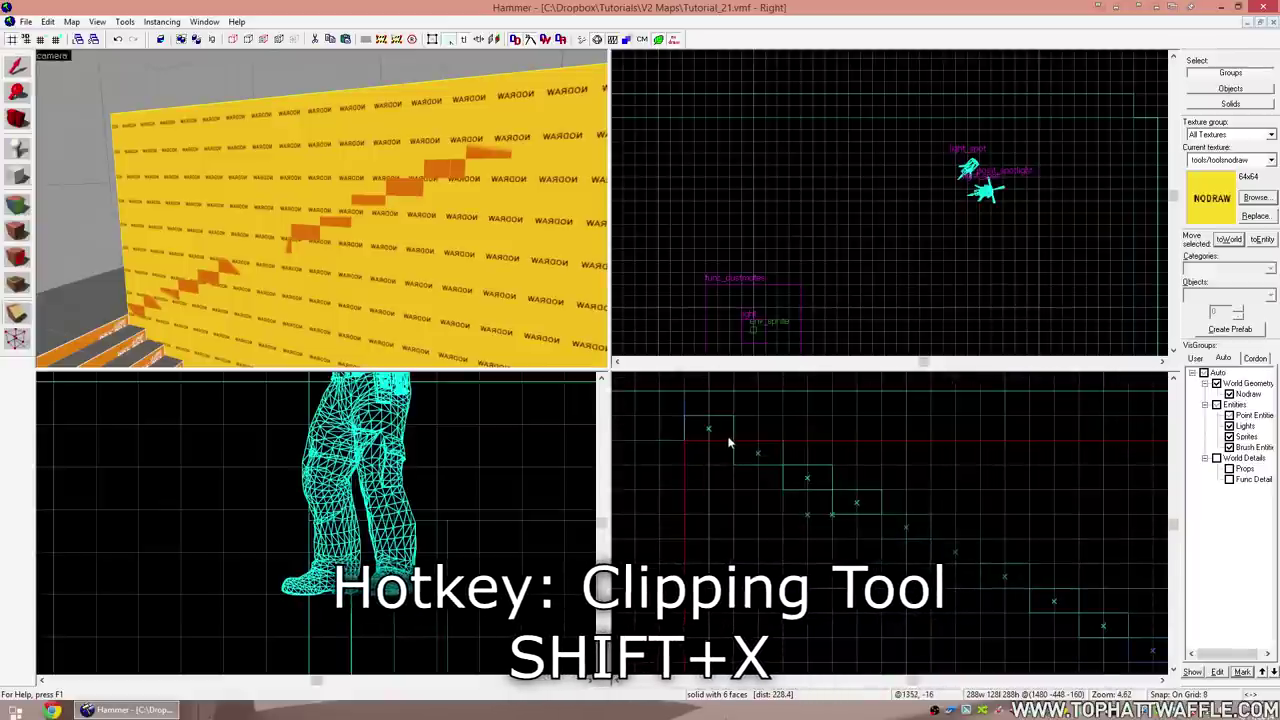
{"action": "left_click", "coordinate": [733, 442]}
{"action": "scroll", "coordinate": [732, 443], "scroll_direction": "up", "scroll_amount": 8}
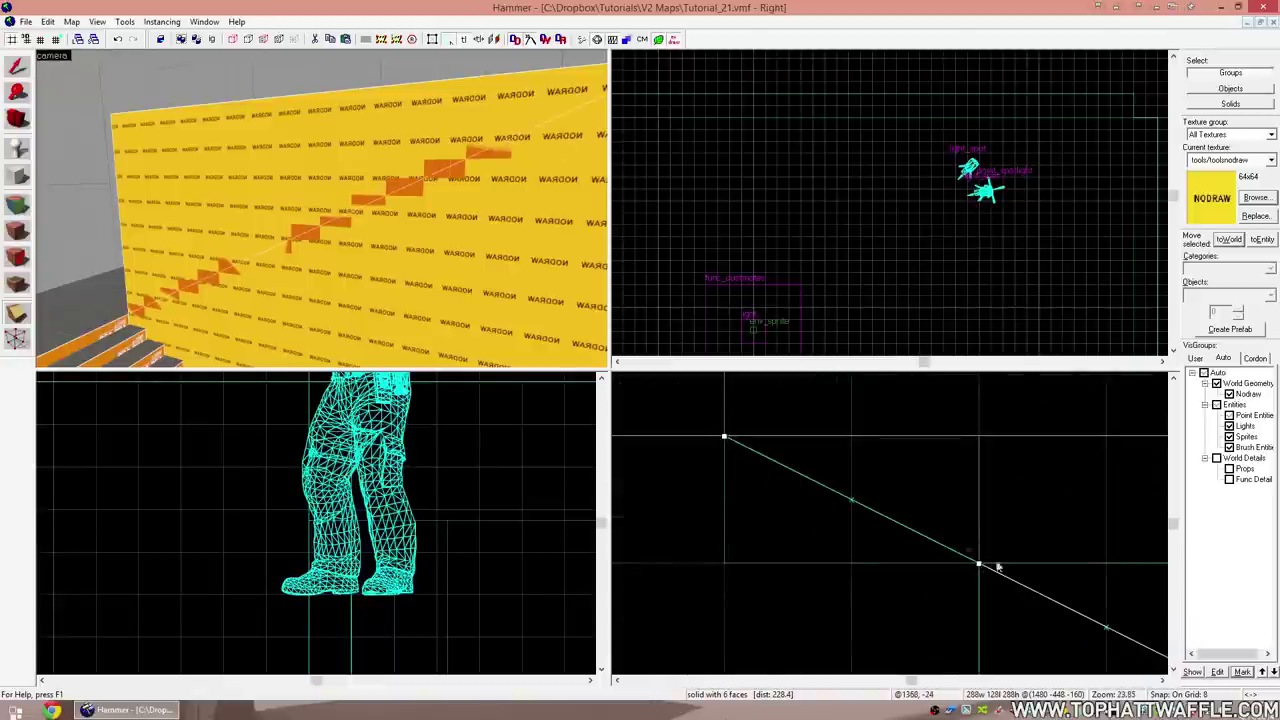
{"action": "scroll", "coordinate": [851, 486], "scroll_direction": "down", "scroll_amount": 3}
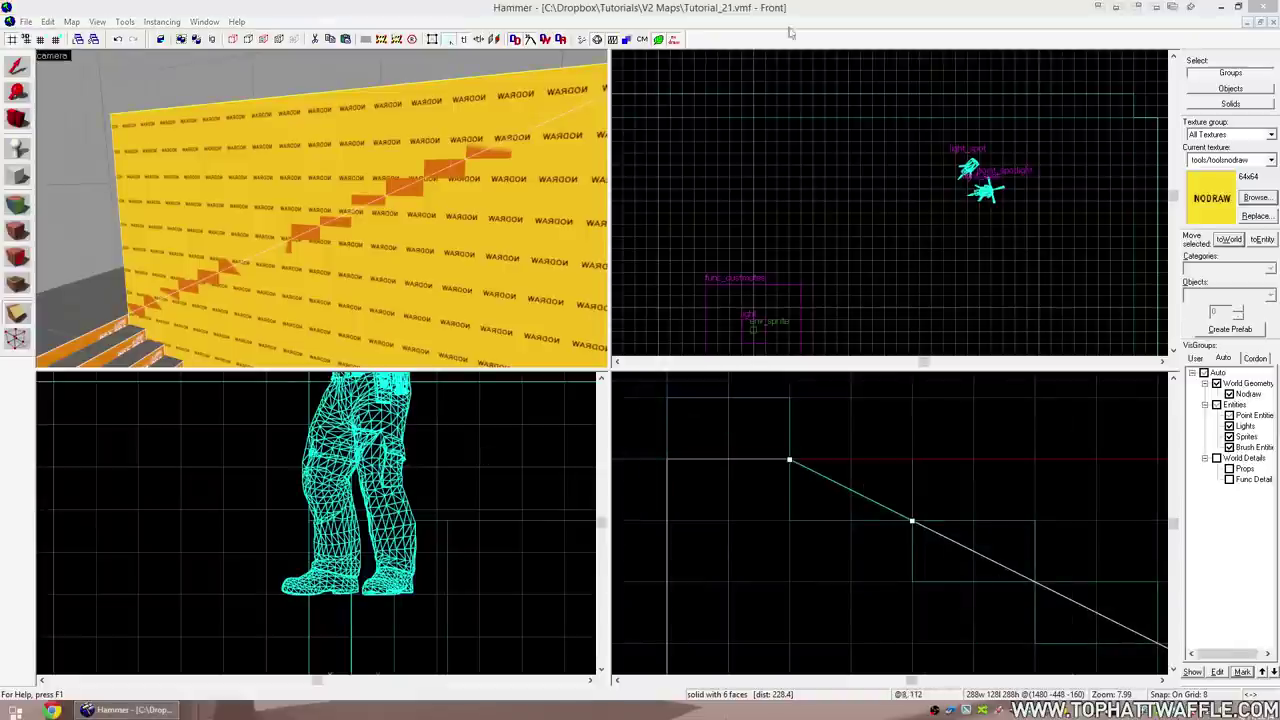
{"action": "scroll", "coordinate": [902, 572], "scroll_direction": "down", "scroll_amount": 8}
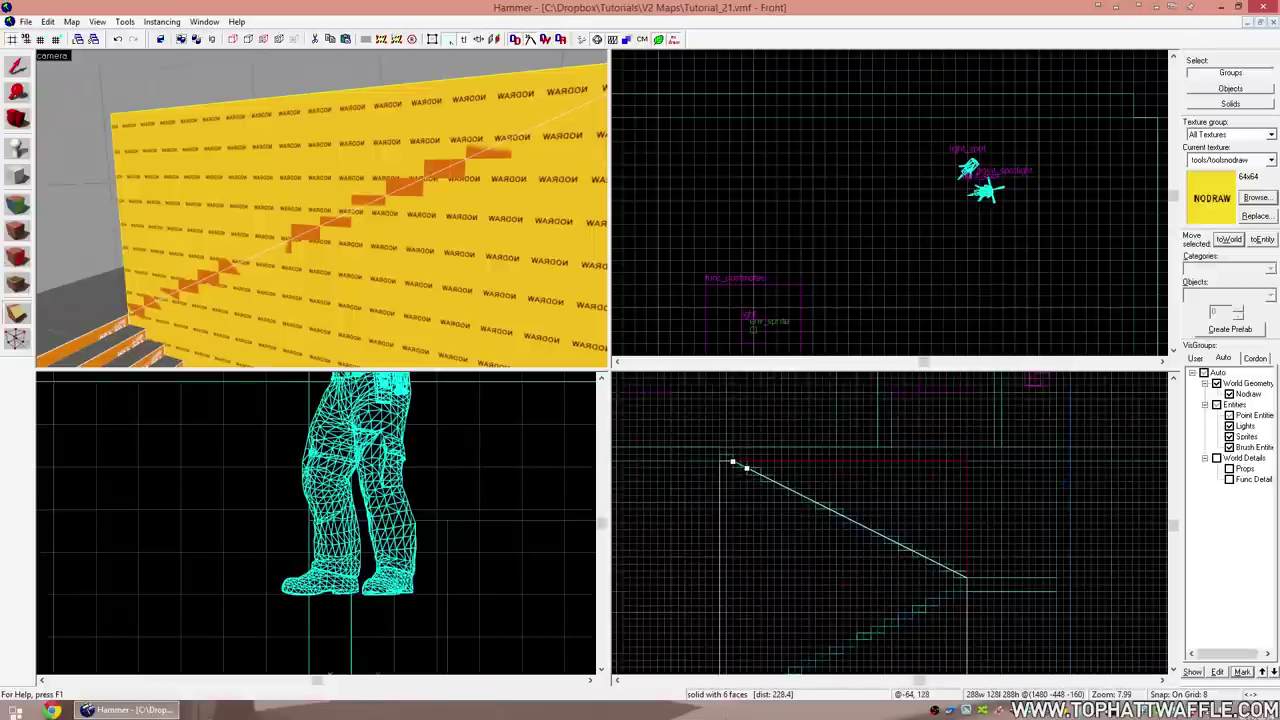
{"action": "left_click", "coordinate": [595, 4]}
{"action": "key", "text": "Return"}
Inspect the clipped nodraw block against the steps and hide it to expose the underside of the upper flight.
{"action": "key", "text": "shift+s"}
{"action": "key", "text": "z"}
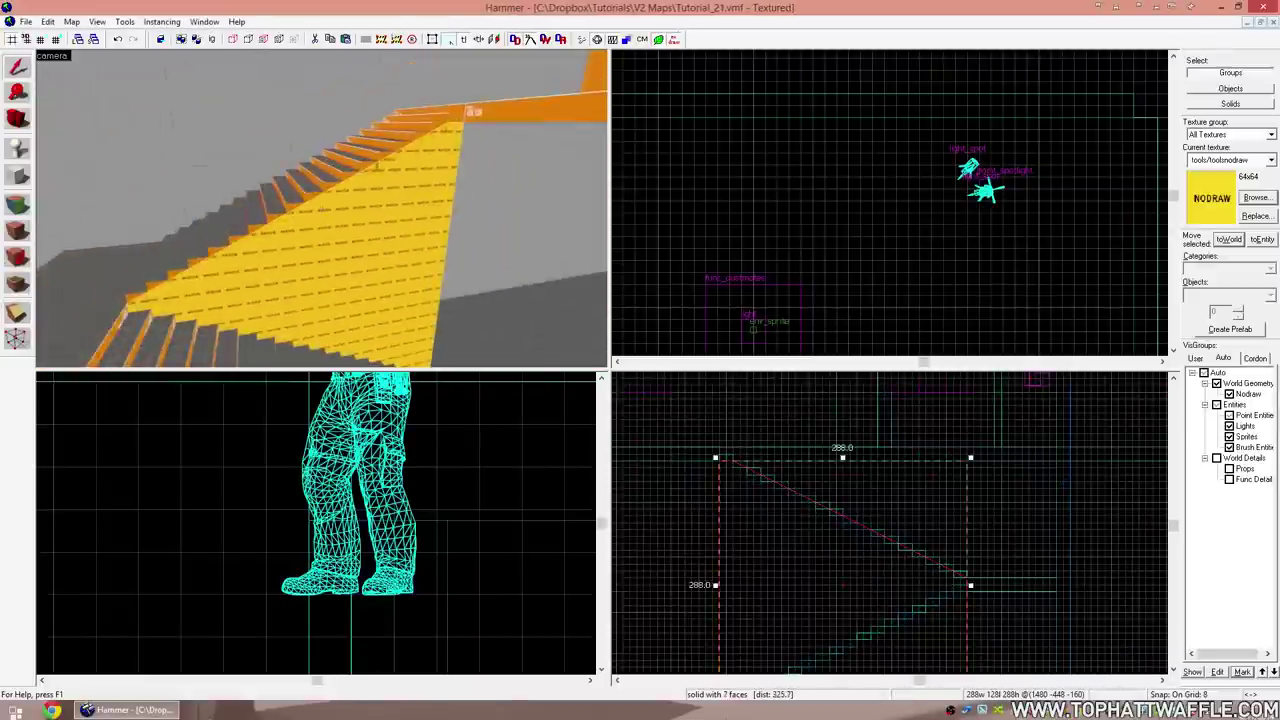
{"action": "key", "text": "w"}
{"action": "key", "text": "z"}
{"action": "left_click", "coordinate": [384, 158]}
{"action": "left_click", "coordinate": [406, 214]}
{"action": "key", "text": "z"}
{"action": "key", "text": "w"}
{"action": "key", "text": "z"}
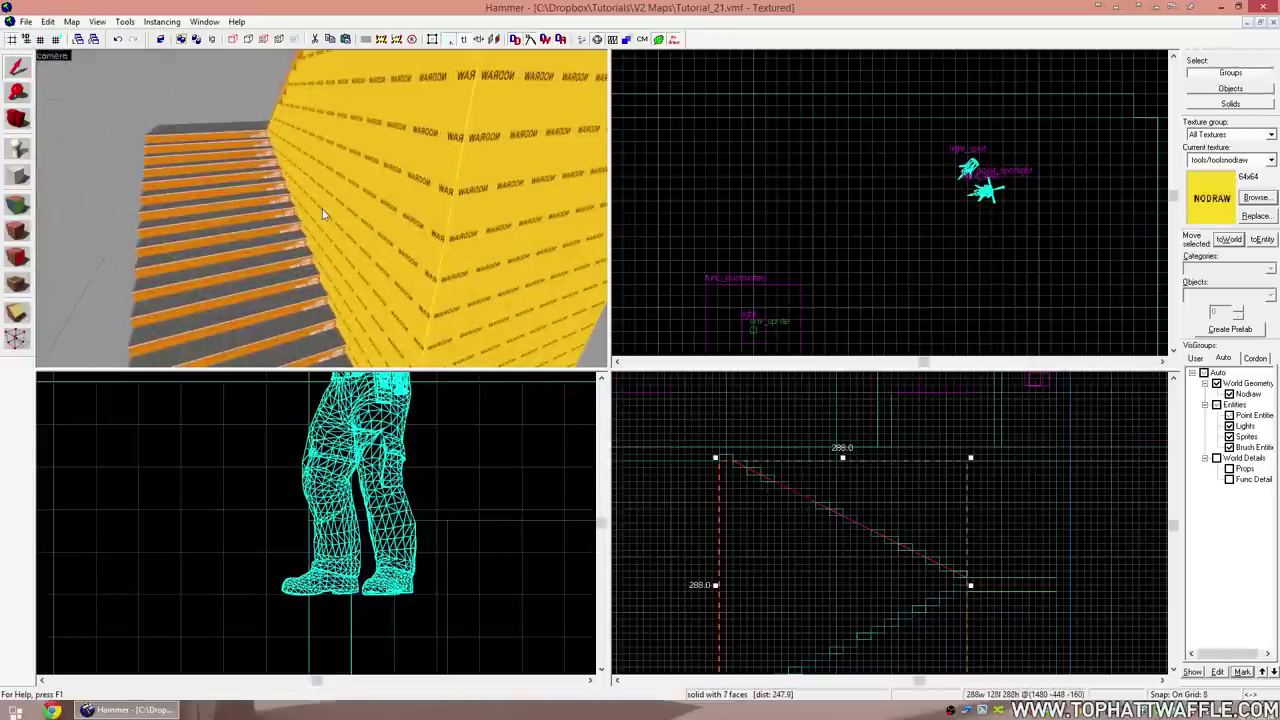
{"action": "key", "text": "Delete"}
Select all the step brushes of the upper flight from underneath and tie them to a func_detail entity.
{"action": "key", "text": "z"}
{"action": "key", "text": "w"}
{"action": "key", "text": "z"}
{"action": "left_click", "coordinate": [257, 250]}
{"action": "left_click", "coordinate": [283, 236], "text": "ctrl"}
{"action": "left_click", "coordinate": [308, 218], "text": "ctrl"}
{"action": "left_click", "coordinate": [336, 200], "text": "ctrl"}
{"action": "left_click", "coordinate": [390, 162], "text": "ctrl"}
{"action": "key", "text": "z"}
{"action": "key", "text": "z"}
{"action": "left_click", "coordinate": [290, 225], "text": "ctrl"}
{"action": "left_click", "coordinate": [350, 208], "text": "ctrl"}
{"action": "left_click", "coordinate": [411, 192], "text": "ctrl"}
{"action": "key", "text": "ctrl+t"}
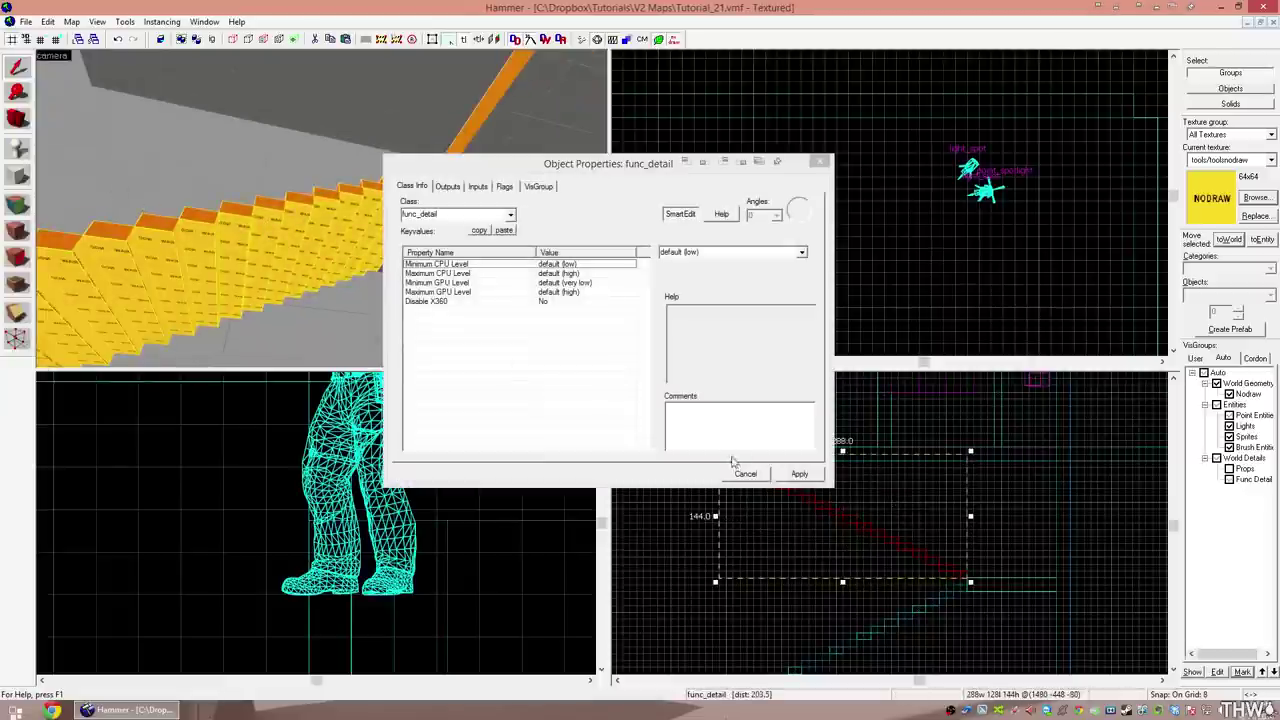
{"action": "left_click", "coordinate": [799, 474]}
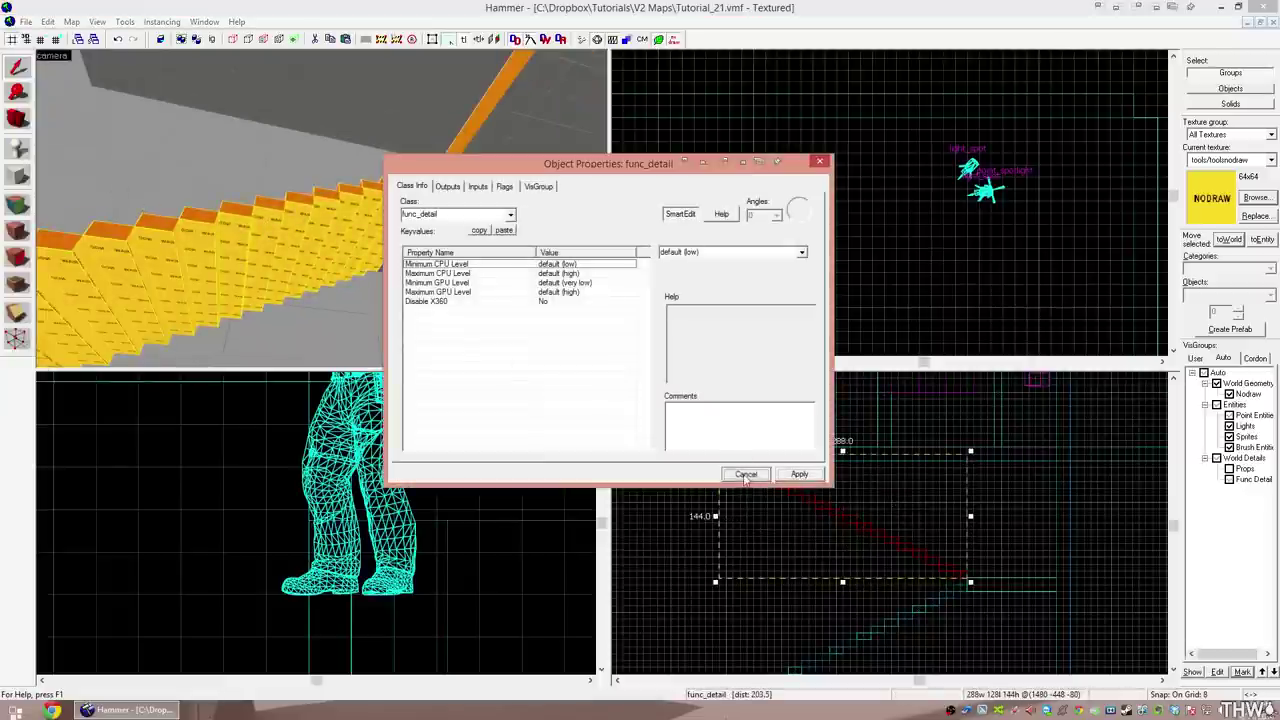
{"action": "left_click", "coordinate": [745, 474]}
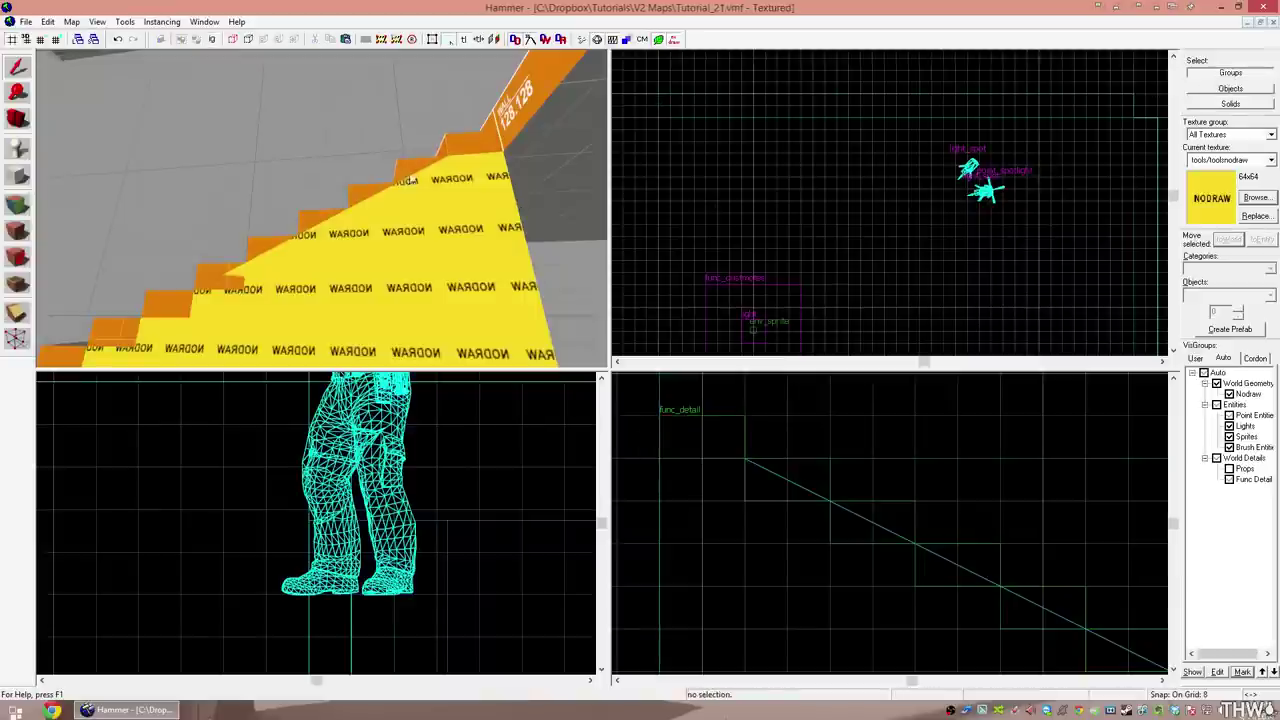
Select the step solids except the top one and clip them along the stair slope, keeping only the upper parts.
{"action": "left_click", "coordinate": [425, 178]}
{"action": "key", "text": "ctrl+w"}
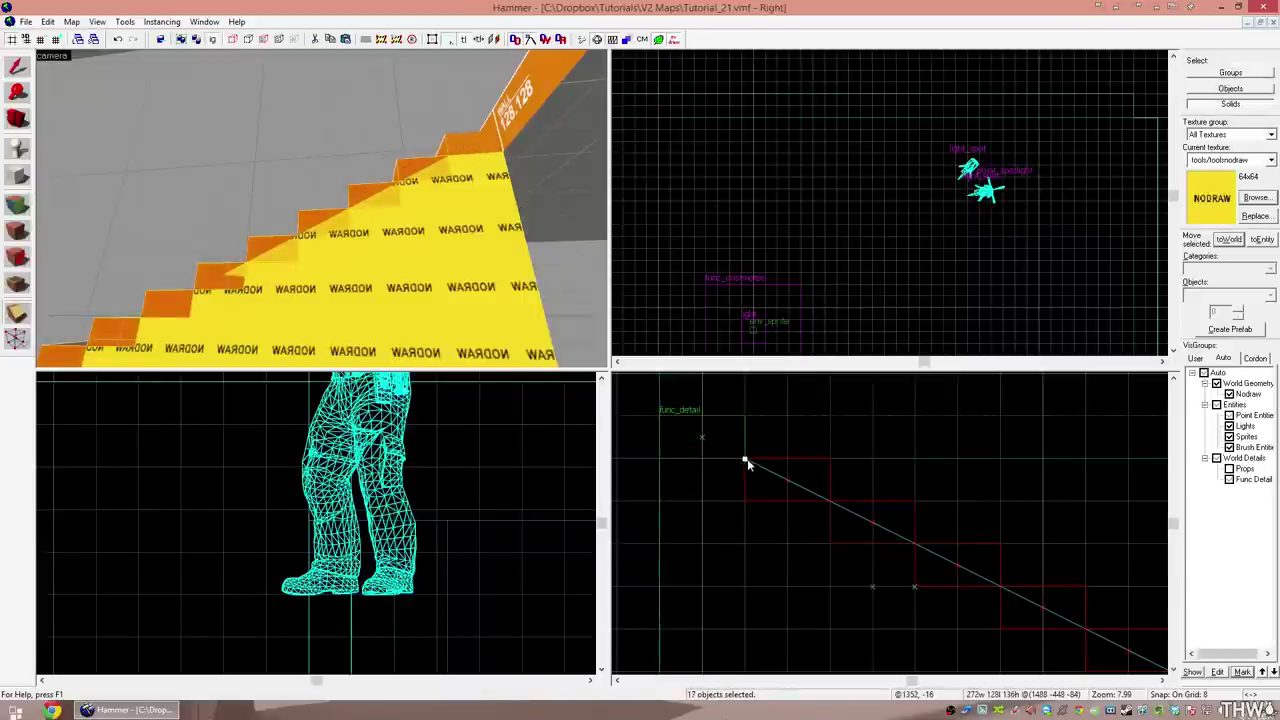
{"action": "scroll", "coordinate": [760, 474], "scroll_direction": "down", "scroll_amount": 5}
{"action": "scroll", "coordinate": [817, 502], "scroll_direction": "up", "scroll_amount": 5}
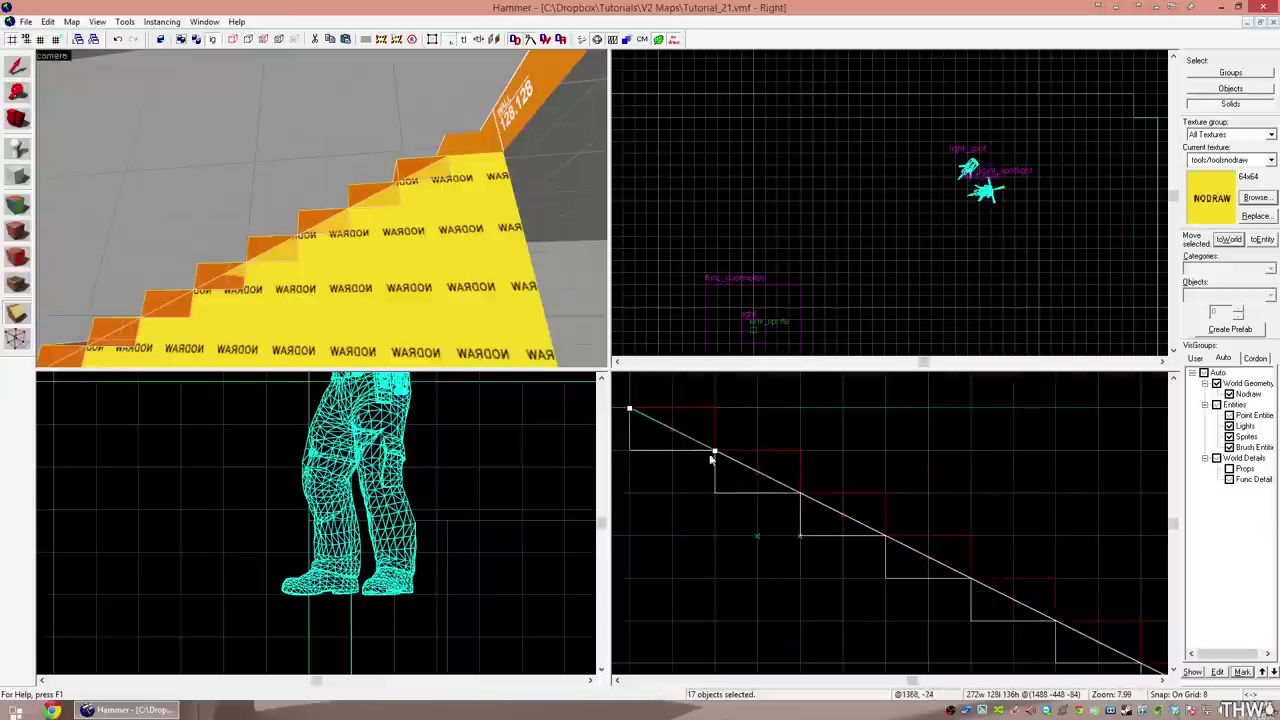
{"action": "scroll", "coordinate": [775, 461], "scroll_direction": "down", "scroll_amount": 5}
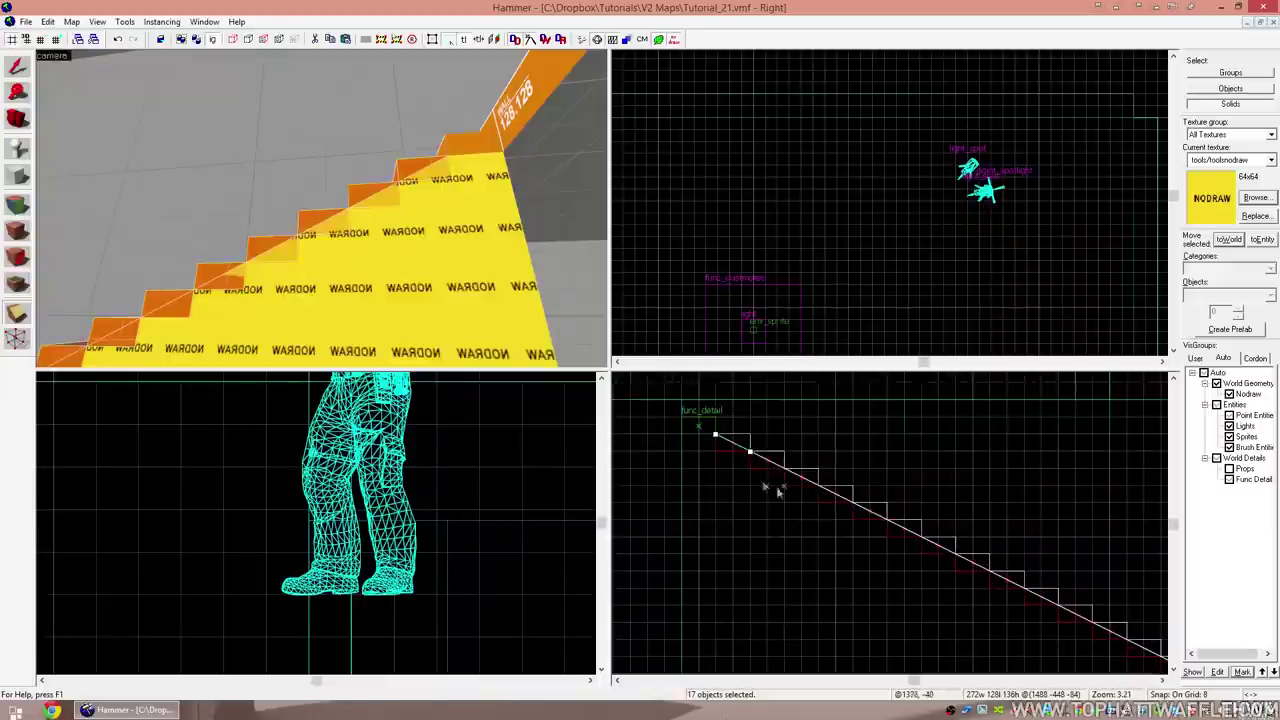
{"action": "key", "text": "Return"}
Return to group selection and hide the nodraw block beneath the upper flight.
{"action": "scroll", "coordinate": [852, 506], "scroll_direction": "up", "scroll_amount": 1}
{"action": "key", "text": "shift+s"}
{"action": "key", "text": "z"}
{"action": "key", "text": "z"}
{"action": "key", "text": "ctrl+w"}
{"action": "left_click", "coordinate": [466, 188]}
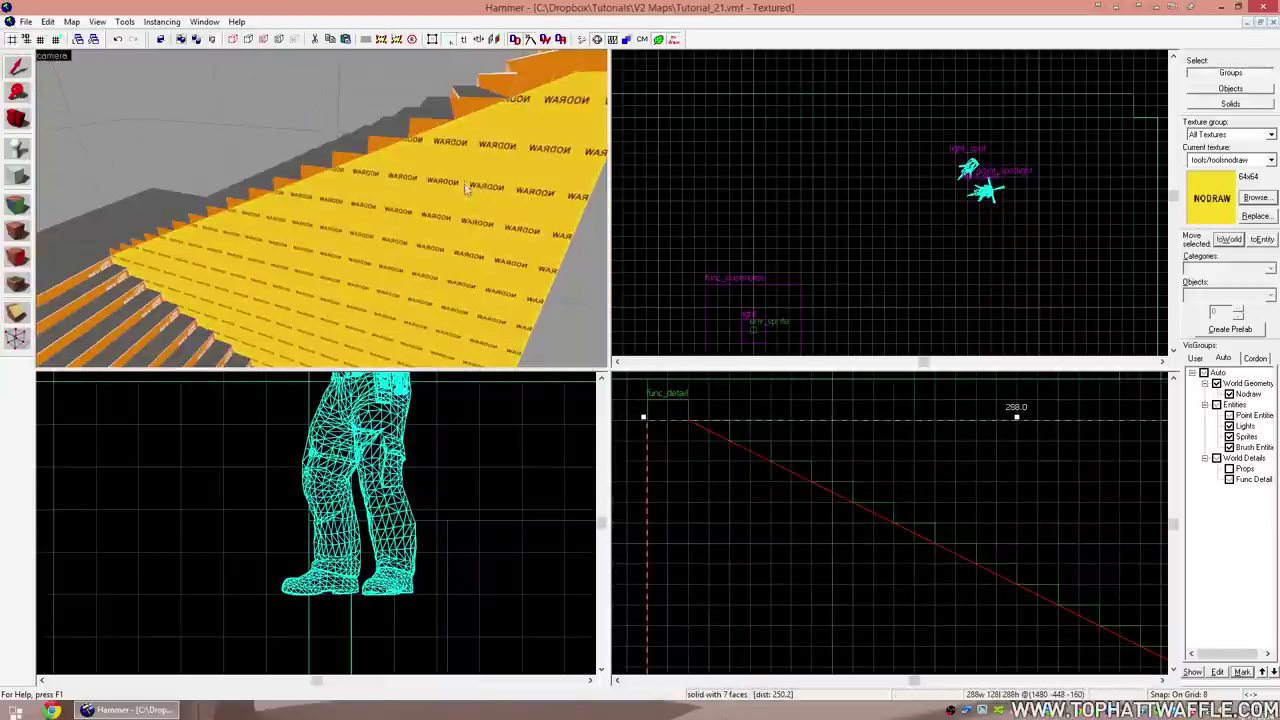
{"action": "key", "text": "Delete"}
{"action": "key", "text": "z"}
{"action": "key", "text": "z"}
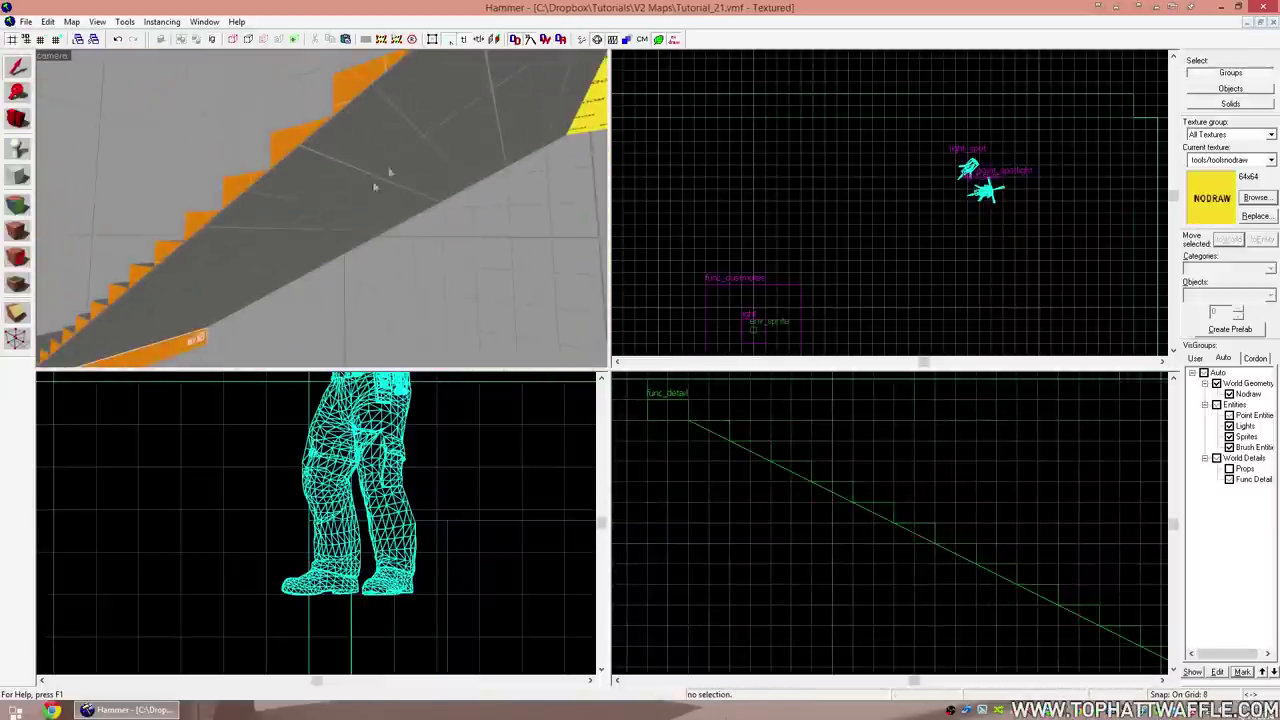
Apply the nodraw texture to the sloped underside of the upper flight's steps and unhide the nodraw block.
{"action": "key", "text": "s"}
{"action": "key", "text": "shift+a"}
{"action": "left_click", "coordinate": [484, 150]}
{"action": "right_click_drag", "start_coordinate": [462, 155], "coordinate": [280, 262]}
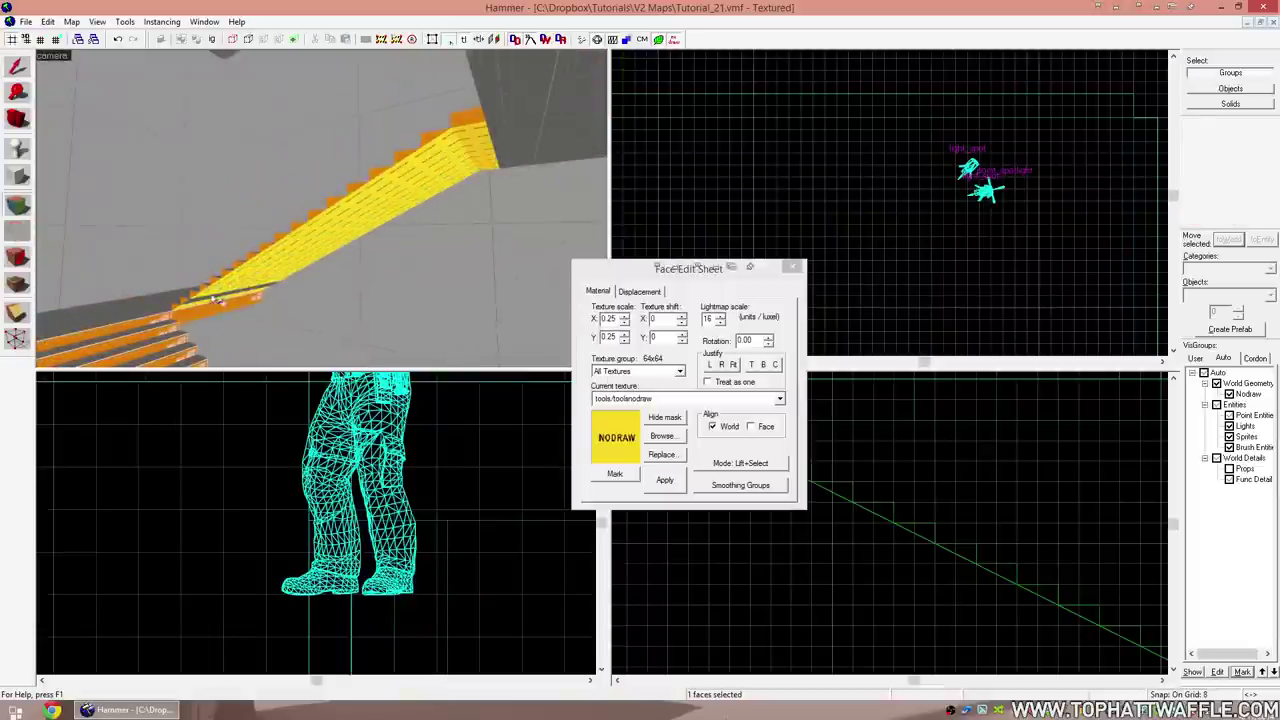
{"action": "right_click", "coordinate": [215, 299]}
{"action": "key", "text": "shift+s"}
{"action": "key", "text": "u"}
{"action": "key", "text": "z"}
{"action": "key", "text": "z"}
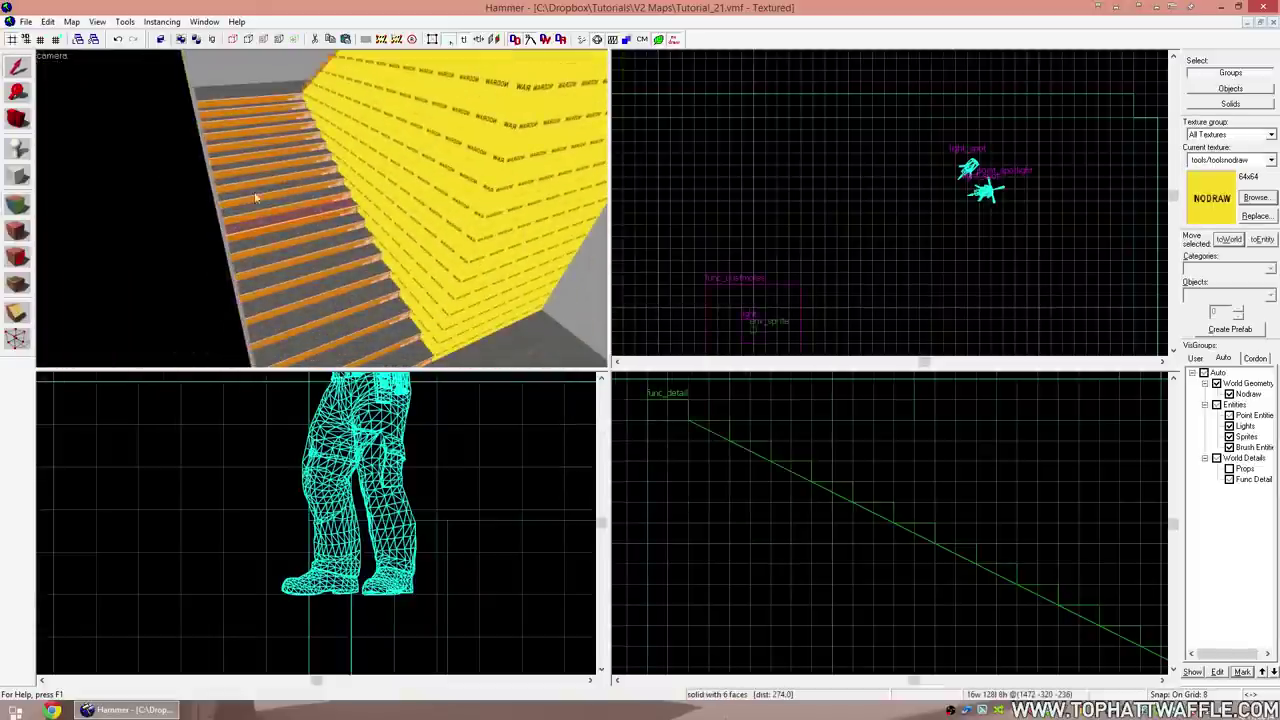
Hide the nodraw block under the upper flight and draw a new nodraw block beneath the lower stair flight.
{"action": "left_click", "coordinate": [456, 178]}
{"action": "key", "text": "h"}
{"action": "key", "text": "z"}
{"action": "key", "text": "w"}
{"action": "key", "text": "z"}
{"action": "left_click", "coordinate": [323, 213]}
{"action": "scroll", "coordinate": [980, 468], "scroll_direction": "down", "scroll_amount": 2}
{"action": "key", "text": "shift+b"}
{"action": "left_click_drag", "start_coordinate": [1134, 480], "coordinate": [630, 620]}
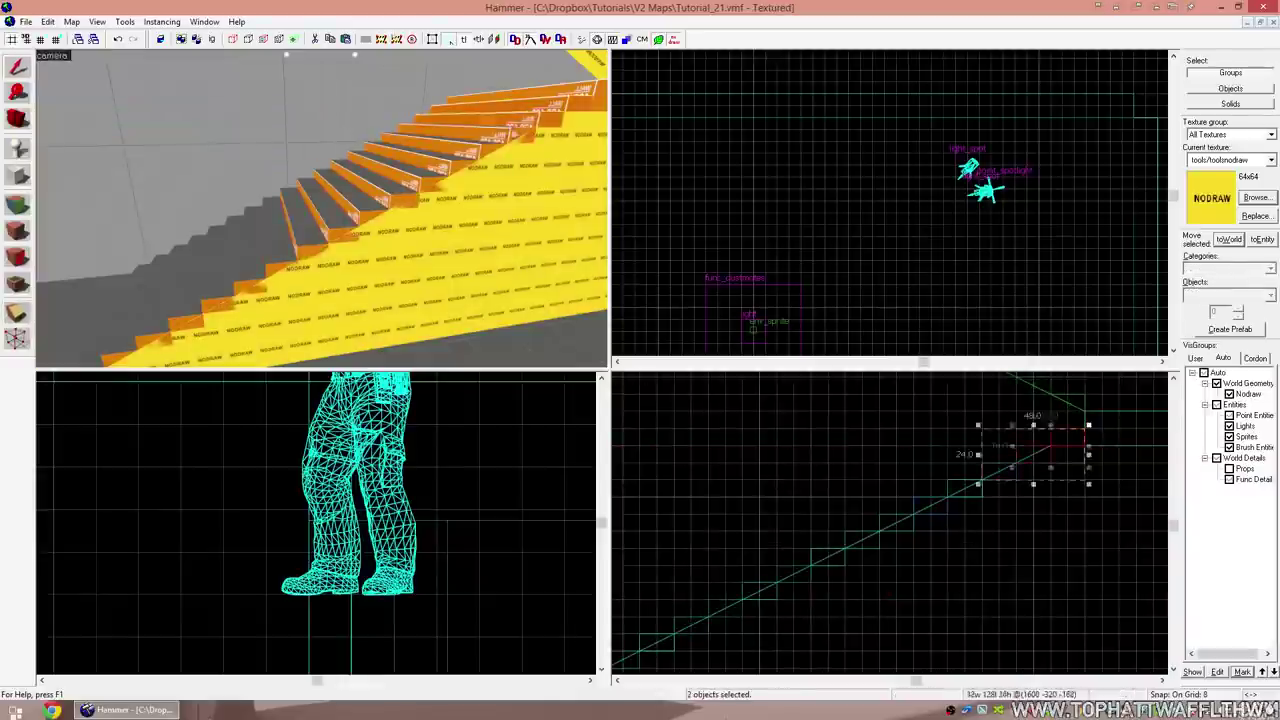
Select all the steps of the lower stair flight and tie them to a func_detail entity.
{"action": "left_click", "coordinate": [417, 175], "text": "ctrl"}
{"action": "left_click", "coordinate": [386, 194], "text": "ctrl"}
{"action": "left_click", "coordinate": [354, 214], "text": "ctrl"}
{"action": "left_click", "coordinate": [322, 232], "text": "ctrl"}
{"action": "left_click", "coordinate": [292, 254], "text": "ctrl"}
{"action": "left_click", "coordinate": [184, 324], "text": "ctrl"}
{"action": "key", "text": "z"}
{"action": "key", "text": "z"}
{"action": "left_click", "coordinate": [328, 340], "text": "ctrl"}
{"action": "left_click", "coordinate": [290, 335], "text": "ctrl"}
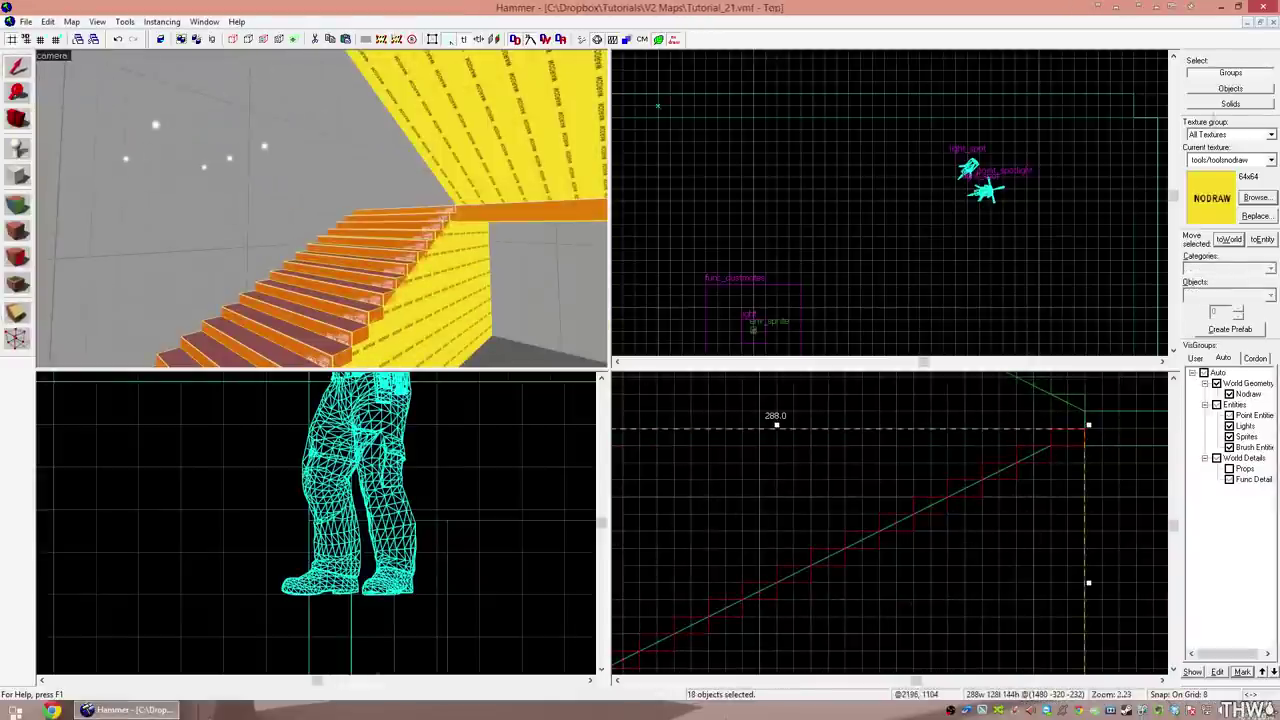
{"action": "key", "text": "ctrl+t"}
{"action": "left_click", "coordinate": [829, 157]}
Clip the lower flight's individual step solids along the stair slope, keeping the upper parts, and return to group selection.
{"action": "left_click", "coordinate": [1220, 104]}
{"action": "key", "text": "shift+x"}
{"action": "left_click_drag", "start_coordinate": [1050, 445], "coordinate": [1016, 462]}
{"action": "key", "text": "Return"}
{"action": "key", "text": "shift+s"}
{"action": "left_click", "coordinate": [1194, 76]}
Cut the lower nodraw block off at the landing's edge and stretch the landing brush down to a height of 152 units.
{"action": "key", "text": "z"}
{"action": "key", "text": "z"}
{"action": "left_click", "coordinate": [271, 243]}
{"action": "scroll", "coordinate": [886, 440], "scroll_direction": "down", "scroll_amount": 7}
{"action": "scroll", "coordinate": [850, 200], "scroll_direction": "down", "scroll_amount": 5}
{"action": "key", "text": "z"}
{"action": "scroll", "coordinate": [788, 150], "scroll_direction": "up", "scroll_amount": 4}
{"action": "key", "text": "z"}
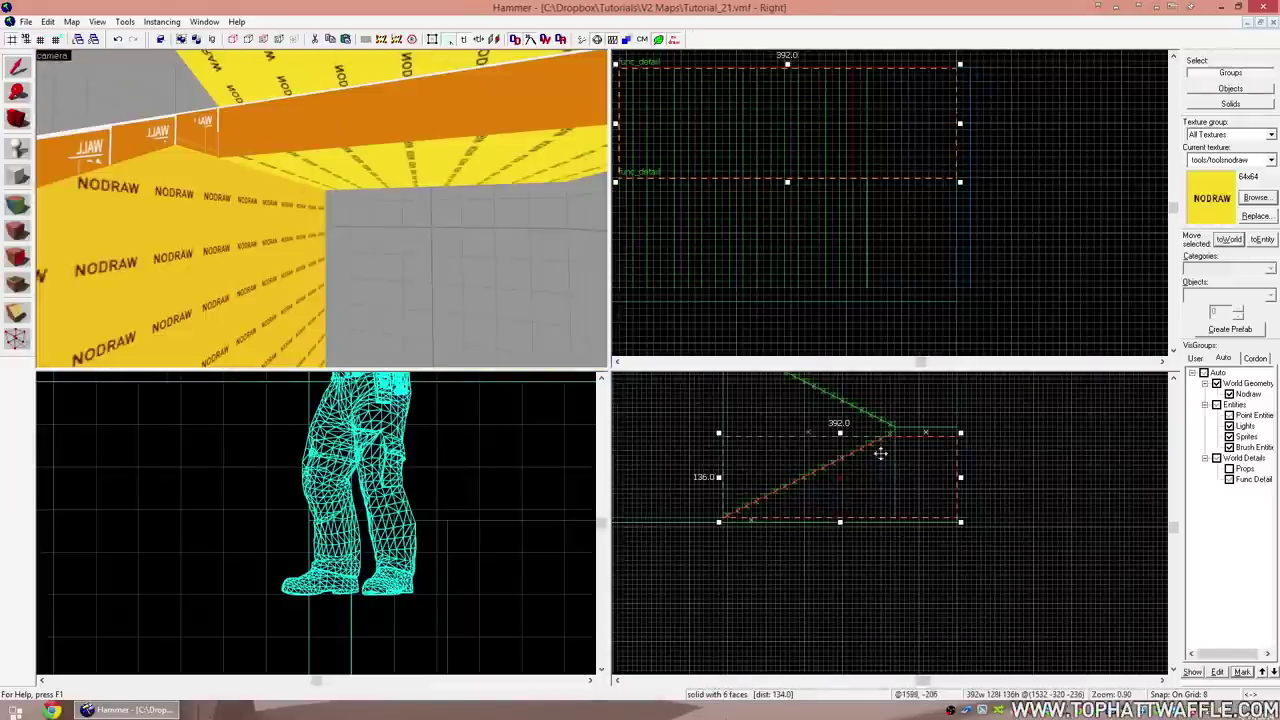
{"action": "scroll", "coordinate": [878, 462], "scroll_direction": "up", "scroll_amount": 5}
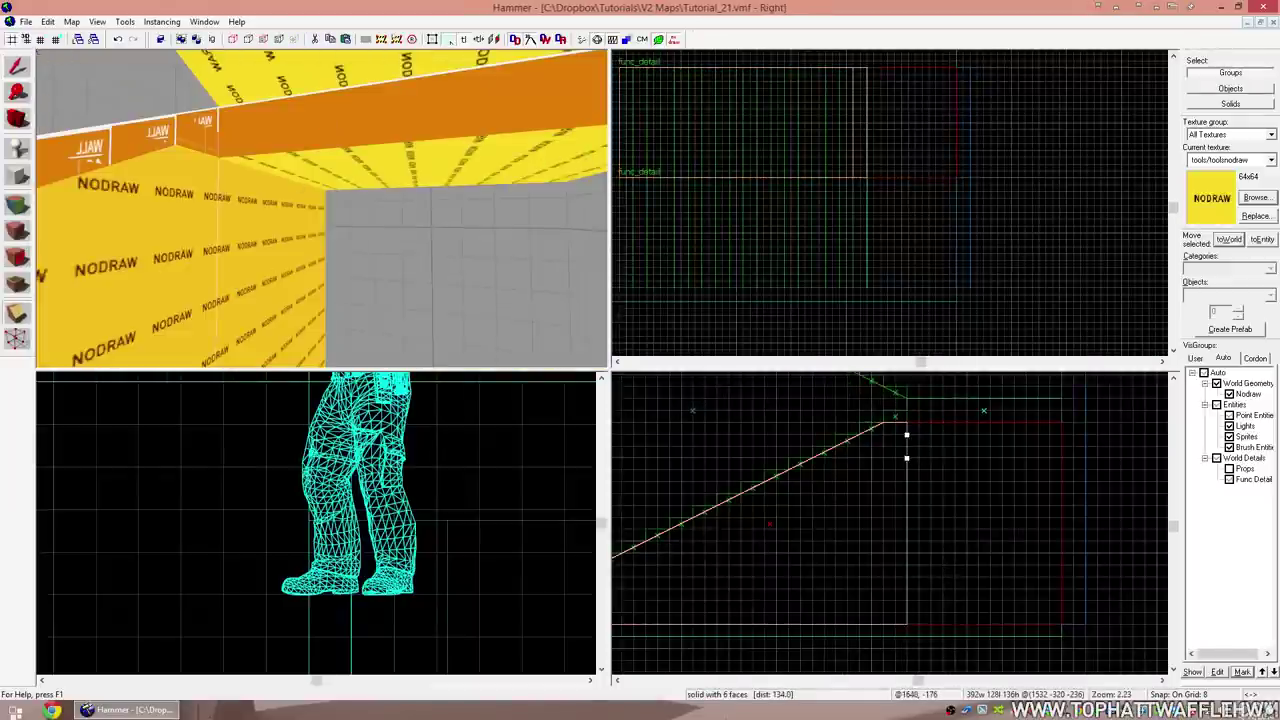
{"action": "key", "text": "Delete"}
{"action": "left_click", "coordinate": [393, 150]}
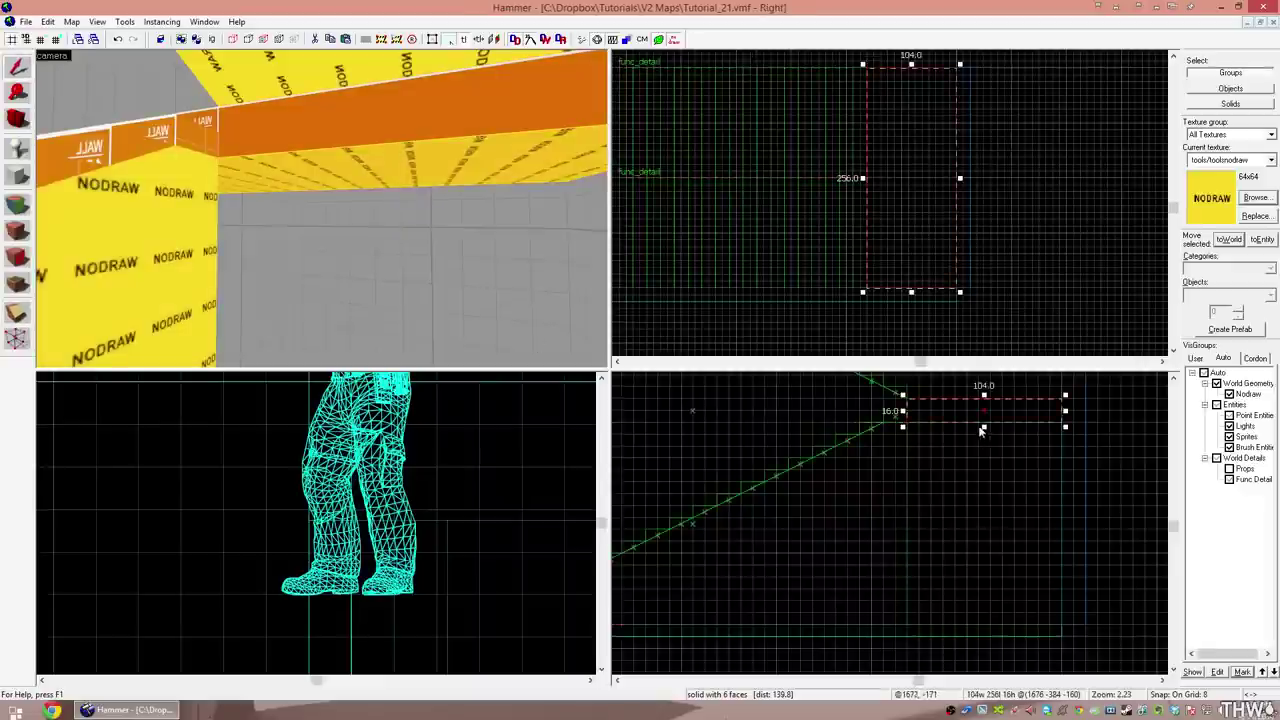
{"action": "left_click_drag", "start_coordinate": [984, 427], "coordinate": [984, 628]}
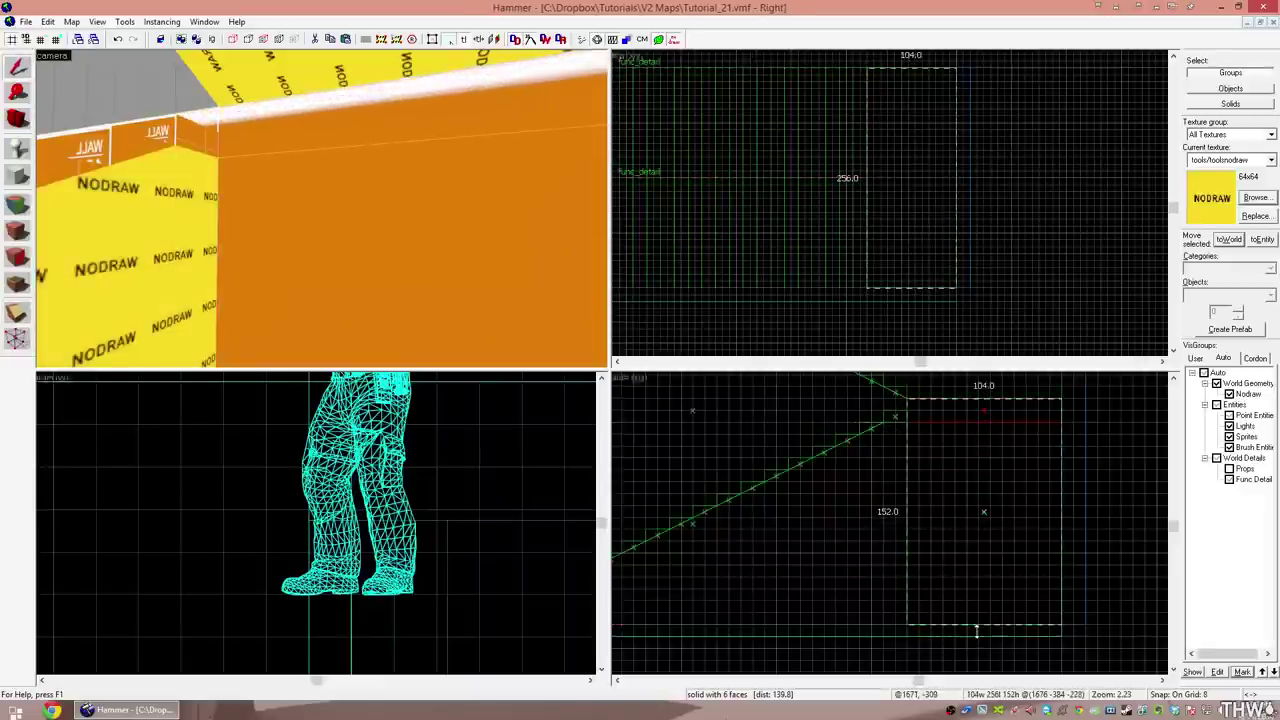
Lift the dev/graygrid texture from the nearby wall and apply it to the exposed nodraw end and side faces beneath the stairs.
{"action": "key", "text": "shift+a"}
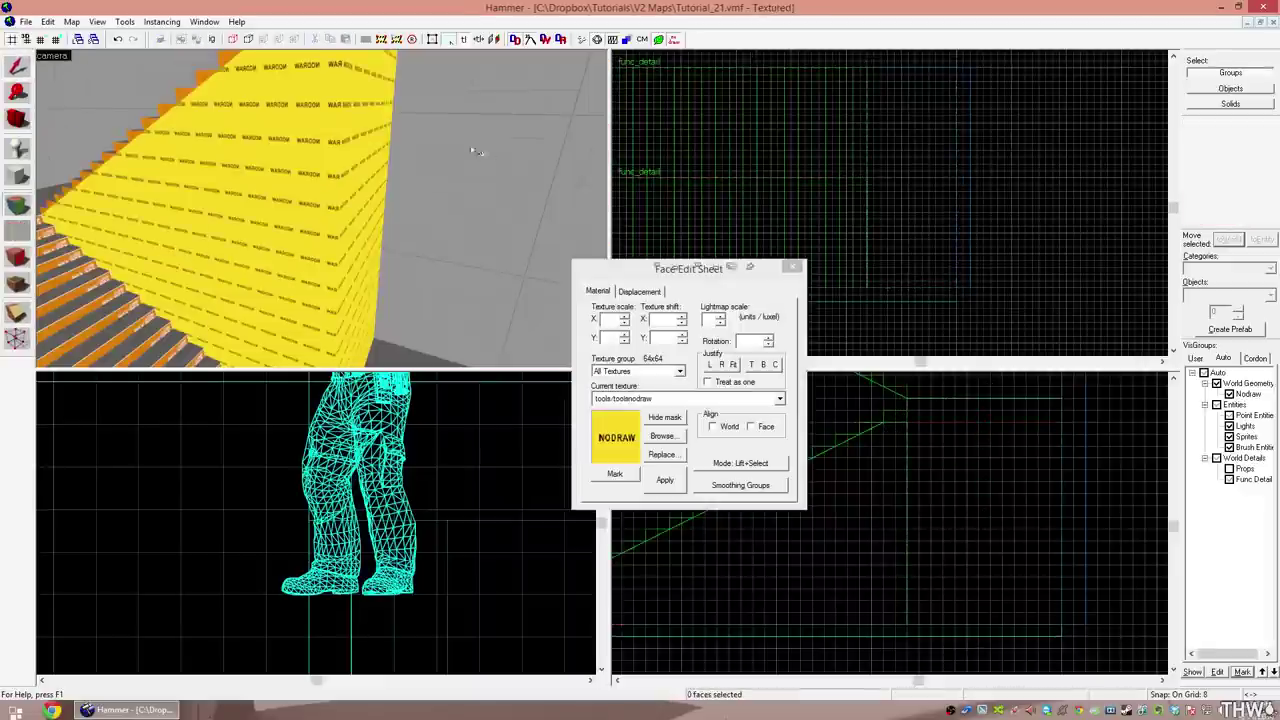
{"action": "left_click", "coordinate": [368, 155]}
{"action": "left_click", "coordinate": [440, 151]}
{"action": "right_click", "coordinate": [365, 166]}
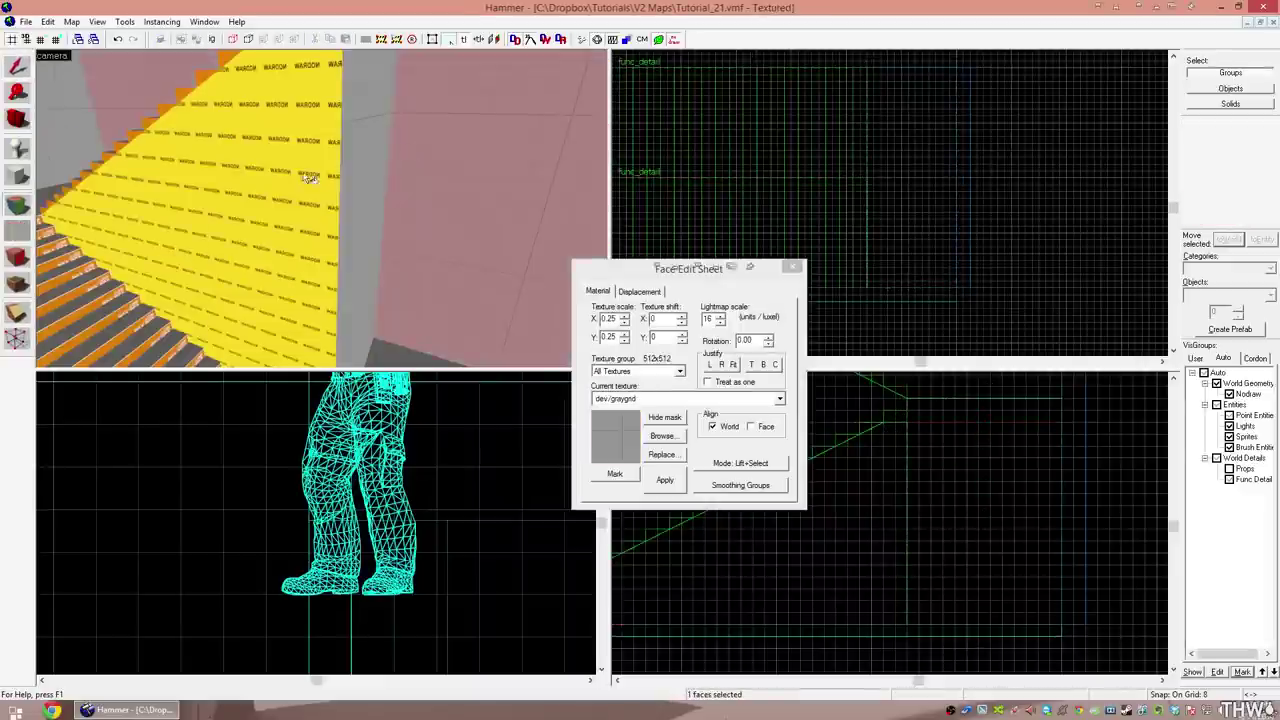
{"action": "right_click", "coordinate": [310, 179]}
{"action": "key", "text": "shift+s"}
Hide the func_detail brushes, examine the remaining world geometry throughout the map, and show all world details again.
{"action": "key", "text": "z"}
{"action": "key", "text": "s"}
{"action": "key", "text": "z"}
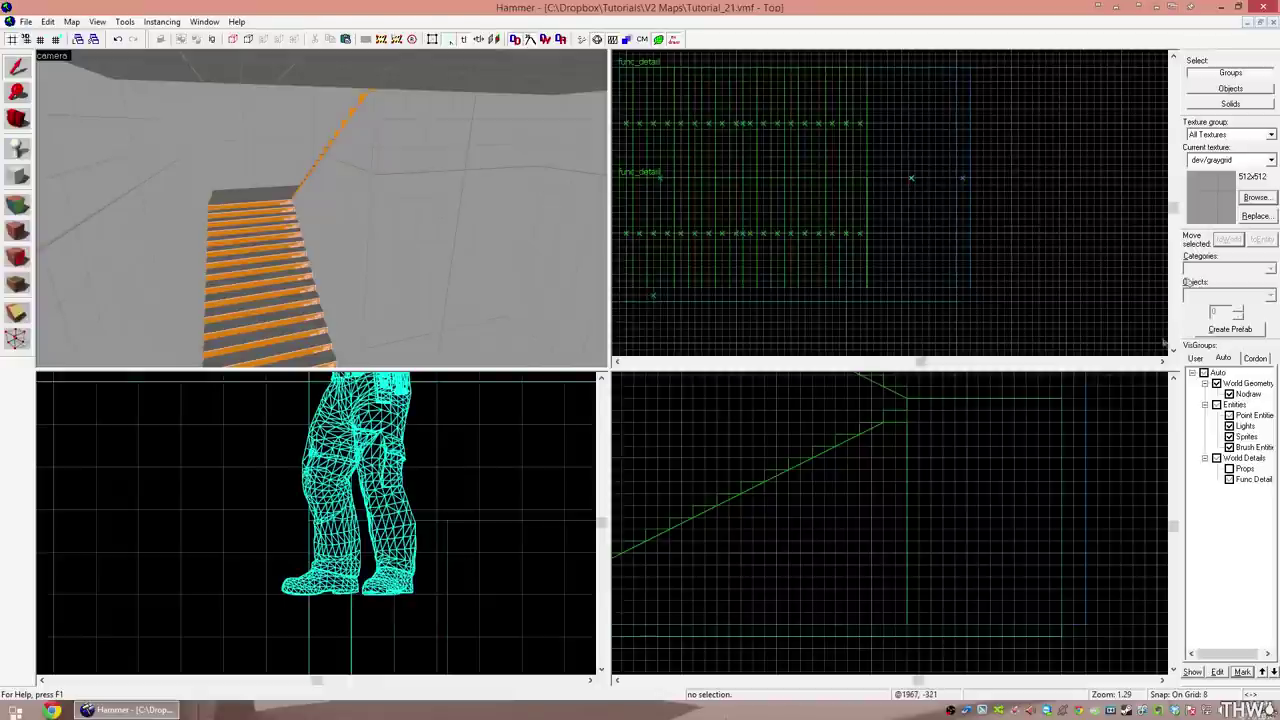
{"action": "left_click", "coordinate": [1229, 480]}
{"action": "key", "text": "z"}
{"action": "key", "text": "w"}
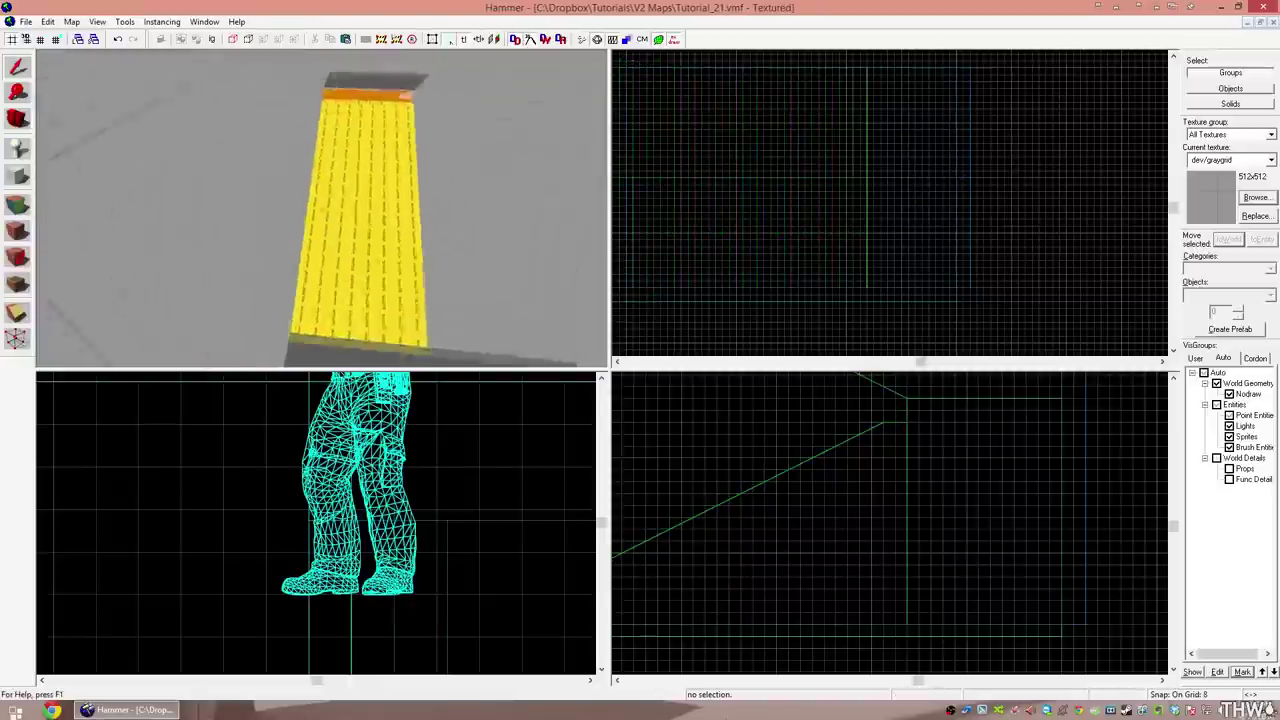
{"action": "key", "text": "w"}
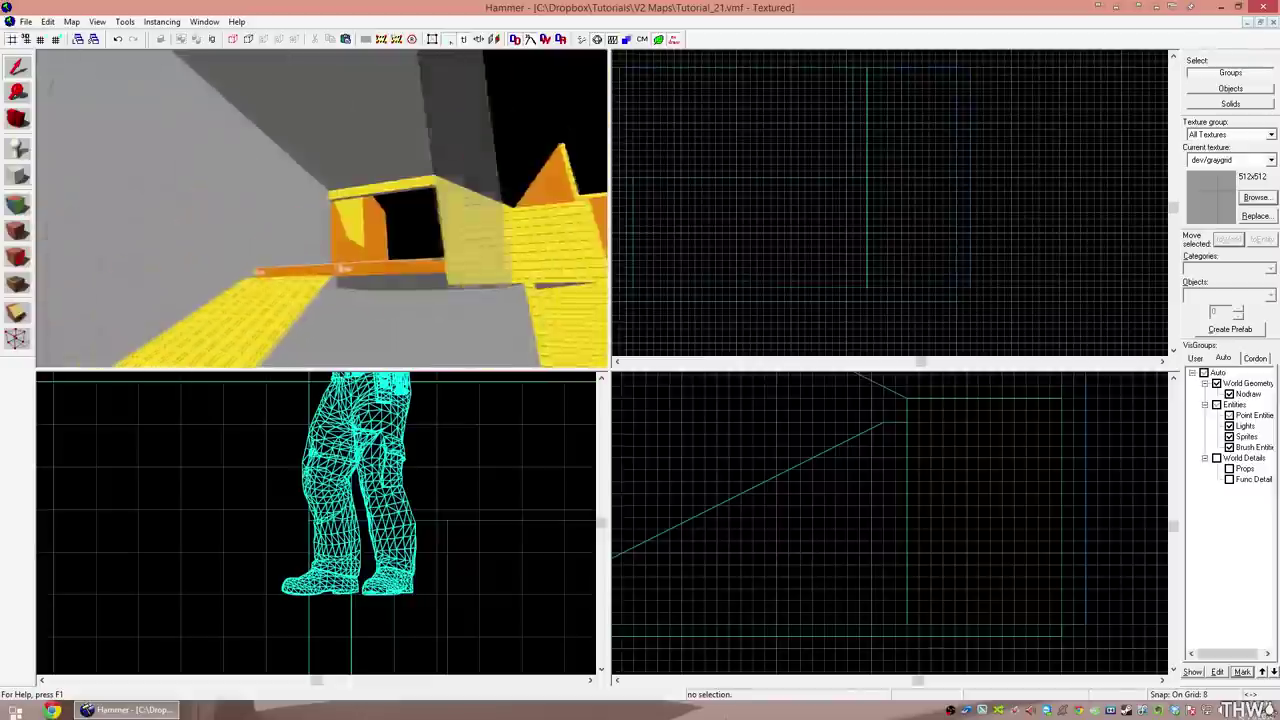
{"action": "key", "text": "w"}
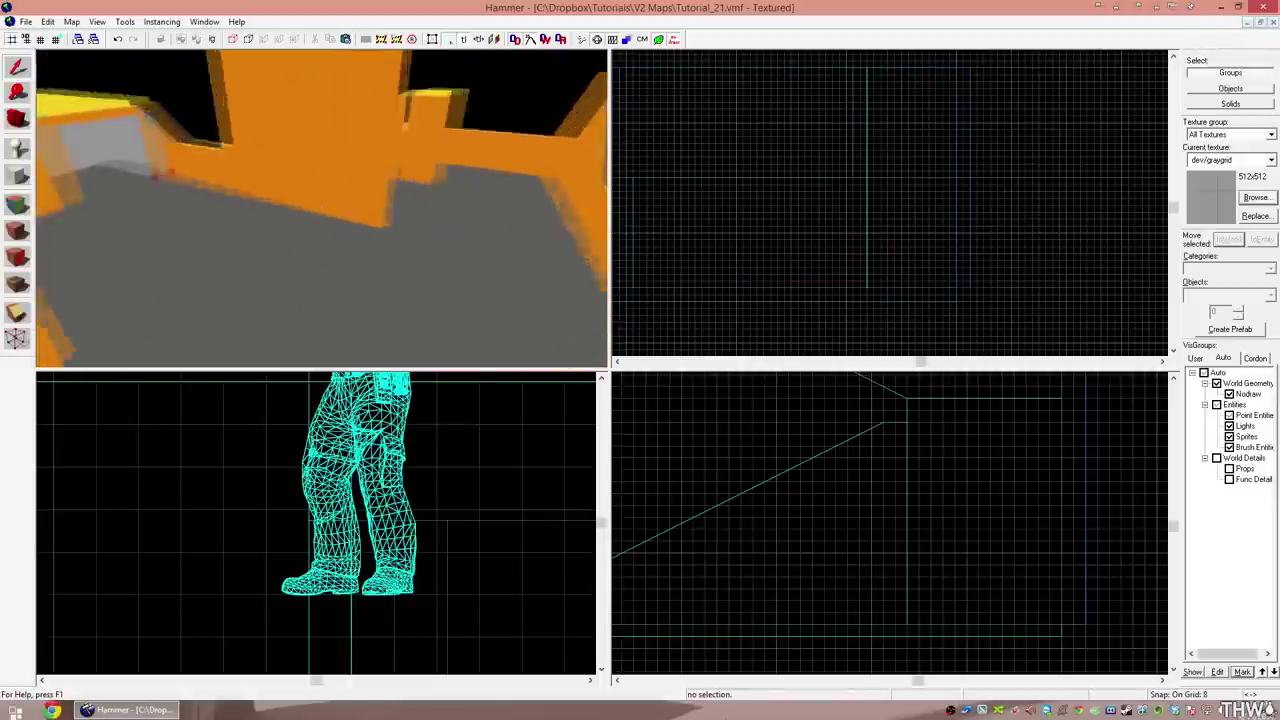
{"action": "key", "text": "z"}
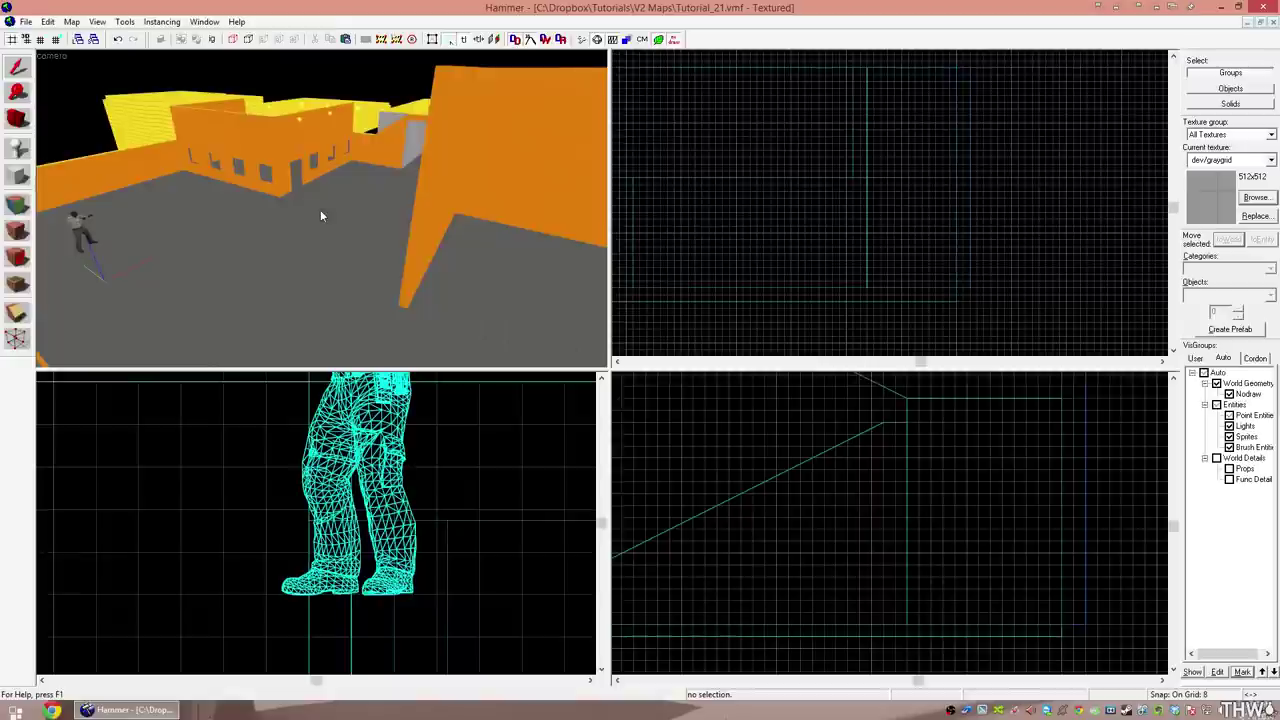
{"action": "key", "text": "w"}
{"action": "key", "text": "z"}
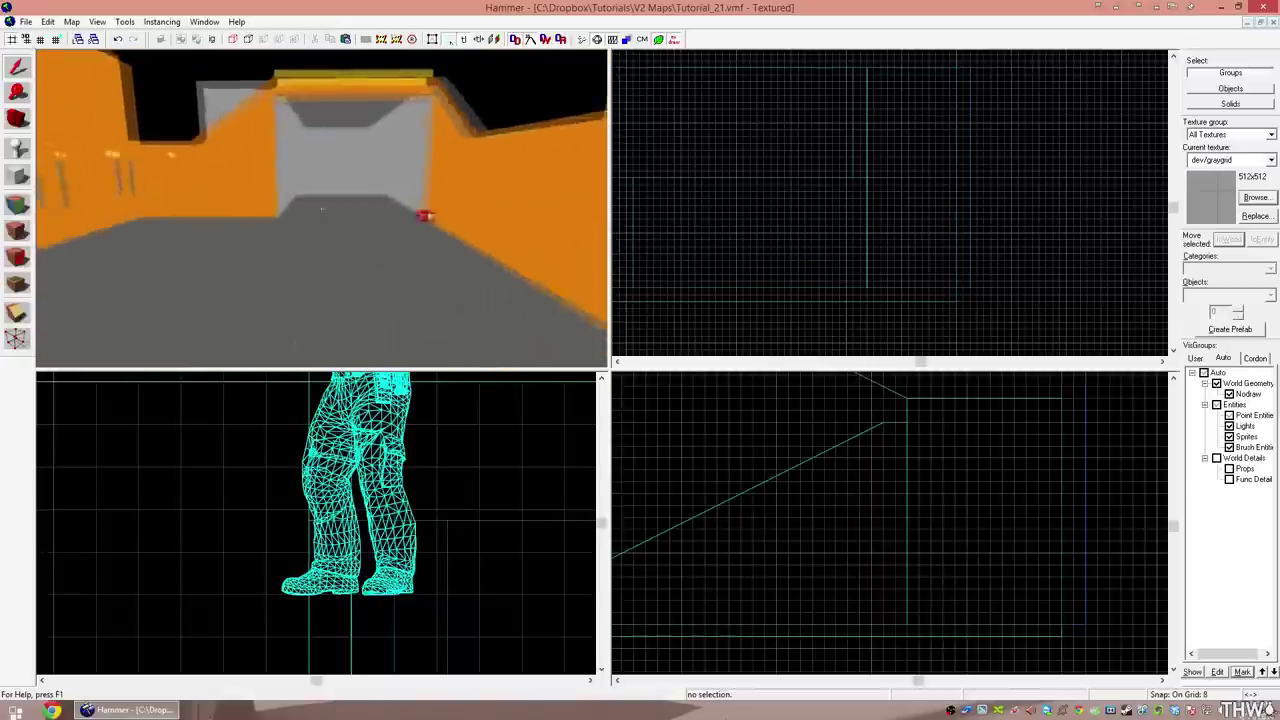
{"action": "key", "text": "w"}
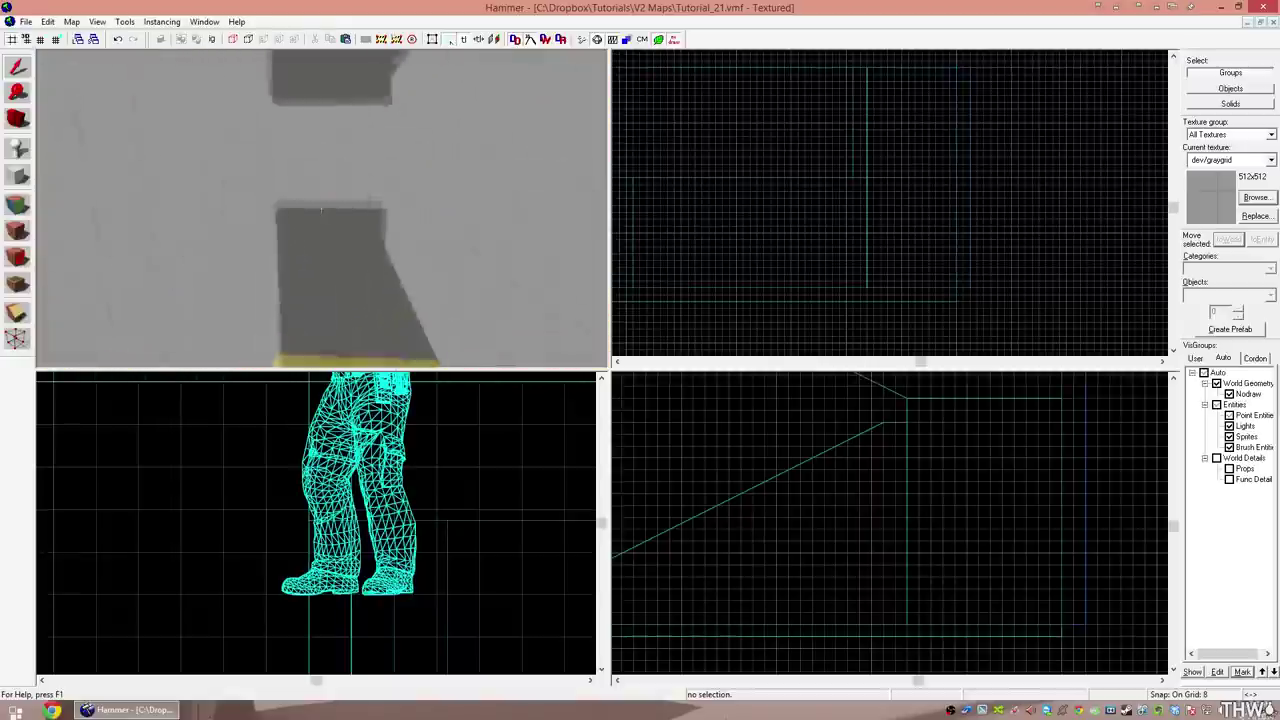
{"action": "key", "text": "z"}
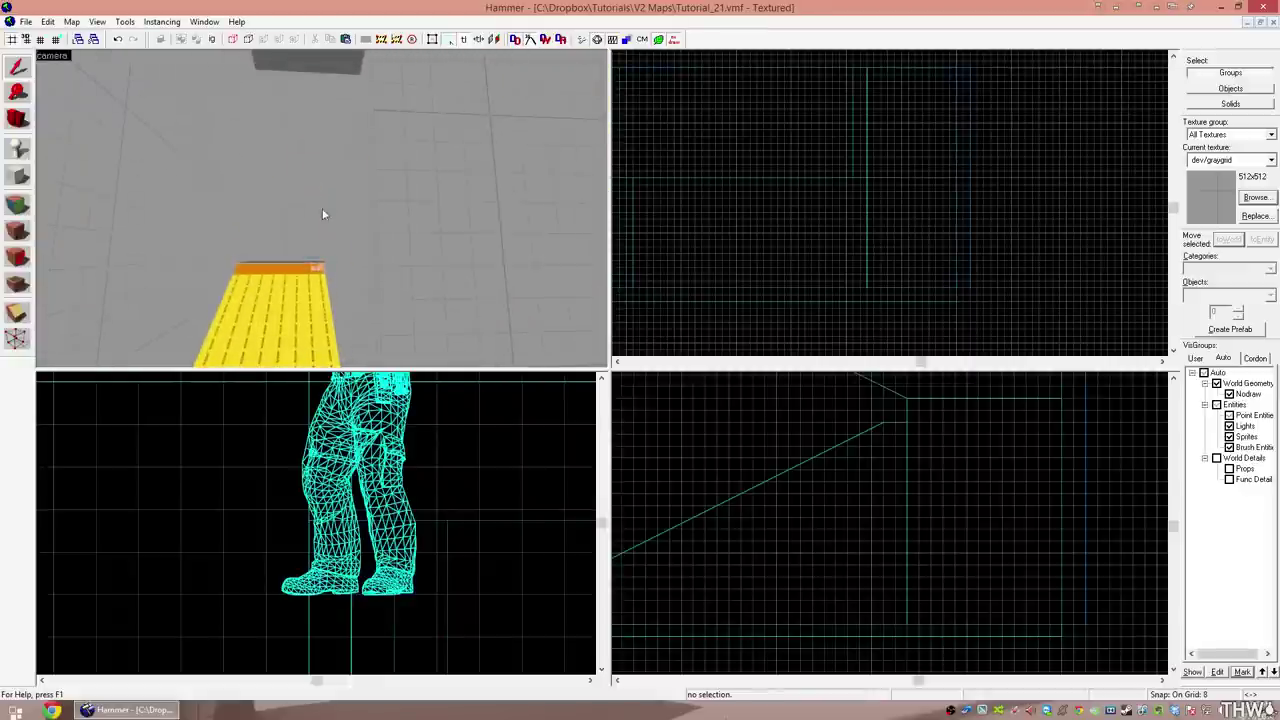
{"action": "key", "text": "z"}
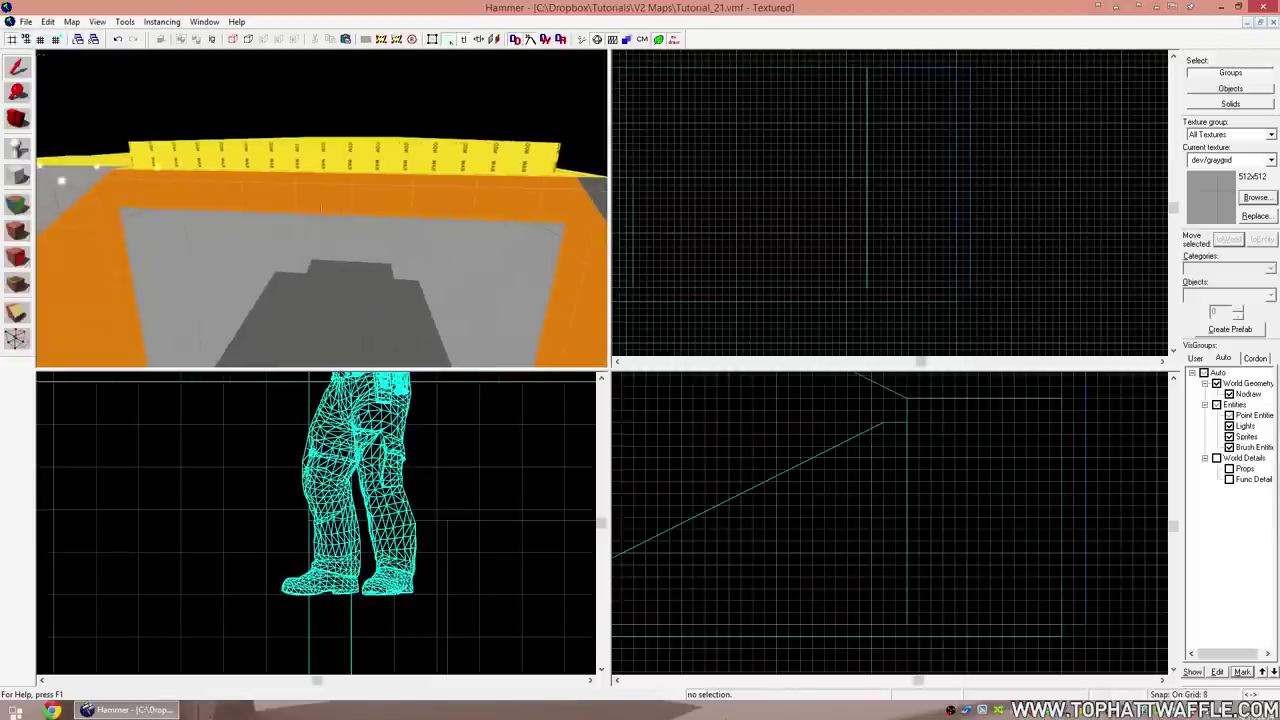
{"action": "key", "text": "z"}
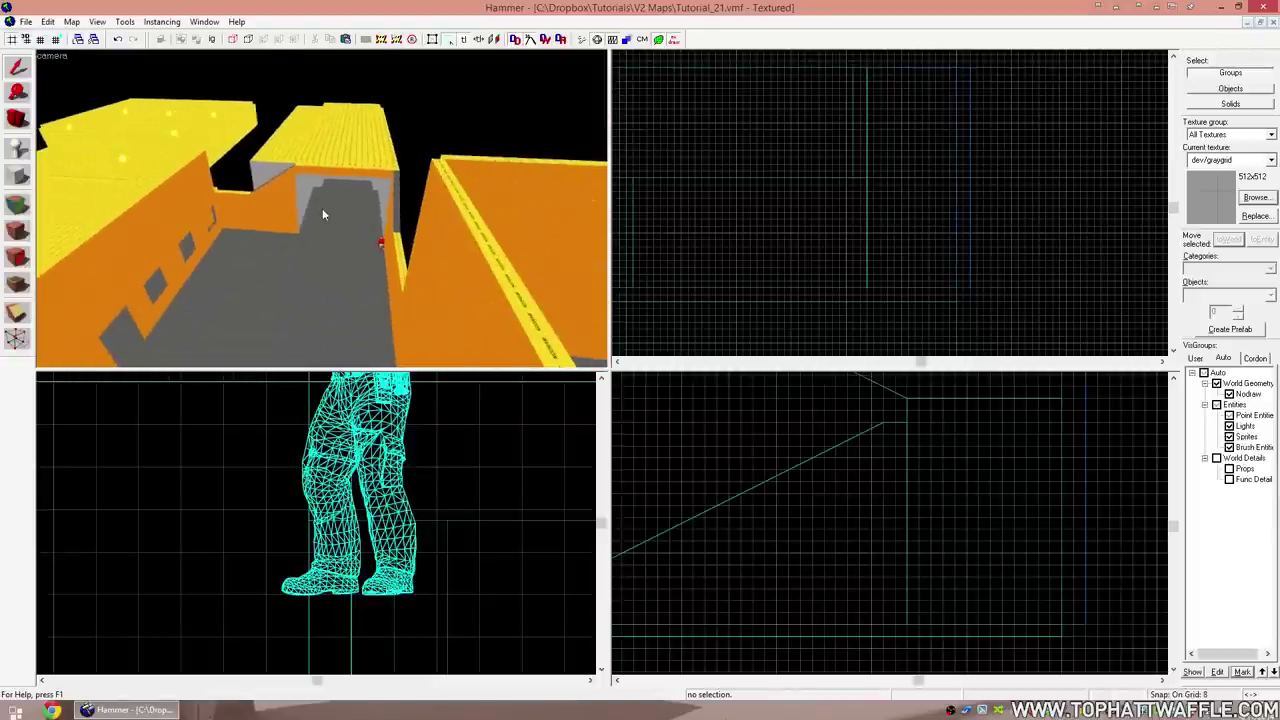
{"action": "left_click", "coordinate": [1216, 459]}
Pick the tools/toolsskybox texture and create a block about 2816 by 2368 units in plan that encloses the whole map.
{"action": "key", "text": "z"}
{"action": "left_click", "coordinate": [1256, 199]}
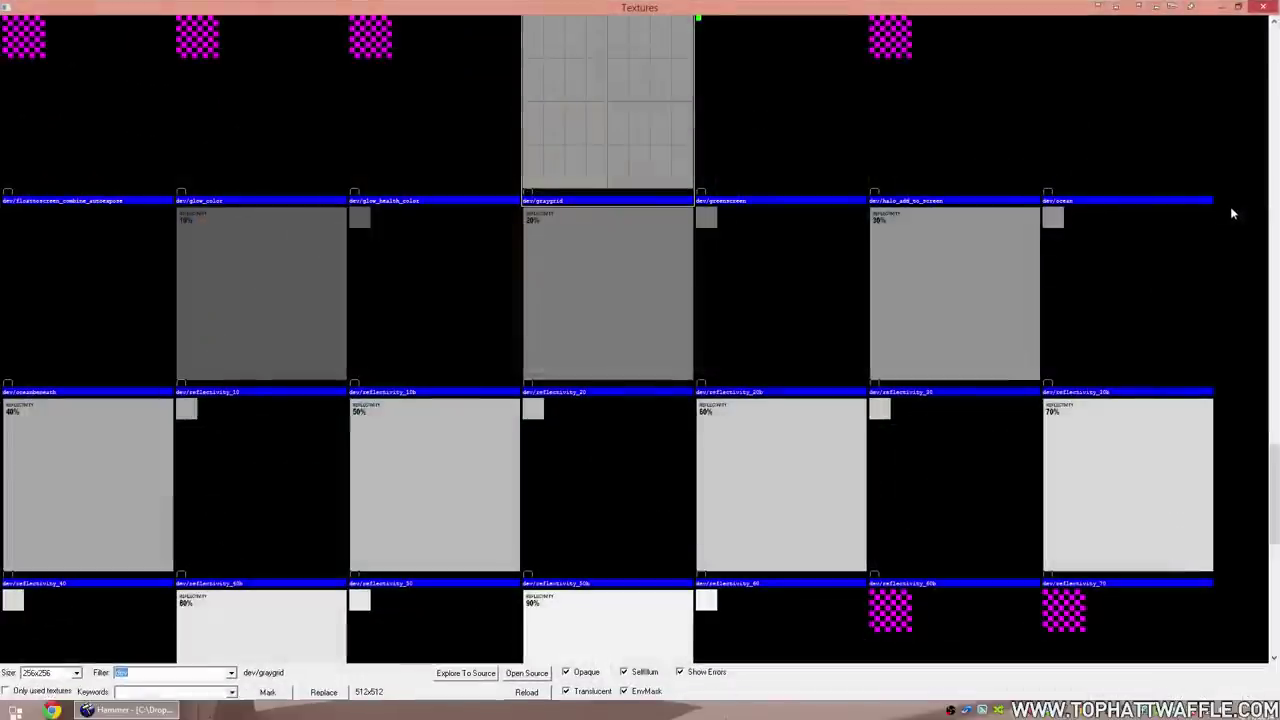
{"action": "key", "text": "Escape"}
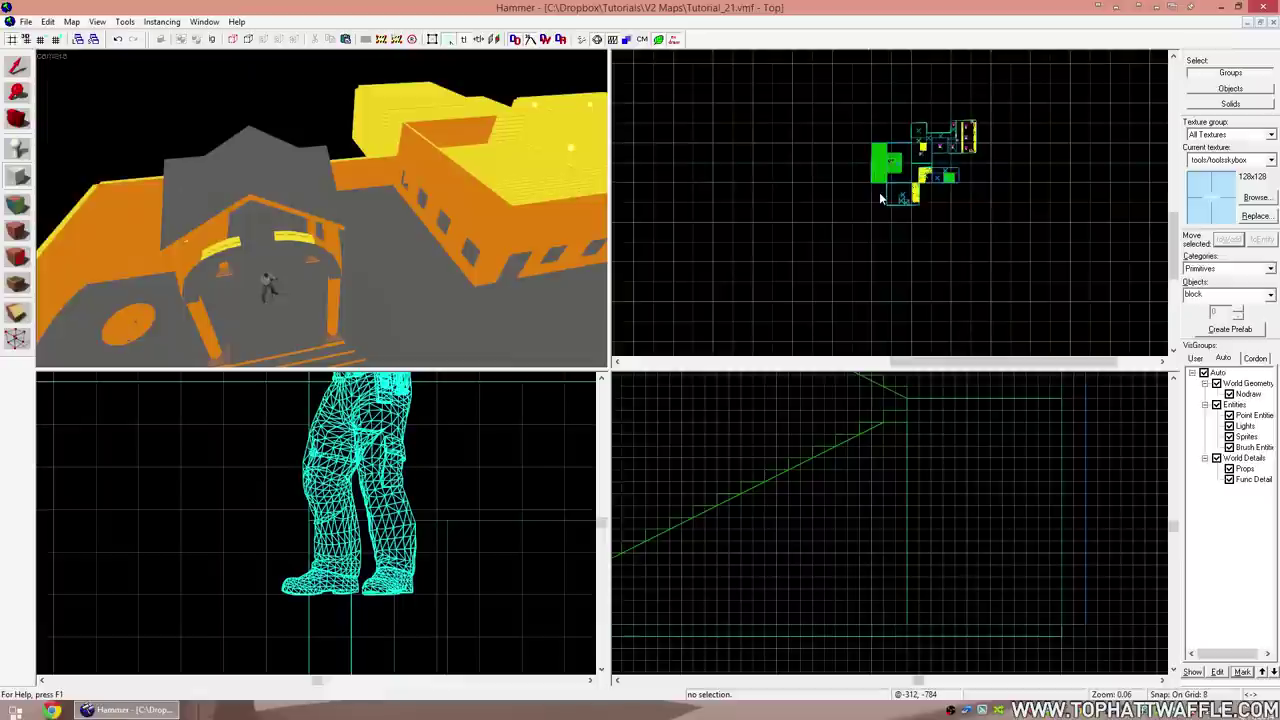
{"action": "scroll", "coordinate": [890, 207], "scroll_direction": "up", "scroll_amount": 15}
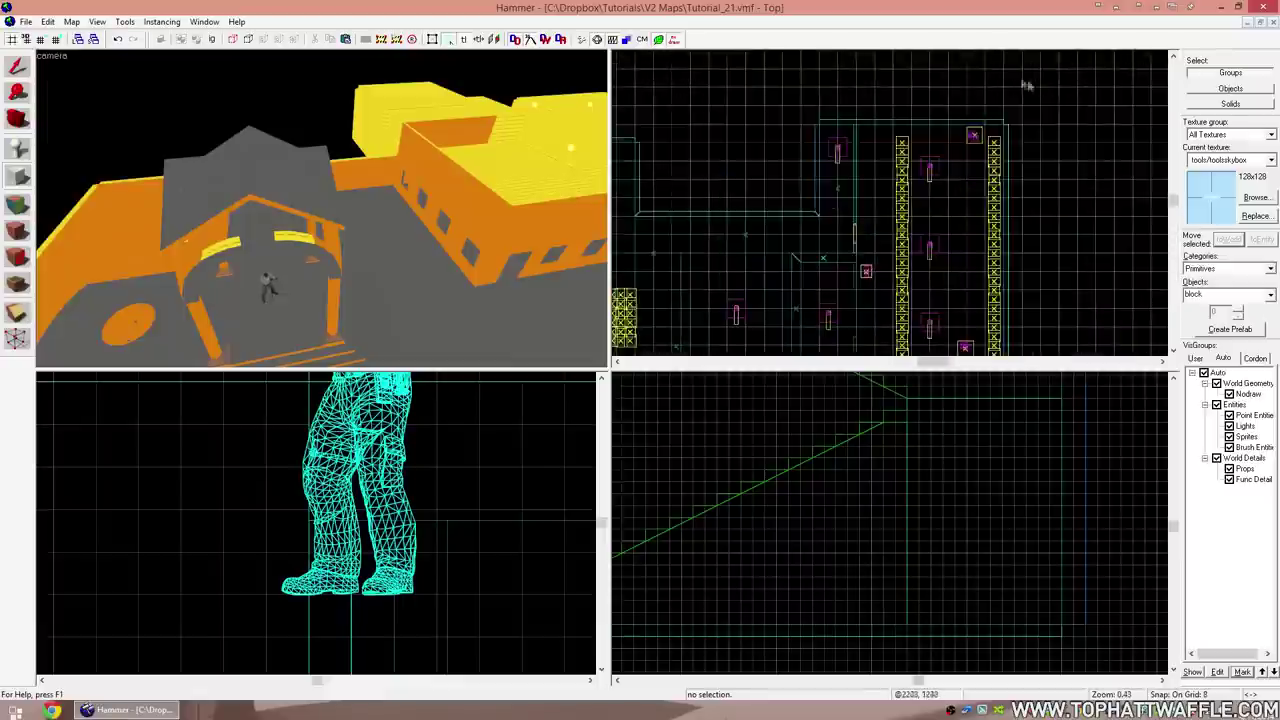
{"action": "scroll", "coordinate": [972, 124], "scroll_direction": "down", "scroll_amount": 12}
{"action": "scroll", "coordinate": [839, 246], "scroll_direction": "up", "scroll_amount": 8}
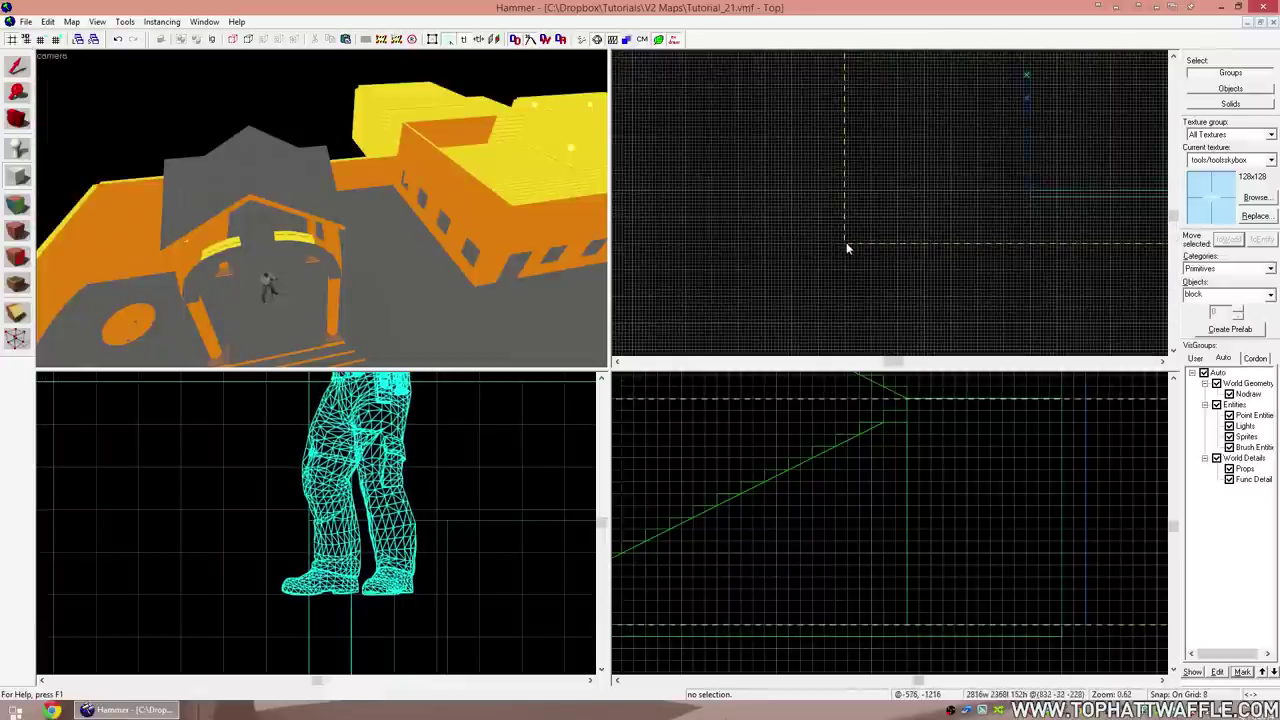
{"action": "scroll", "coordinate": [787, 437], "scroll_direction": "down", "scroll_amount": 8}
{"action": "left_click", "coordinate": [216, 192]}
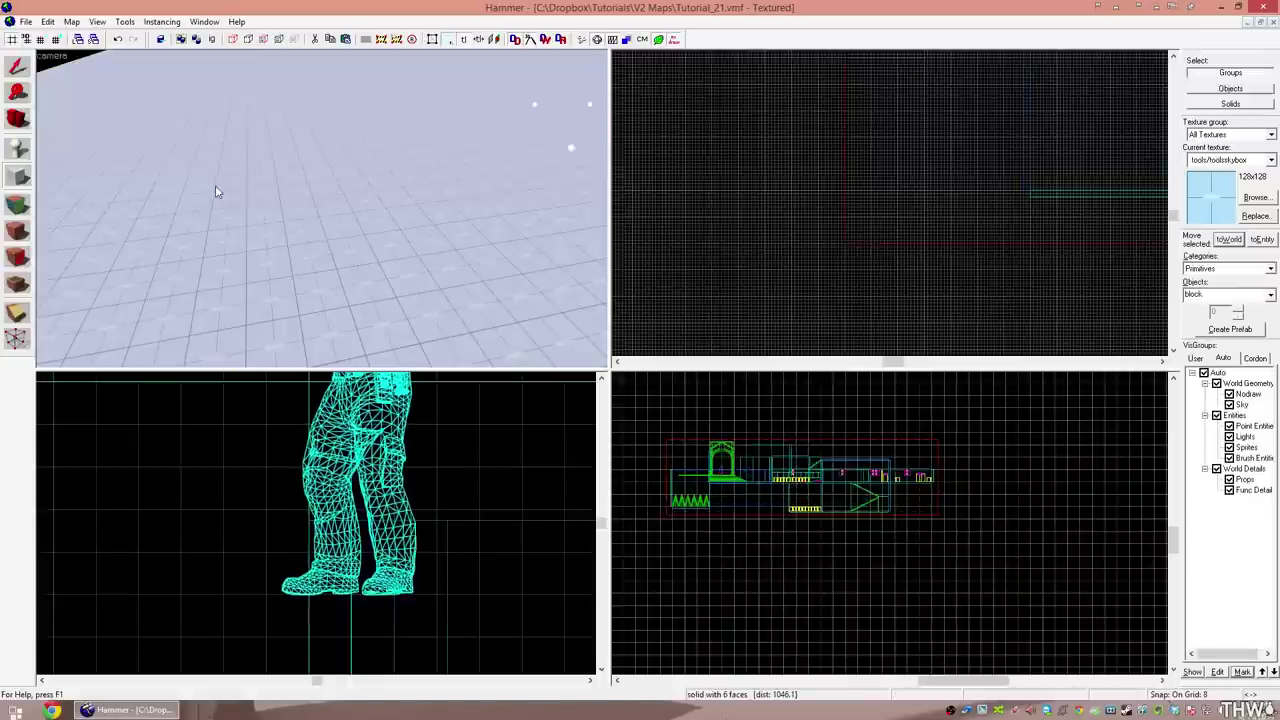
Hollow out the skybox block so it forms a shell around the map.
{"action": "left_click", "coordinate": [97, 21]}
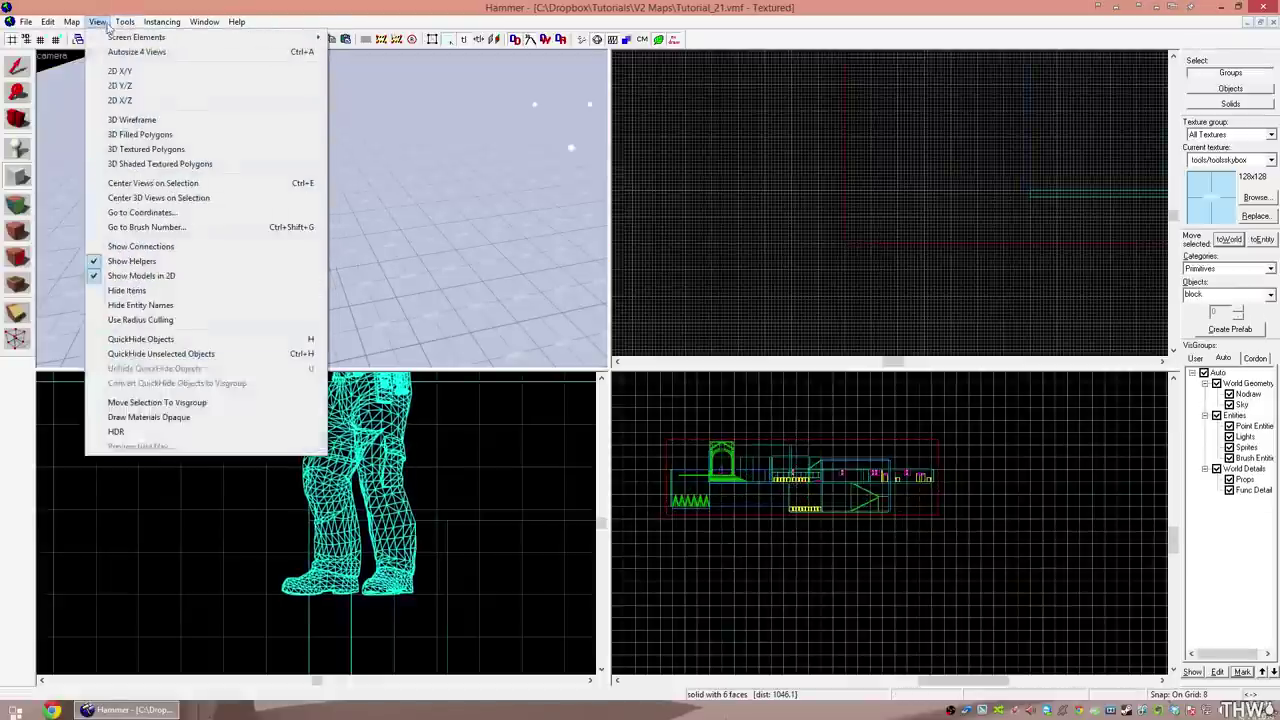
{"action": "mouse_move", "coordinate": [125, 21]}
{"action": "left_click", "coordinate": [150, 52]}
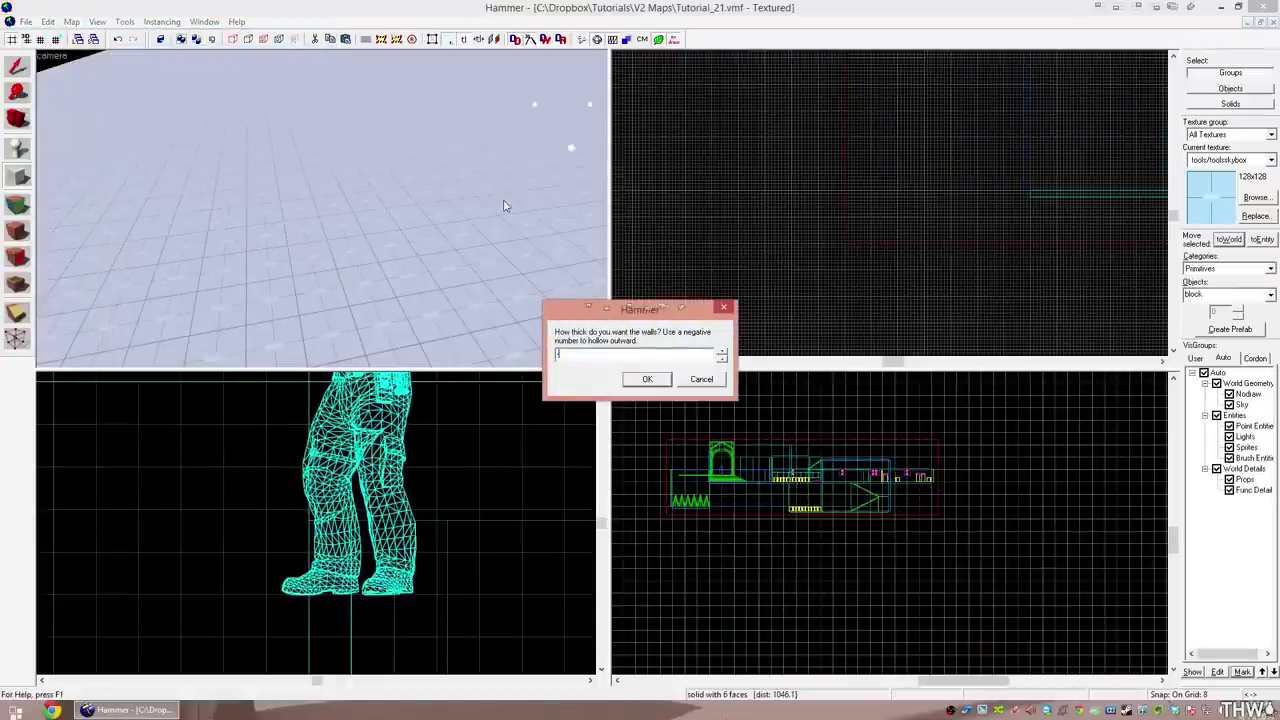
{"action": "key", "text": "Return"}
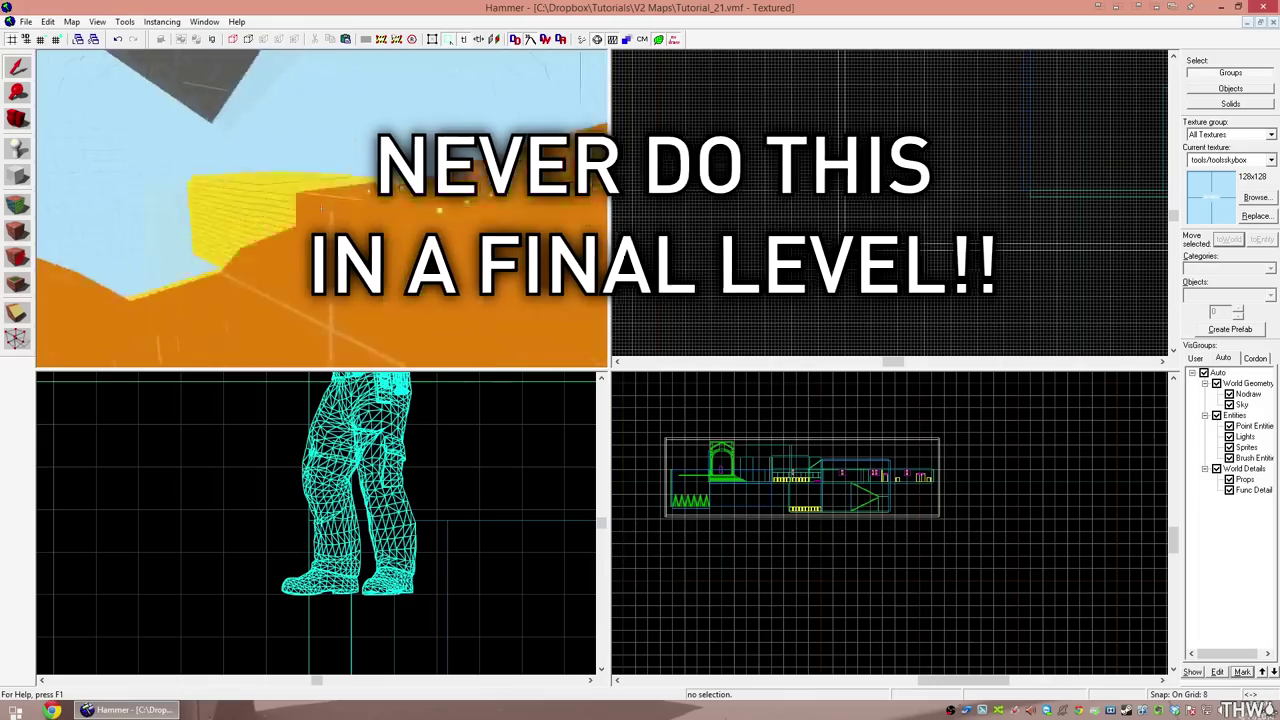
Examine the map's buildings and open areas from inside the skybox shell.
{"action": "key", "text": "w"}
{"action": "key", "text": "w"}
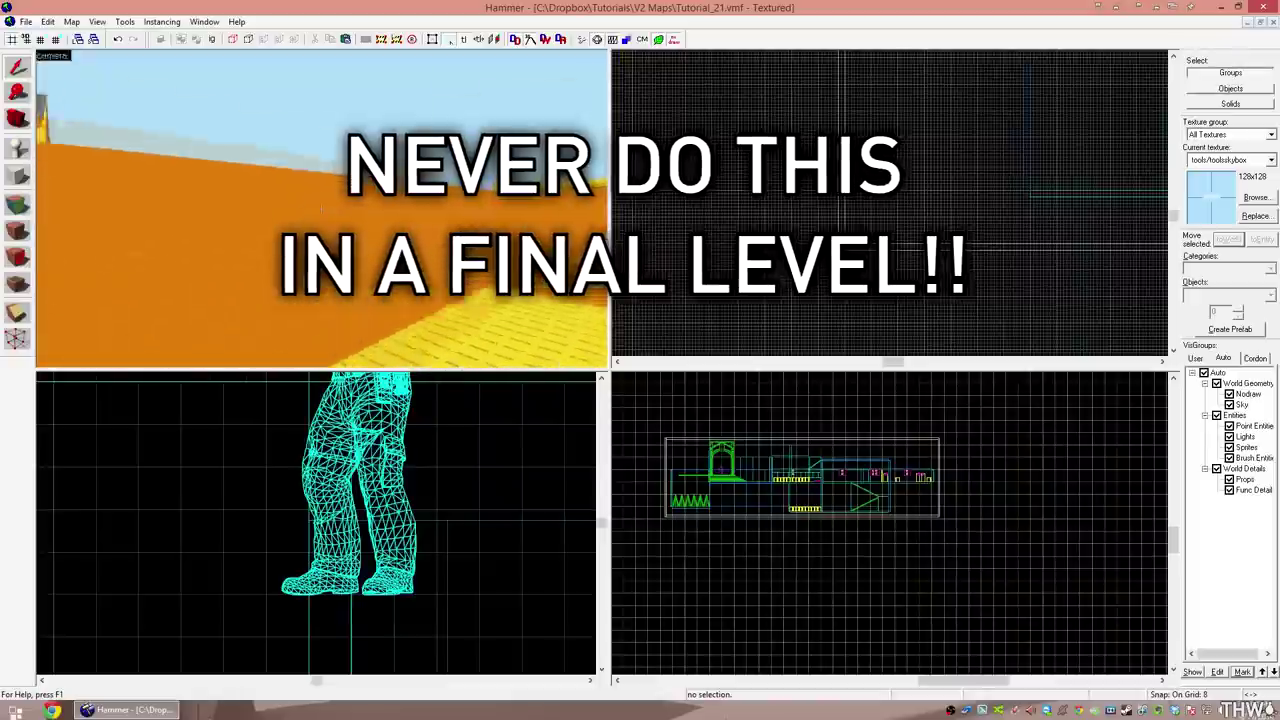
{"action": "key", "text": "s"}
{"action": "key", "text": "z"}
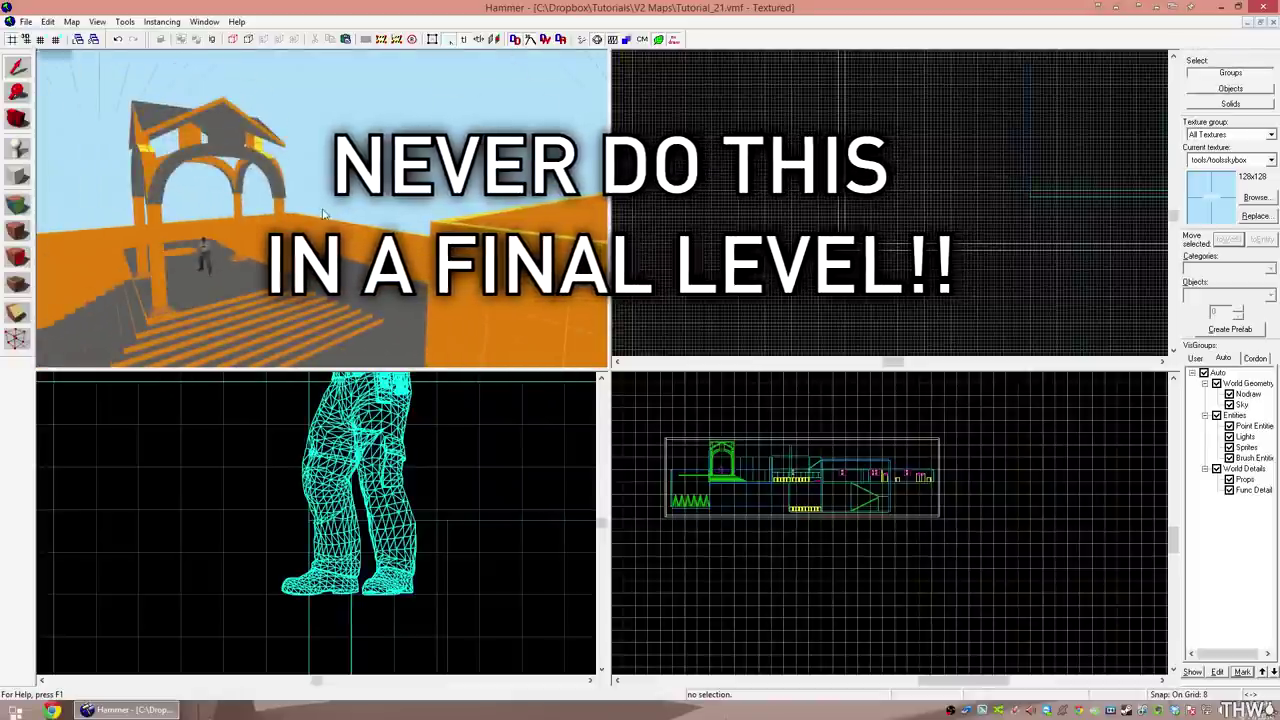
{"action": "key", "text": "z"}
{"action": "key", "text": "w"}
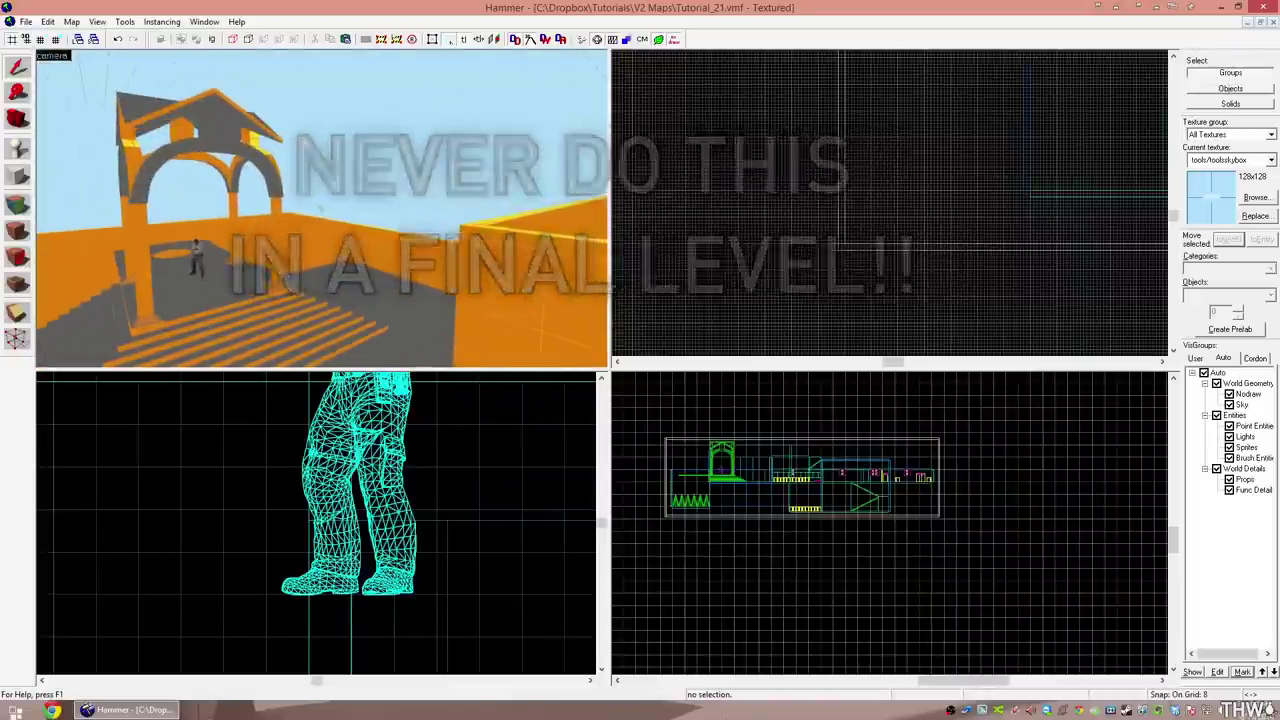
{"action": "key", "text": "w"}
{"action": "key", "text": "z"}
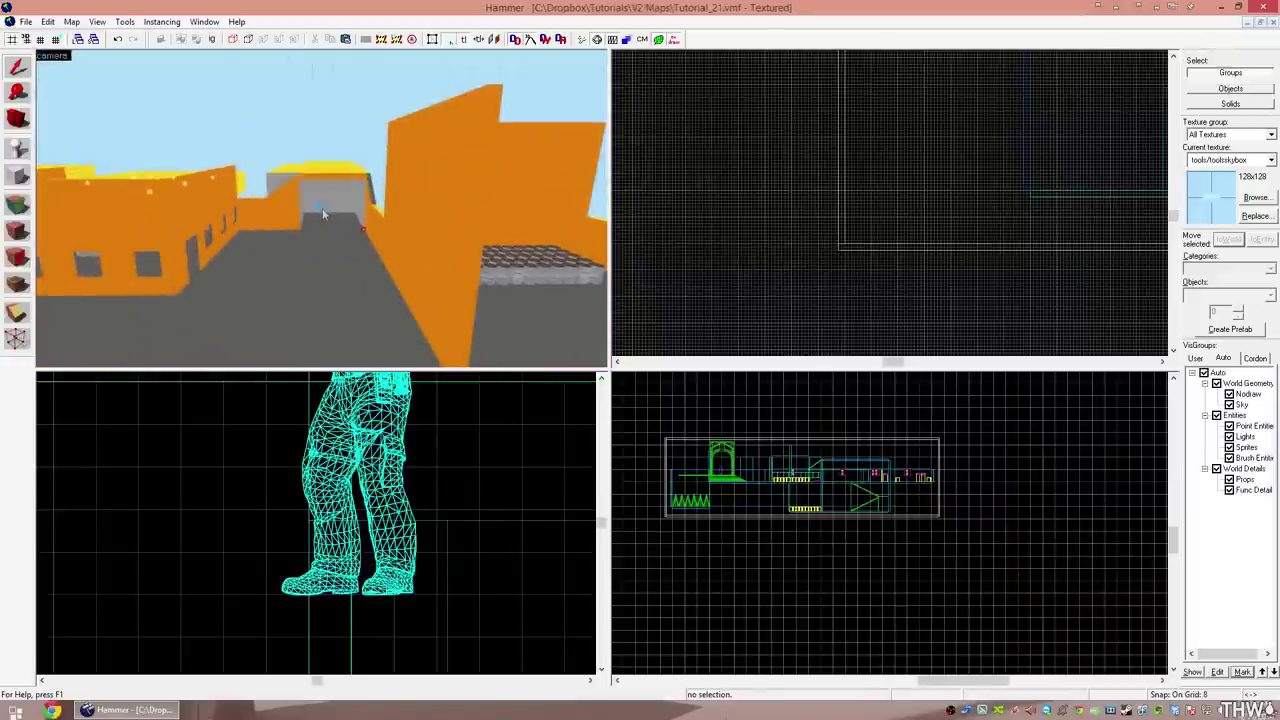
Compile the map with the Full compile - HDR only configuration, running BSP, VIS and the file copy without lighting or game launch.
{"action": "key", "text": "F9"}
{"action": "left_click", "coordinate": [572, 478]}
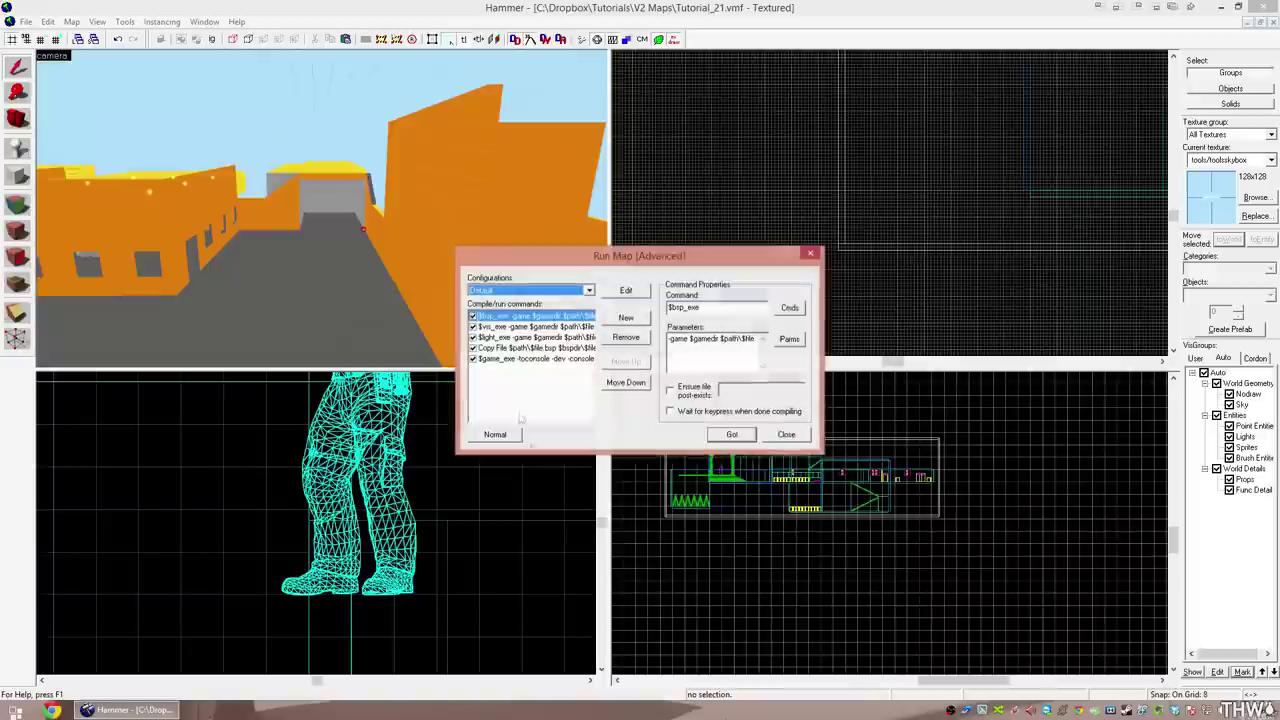
{"action": "left_click", "coordinate": [521, 294]}
{"action": "left_click", "coordinate": [518, 326]}
{"action": "left_click", "coordinate": [473, 327]}
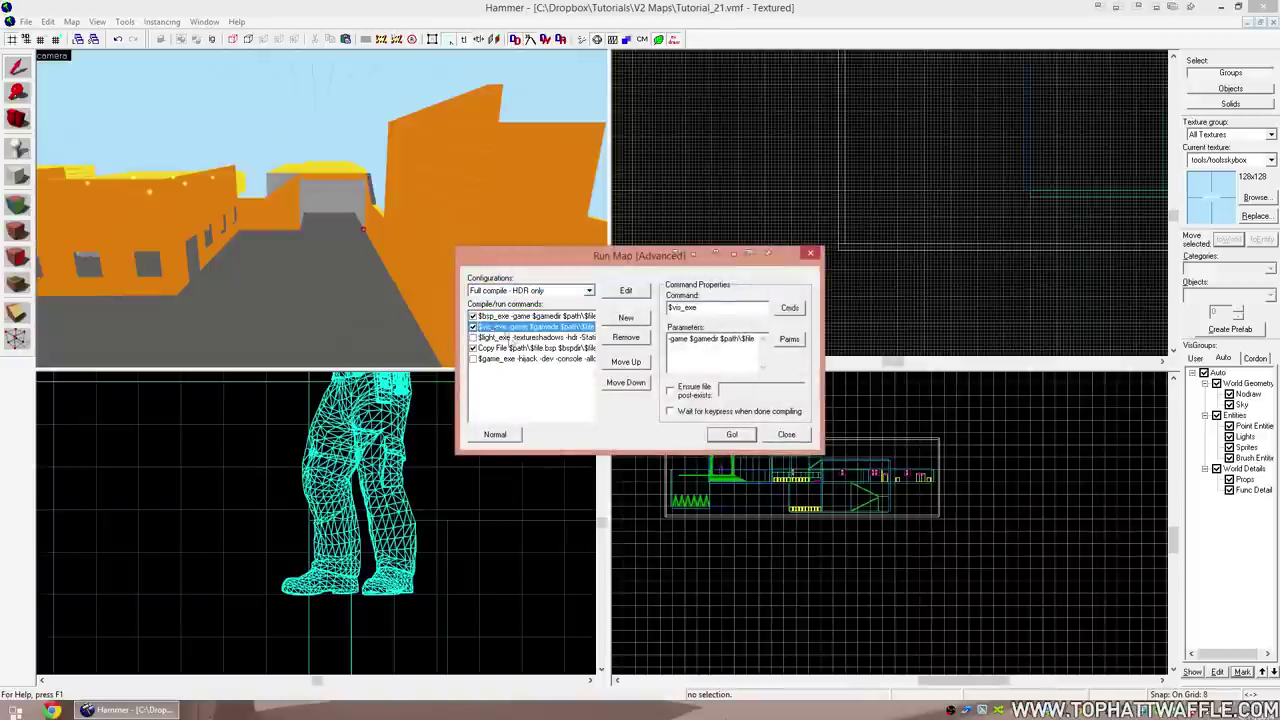
{"action": "left_click", "coordinate": [732, 436]}
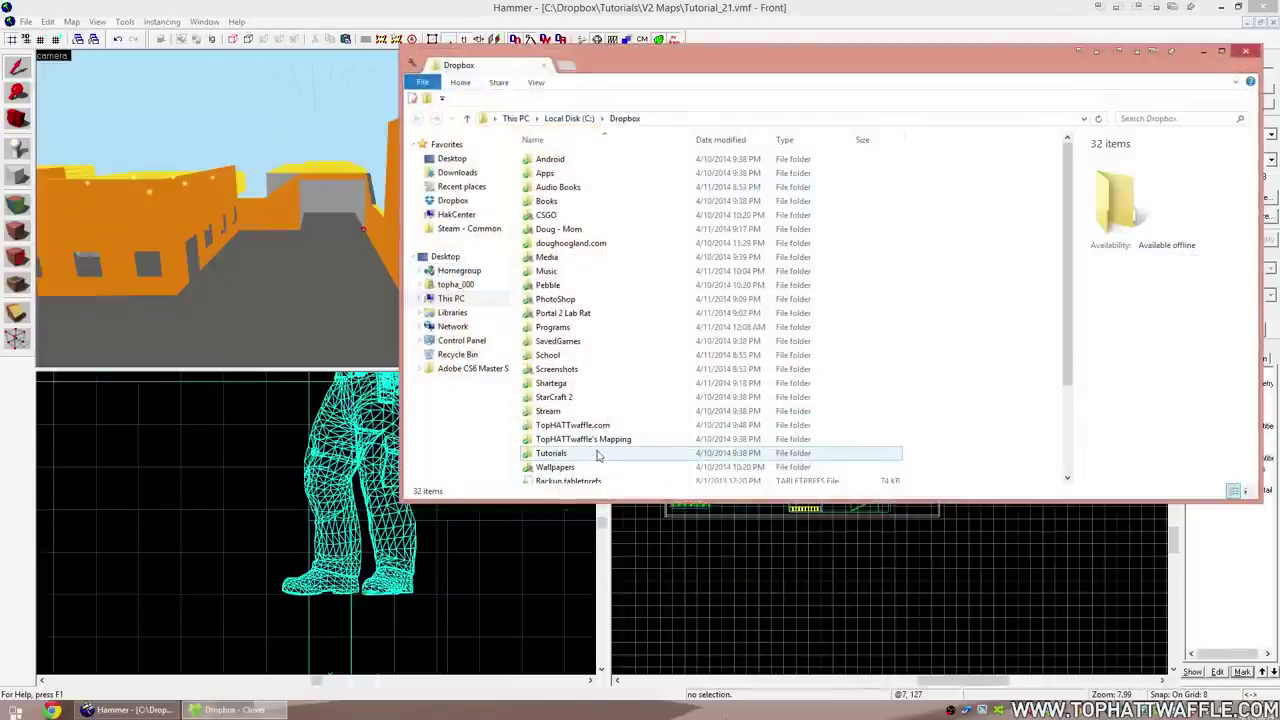
Open the compile log tutorial_21.log from the V2 Maps folder inside Dropbox's Tutorials folder.
{"action": "double_click", "coordinate": [592, 454]}
{"action": "double_click", "coordinate": [551, 215]}
{"action": "scroll", "coordinate": [640, 300], "scroll_direction": "down", "scroll_amount": 10}
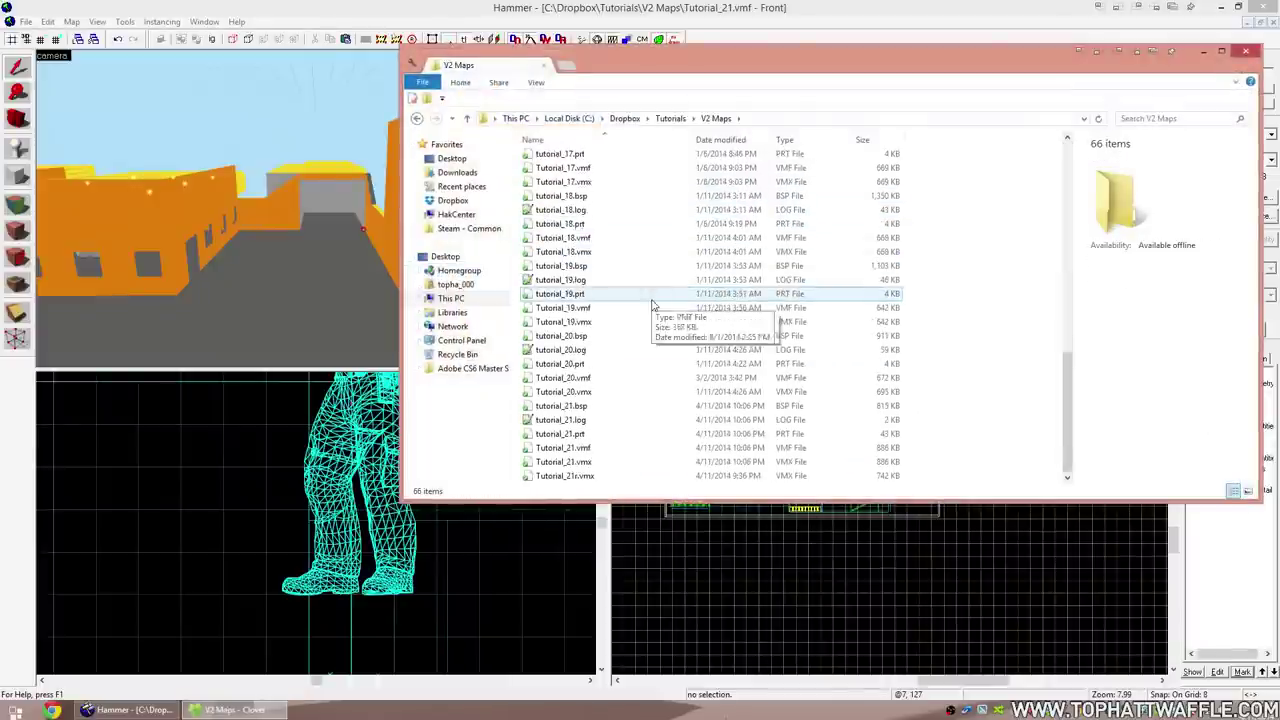
{"action": "left_click", "coordinate": [548, 420]}
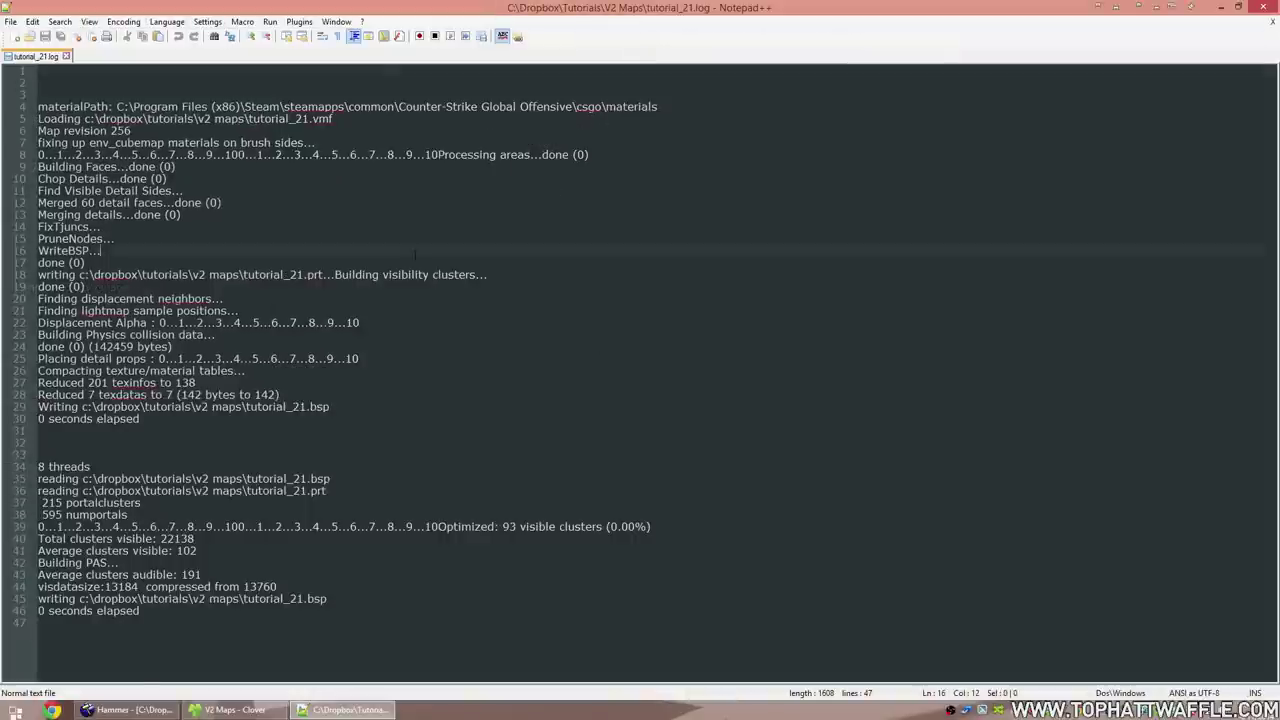
Examine the BSP and VIS sections of the compile log and highlight the numportals entry.
{"action": "left_click", "coordinate": [351, 251]}
{"action": "left_click_drag", "start_coordinate": [139, 418], "coordinate": [38, 106]}
{"action": "left_click_drag", "start_coordinate": [139, 610], "coordinate": [38, 466]}
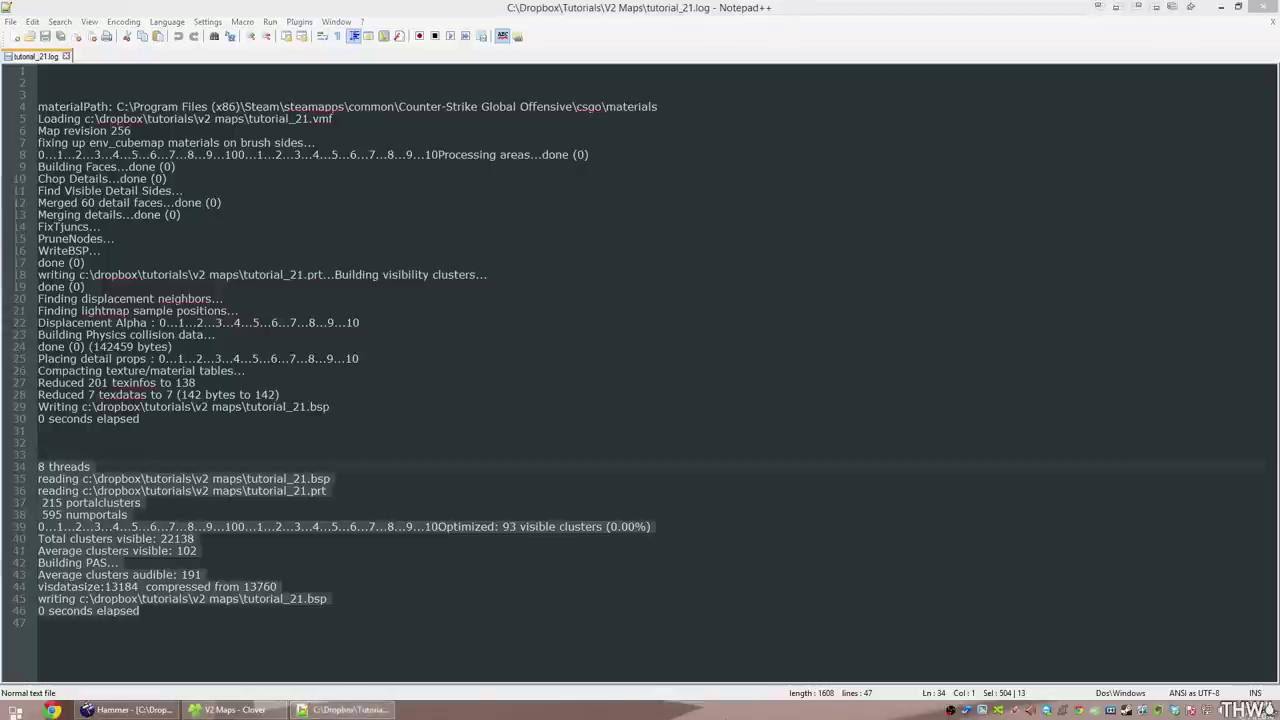
{"action": "left_click", "coordinate": [216, 335]}
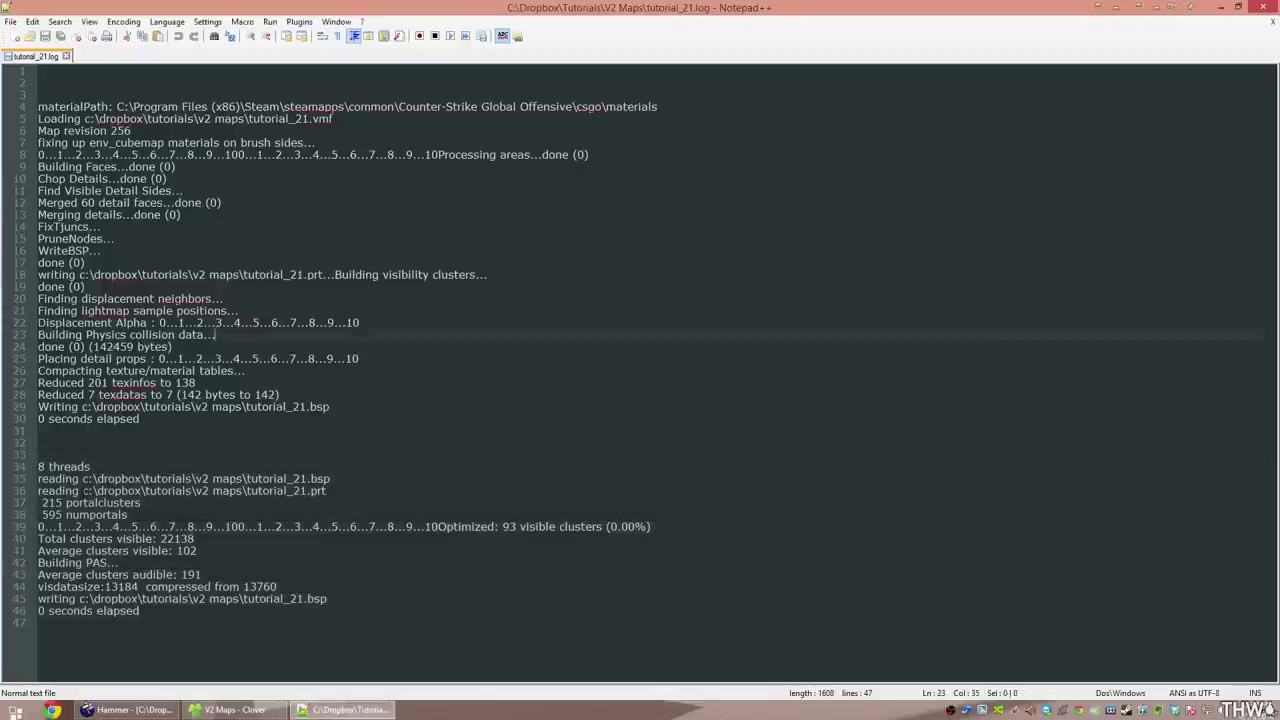
{"action": "left_click_drag", "start_coordinate": [128, 515], "coordinate": [44, 516]}
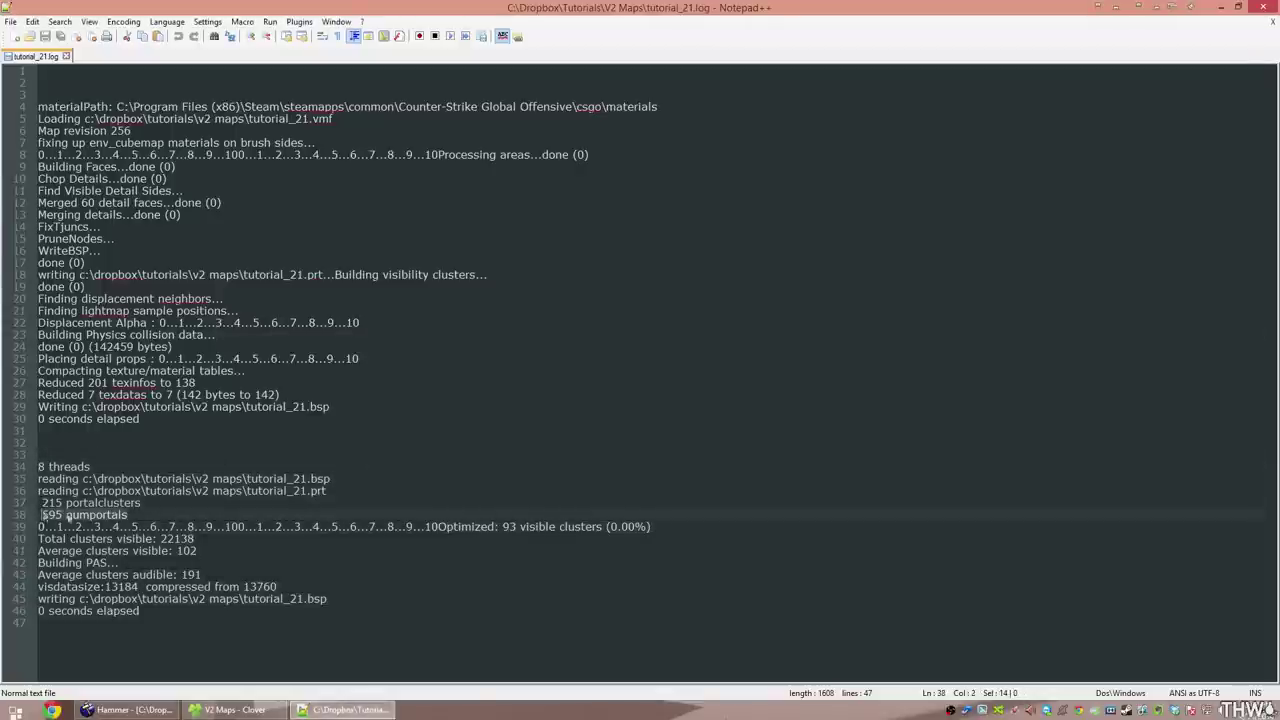